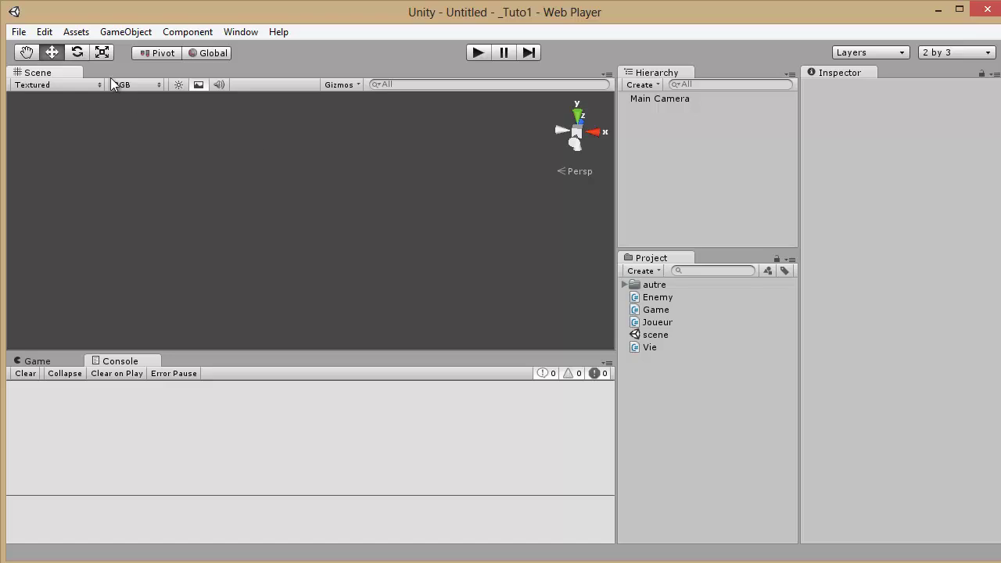
Import the complete Particles standard asset package into the project.
{"action": "left_click", "coordinate": [77, 33]}
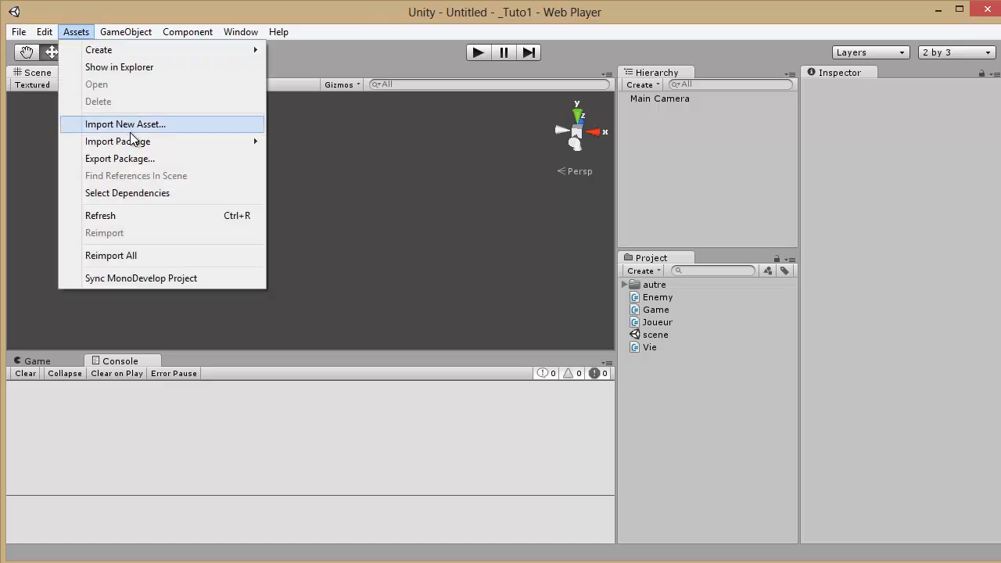
{"action": "mouse_move", "coordinate": [135, 141]}
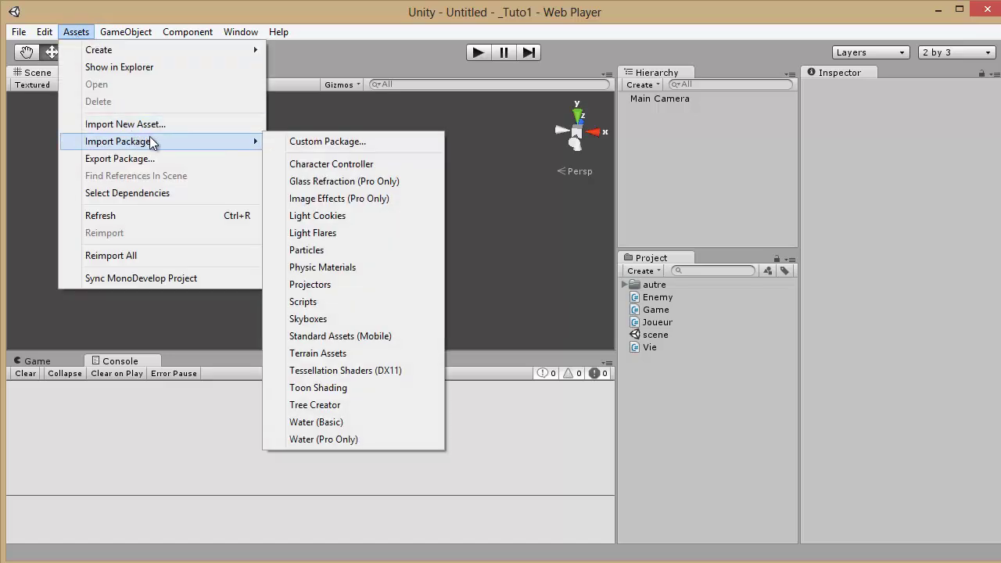
{"action": "left_click", "coordinate": [327, 249]}
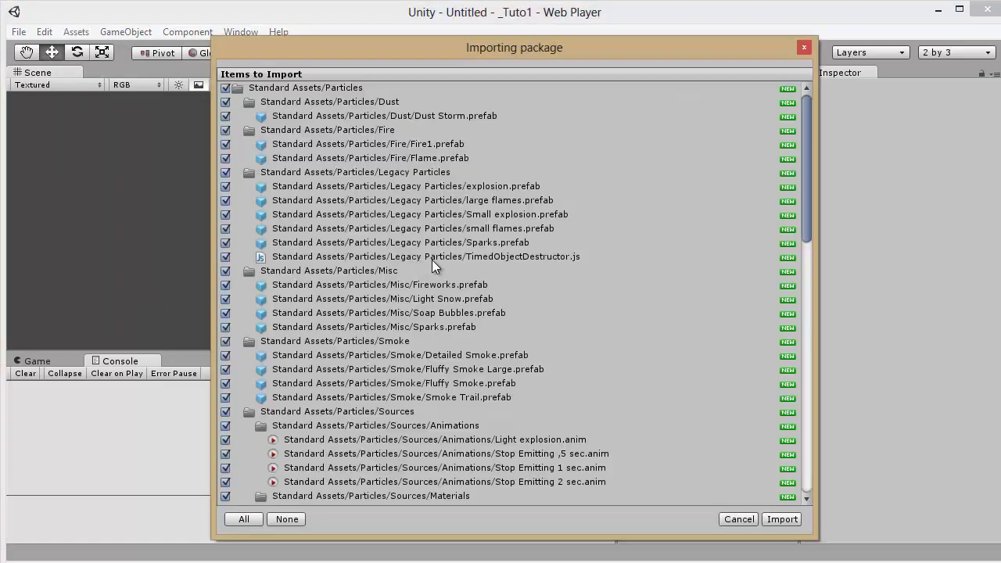
{"action": "left_click", "coordinate": [782, 520]}
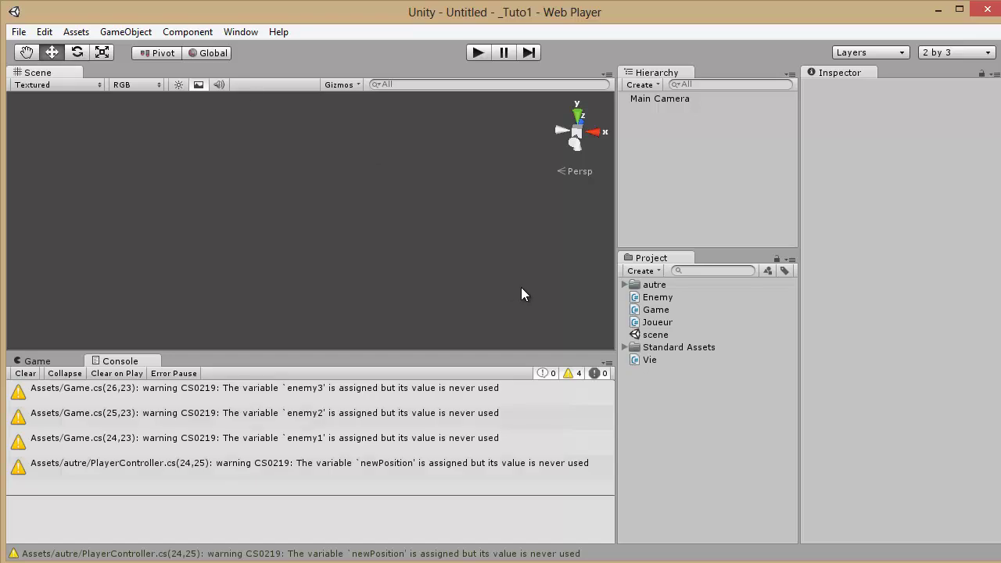
Import the complete Skyboxes standard asset package into the project.
{"action": "left_click", "coordinate": [85, 33]}
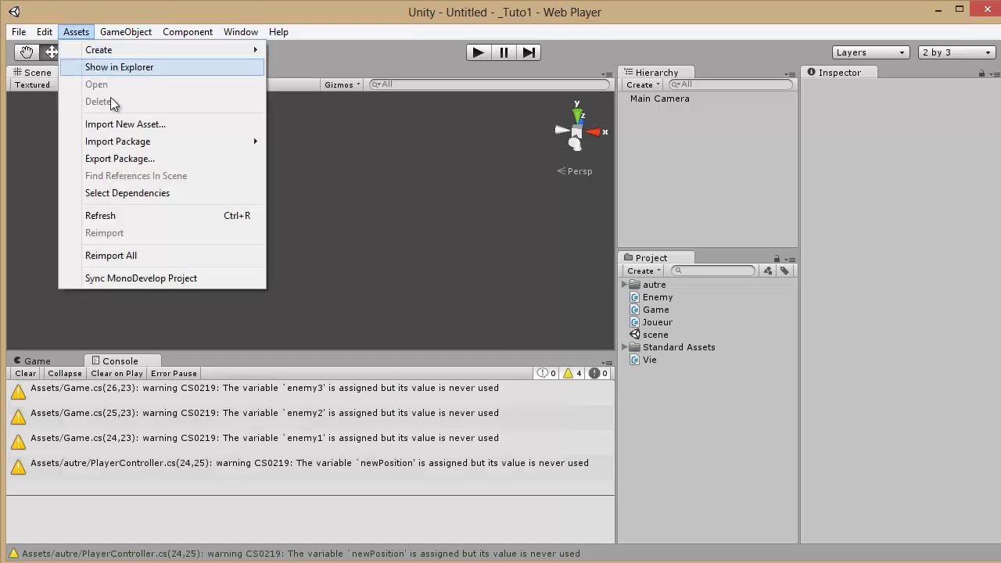
{"action": "mouse_move", "coordinate": [216, 141]}
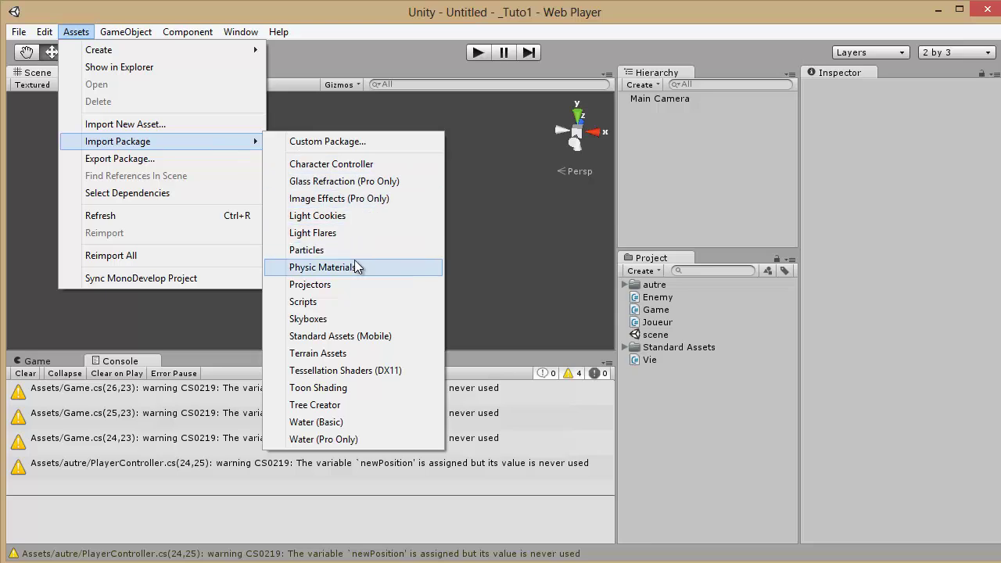
{"action": "left_click", "coordinate": [329, 319]}
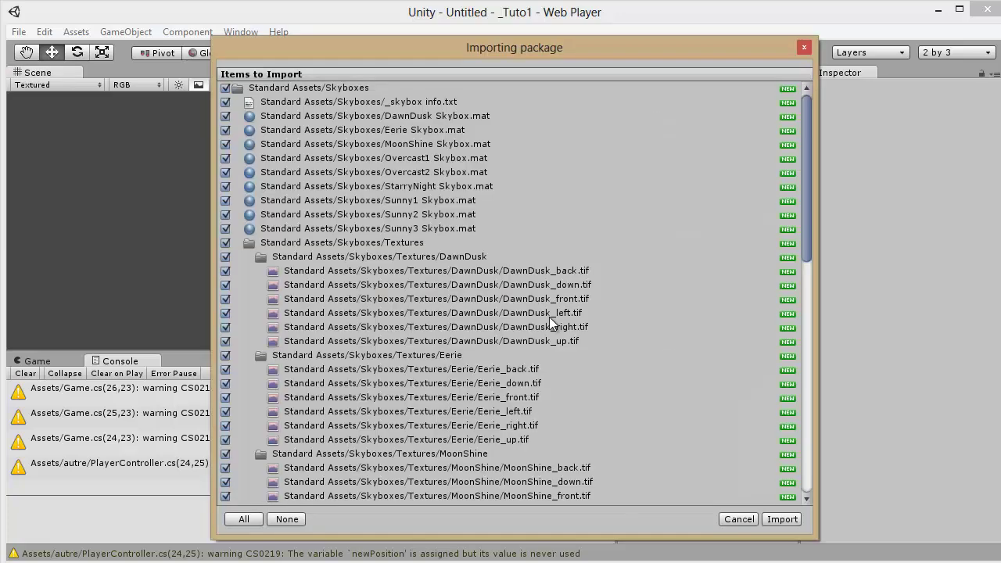
{"action": "left_click", "coordinate": [773, 519]}
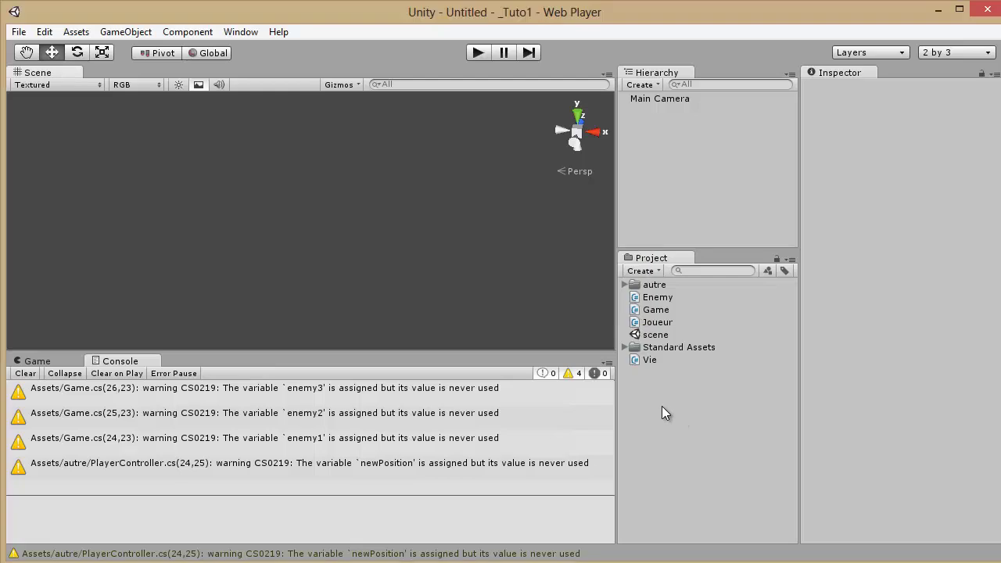
Import the complete Terrain Assets package and clear the console messages.
{"action": "left_click", "coordinate": [75, 31]}
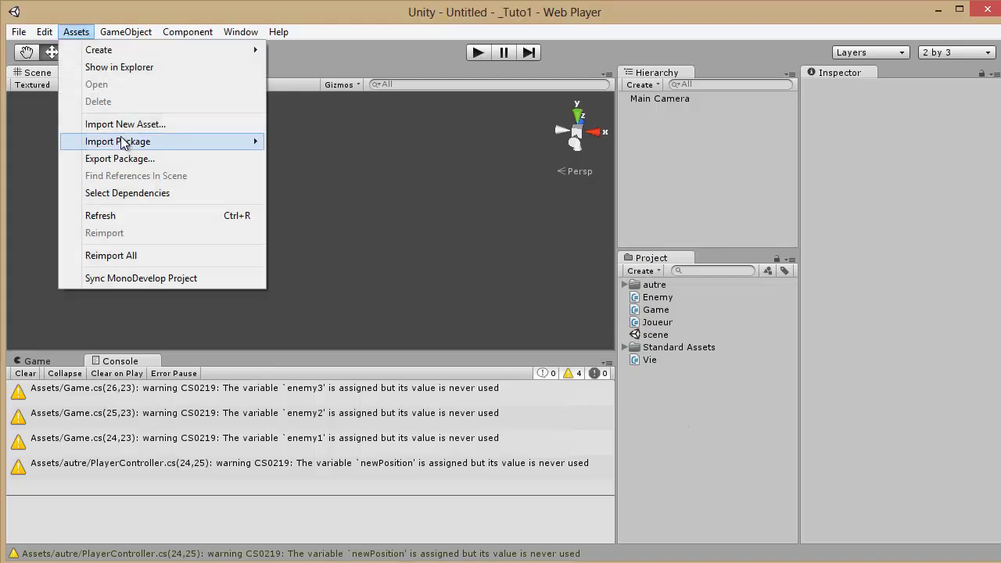
{"action": "mouse_move", "coordinate": [121, 142]}
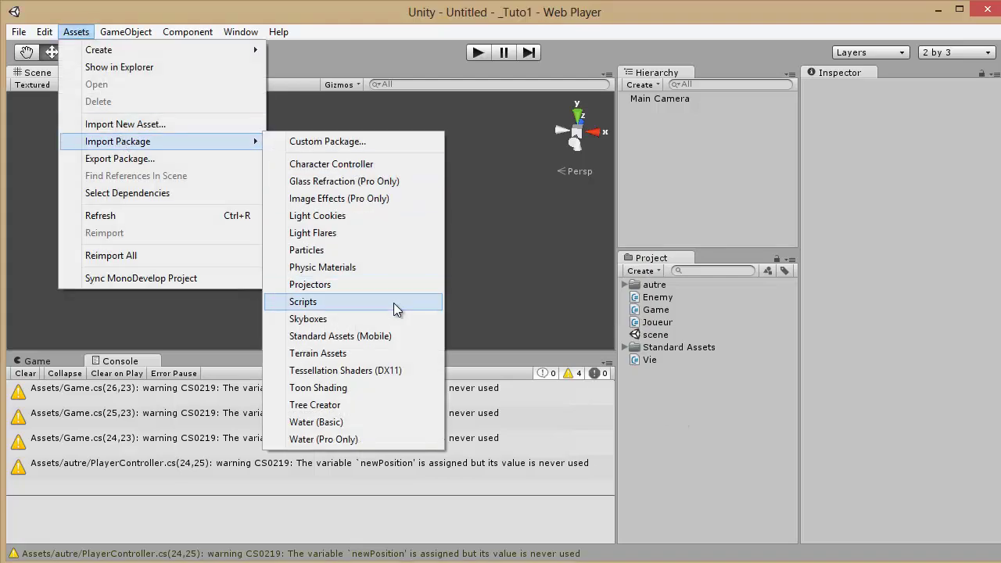
{"action": "left_click", "coordinate": [347, 357]}
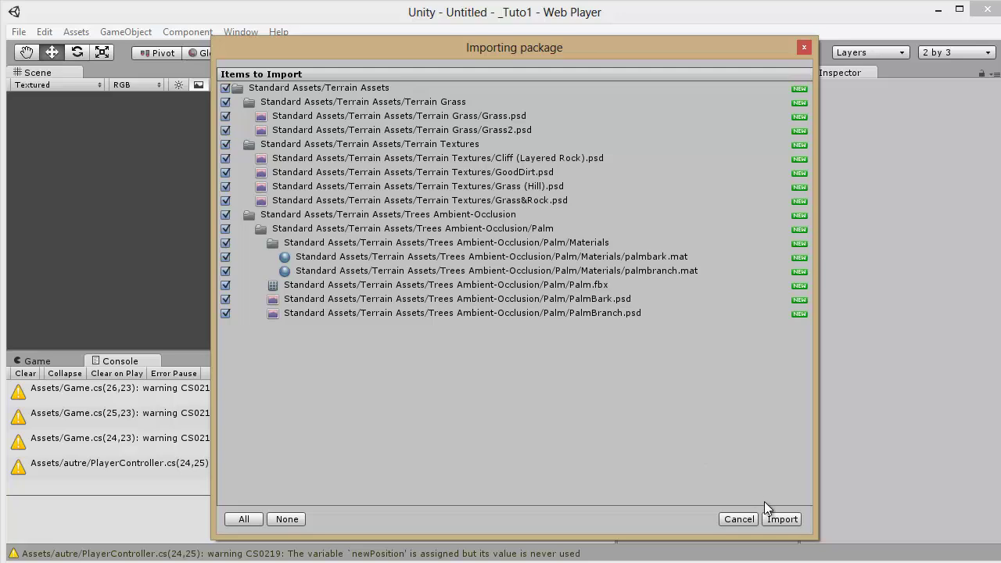
{"action": "left_click", "coordinate": [771, 519]}
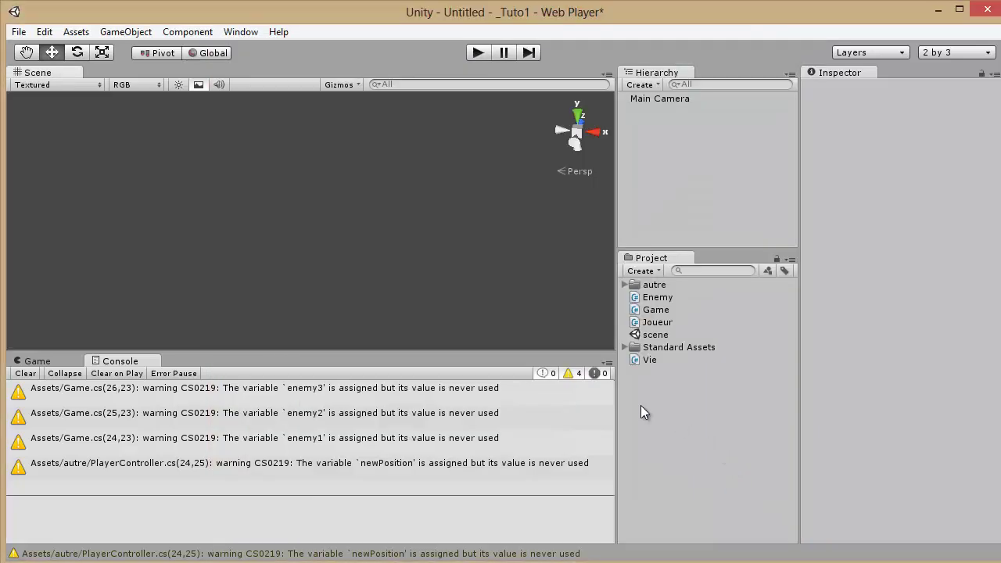
{"action": "left_click", "coordinate": [31, 372]}
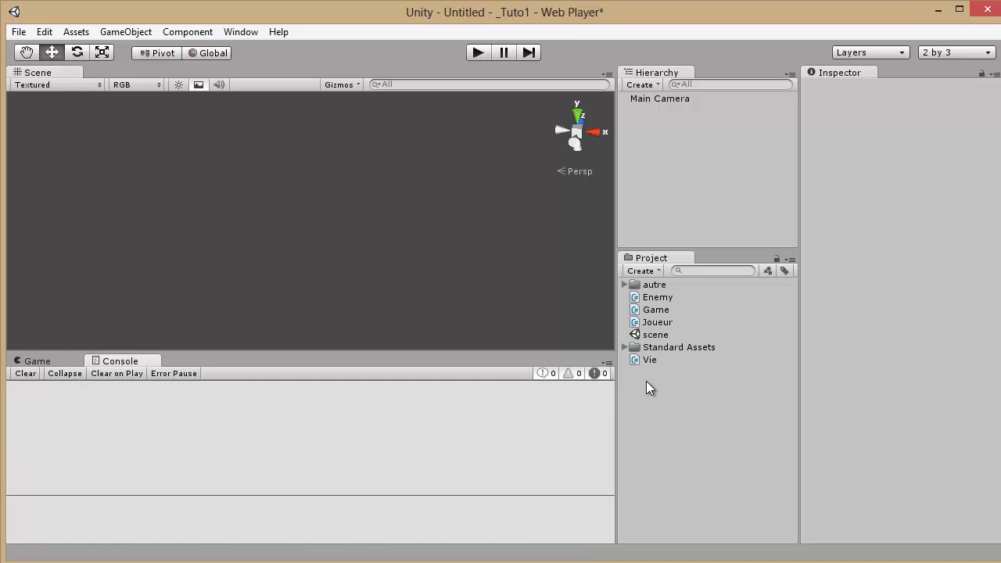
Expand the Standard Assets folder and import the complete Character Controller package.
{"action": "left_click", "coordinate": [625, 347]}
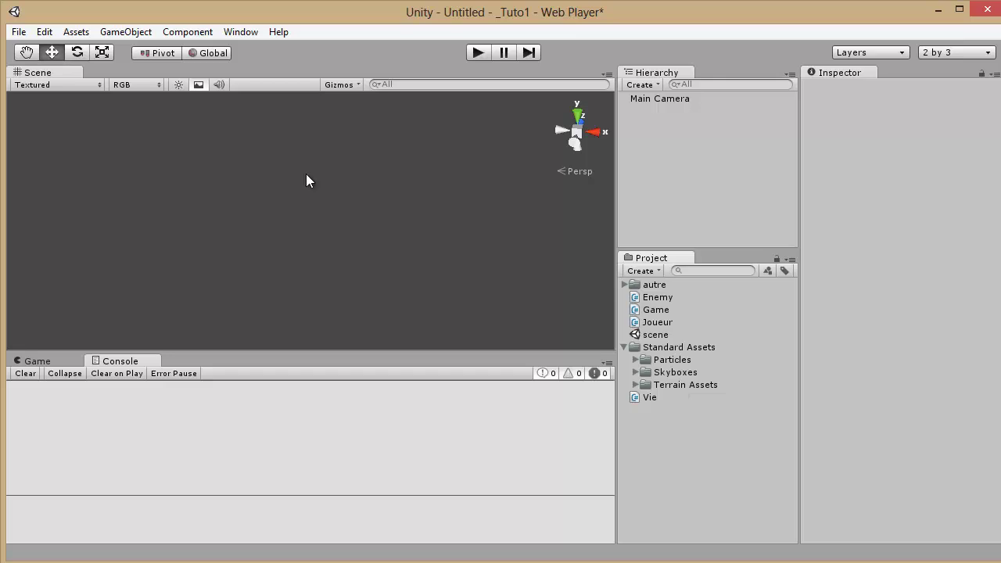
{"action": "left_click", "coordinate": [126, 31]}
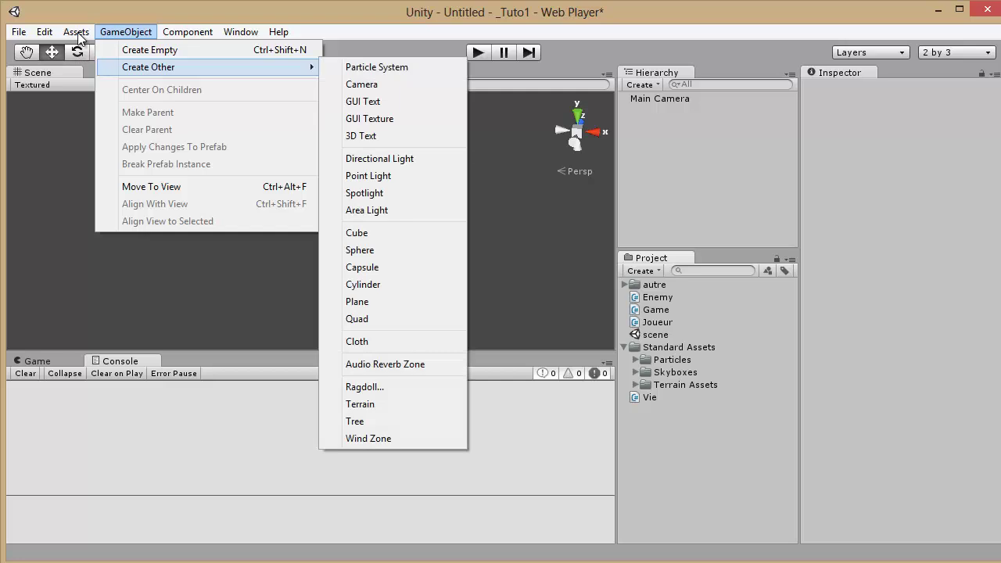
{"action": "mouse_move", "coordinate": [78, 37]}
{"action": "mouse_move", "coordinate": [67, 141]}
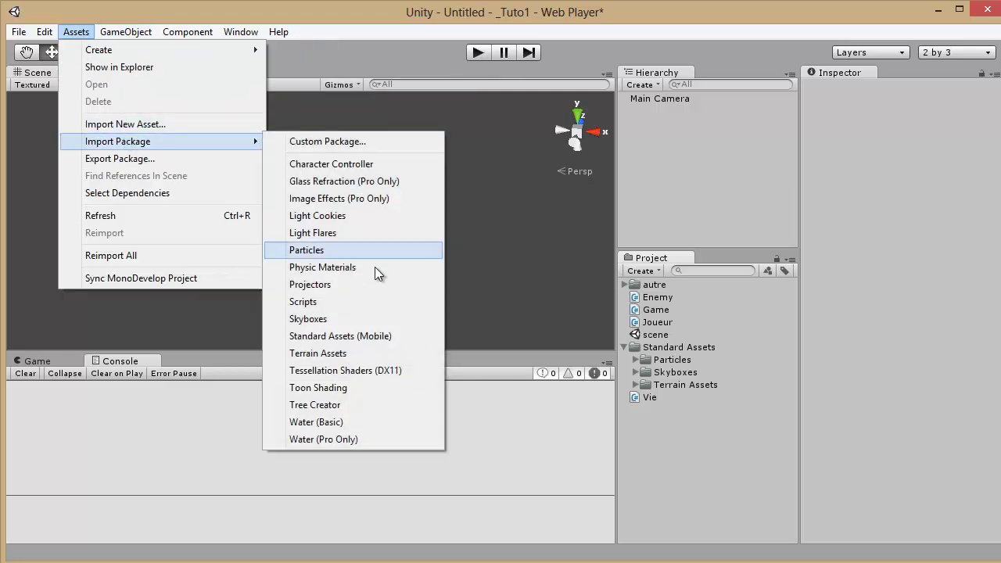
{"action": "left_click", "coordinate": [364, 164]}
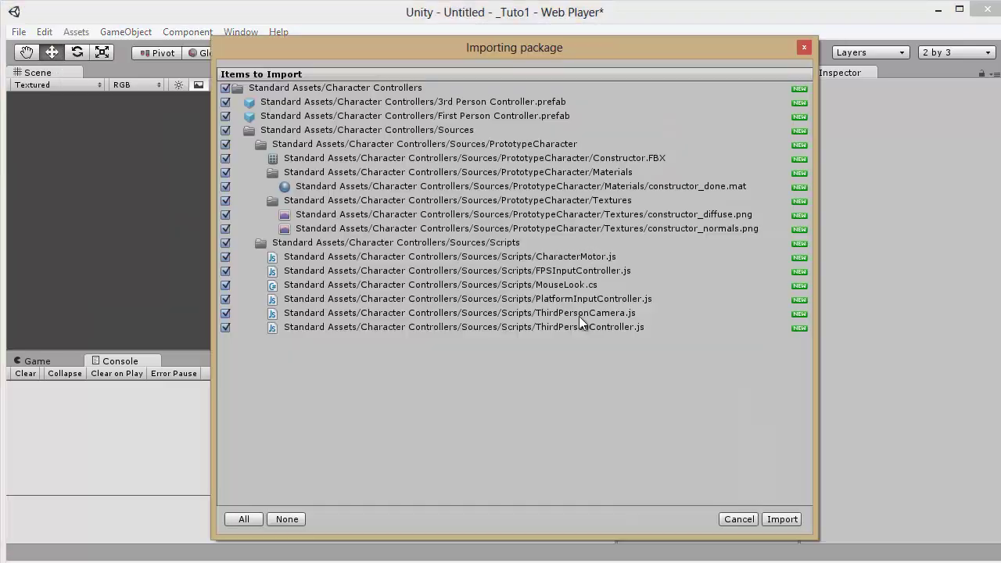
{"action": "left_click", "coordinate": [782, 519]}
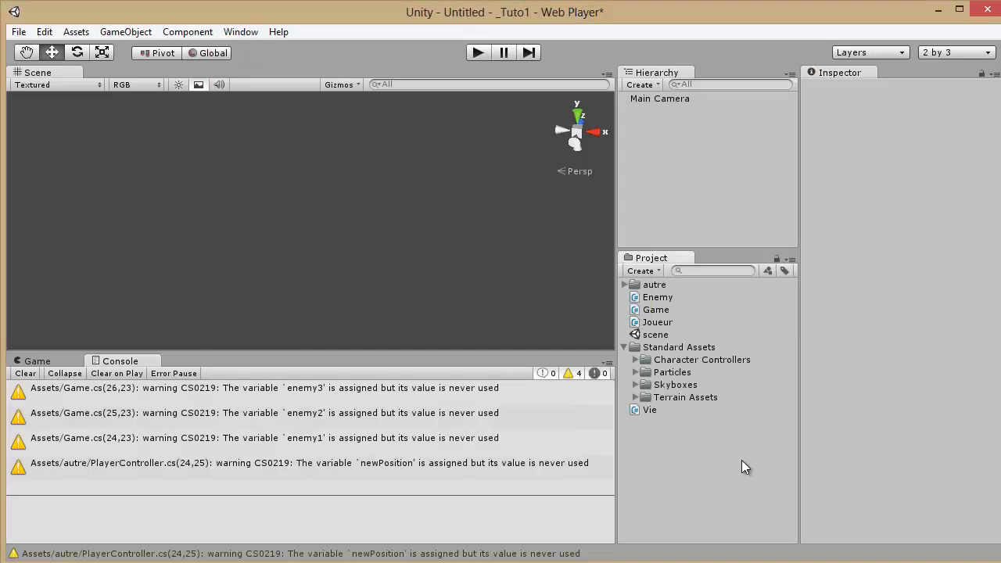
Clear the console messages and create a cube in the scene, viewing it from several angles.
{"action": "left_click", "coordinate": [24, 374]}
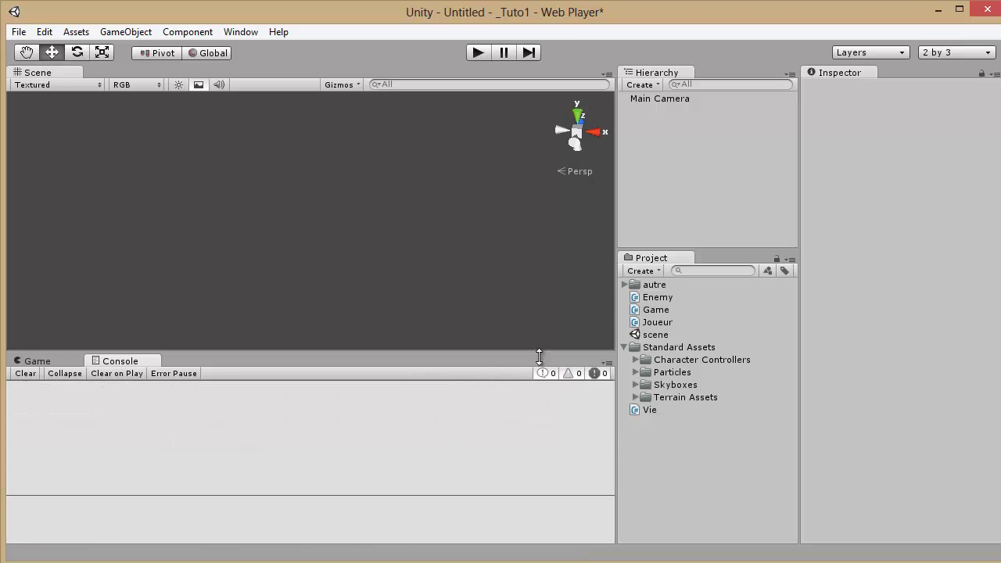
{"action": "left_click", "coordinate": [126, 32]}
{"action": "mouse_move", "coordinate": [160, 68]}
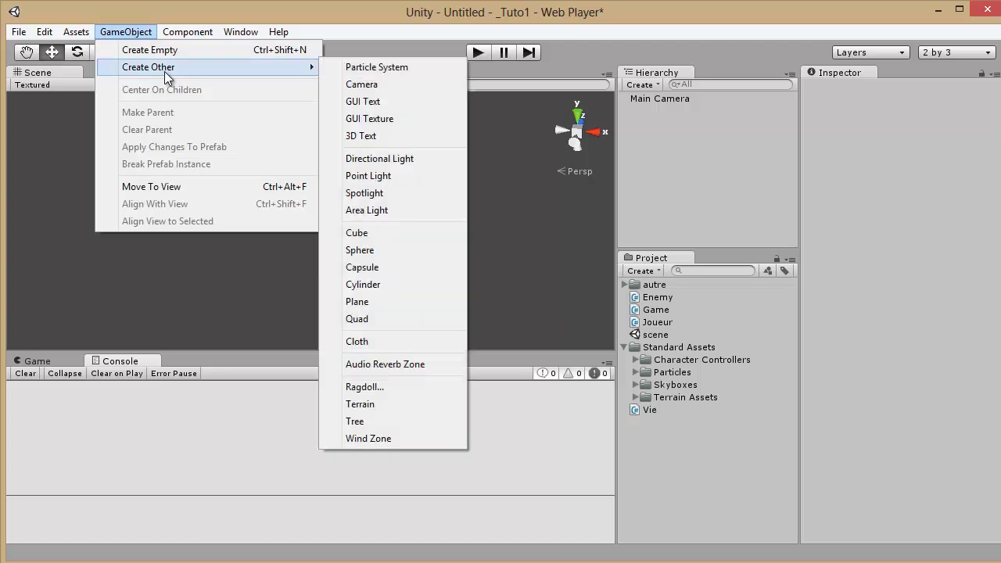
{"action": "left_click", "coordinate": [384, 233]}
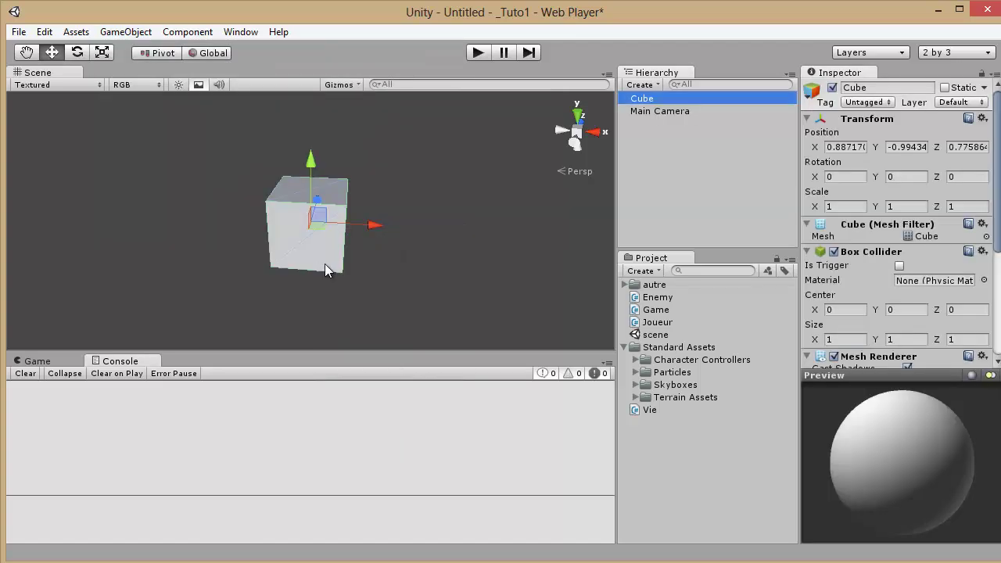
{"action": "left_click_drag", "start_coordinate": [221, 232], "coordinate": [448, 212], "text": "alt"}
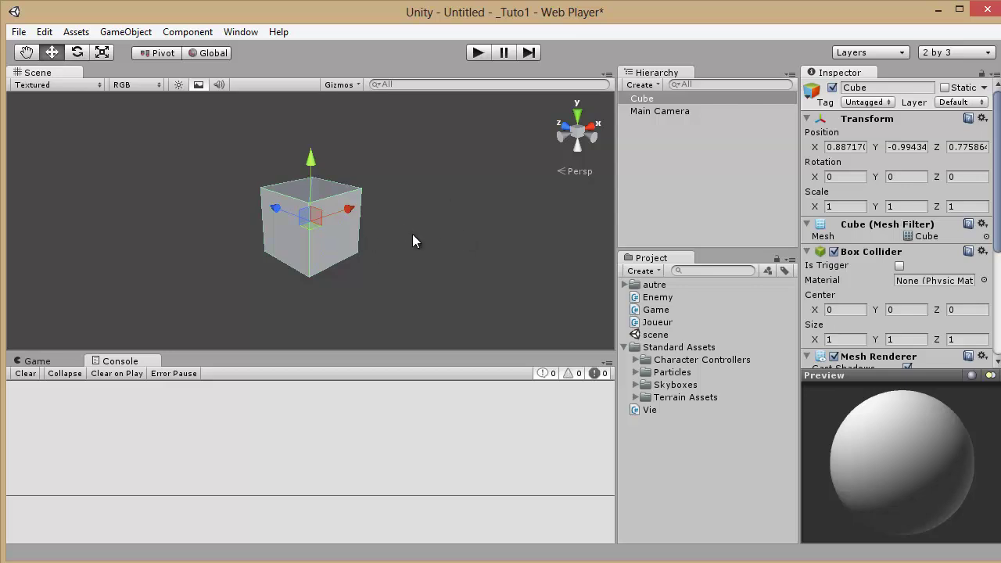
{"action": "left_click_drag", "start_coordinate": [405, 246], "coordinate": [357, 237], "text": "alt"}
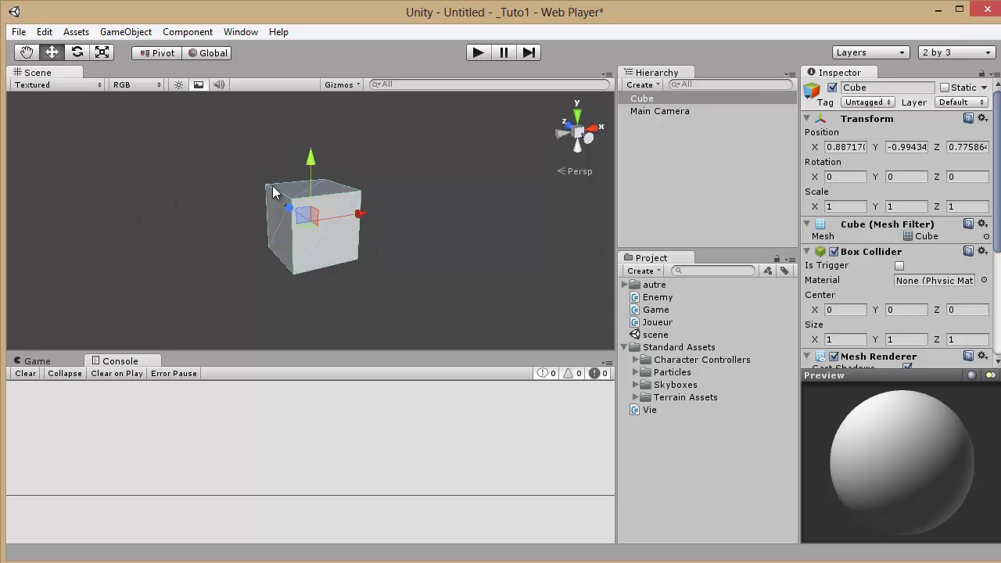
{"action": "scroll", "coordinate": [272, 186], "scroll_direction": "up", "scroll_amount": 3}
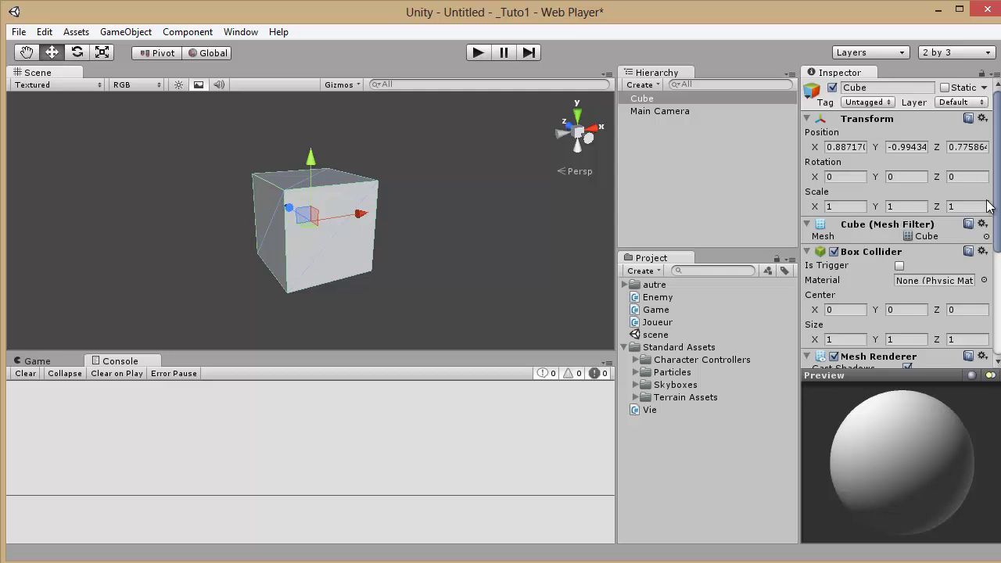
Disable the cube's Mesh Renderer to view only its collider outline, and enable it again.
{"action": "scroll", "coordinate": [988, 205], "scroll_direction": "down", "scroll_amount": 3}
{"action": "left_click", "coordinate": [834, 281]}
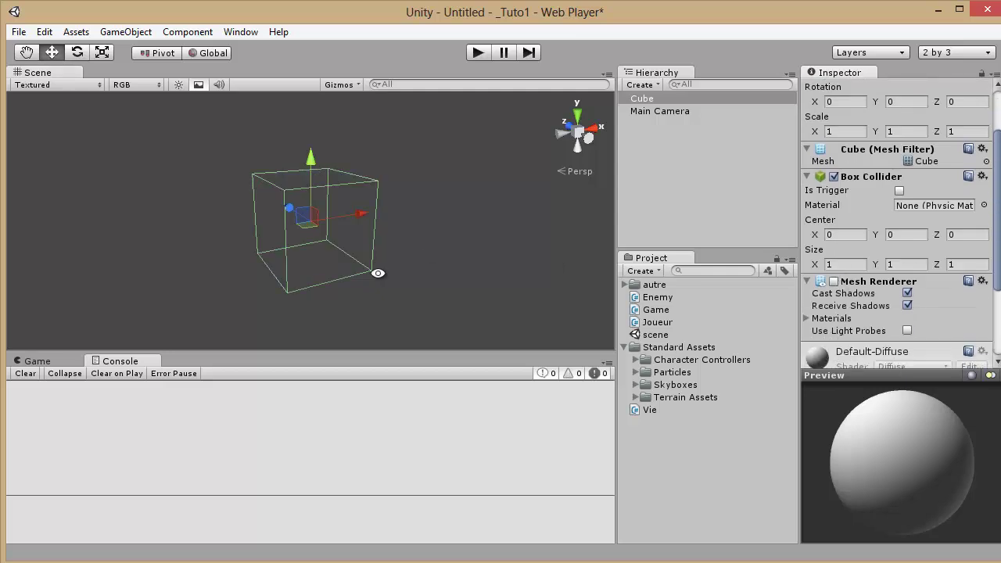
{"action": "mouse_move", "coordinate": [377, 273]}
{"action": "left_mouse_down", "text": "alt"}
{"action": "mouse_move", "coordinate": [368, 234]}
{"action": "mouse_move", "coordinate": [384, 203]}
{"action": "mouse_move", "coordinate": [253, 344]}
{"action": "mouse_move", "coordinate": [408, 276]}
{"action": "mouse_move", "coordinate": [237, 336]}
{"action": "mouse_move", "coordinate": [398, 315]}
{"action": "mouse_move", "coordinate": [286, 326]}
{"action": "mouse_move", "coordinate": [363, 189]}
{"action": "mouse_move", "coordinate": [324, 190]}
{"action": "mouse_move", "coordinate": [333, 196]}
{"action": "left_mouse_up", "text": "alt"}
{"action": "left_click", "coordinate": [834, 281]}
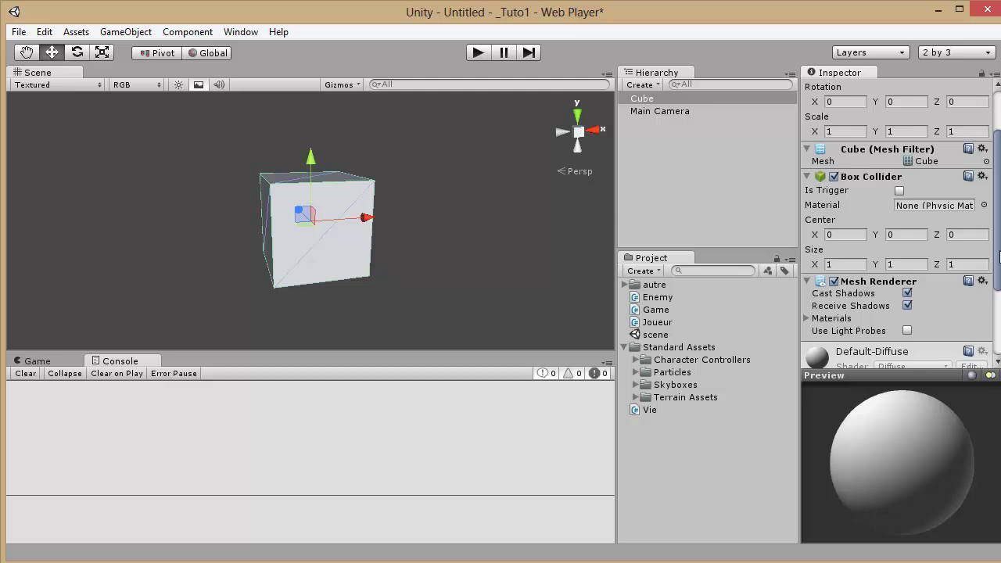
Hide the cube by disabling its Mesh Renderer, deselect and reselect it for comparison, and restore its rendering.
{"action": "scroll", "coordinate": [1000, 257], "scroll_direction": "down", "scroll_amount": 3}
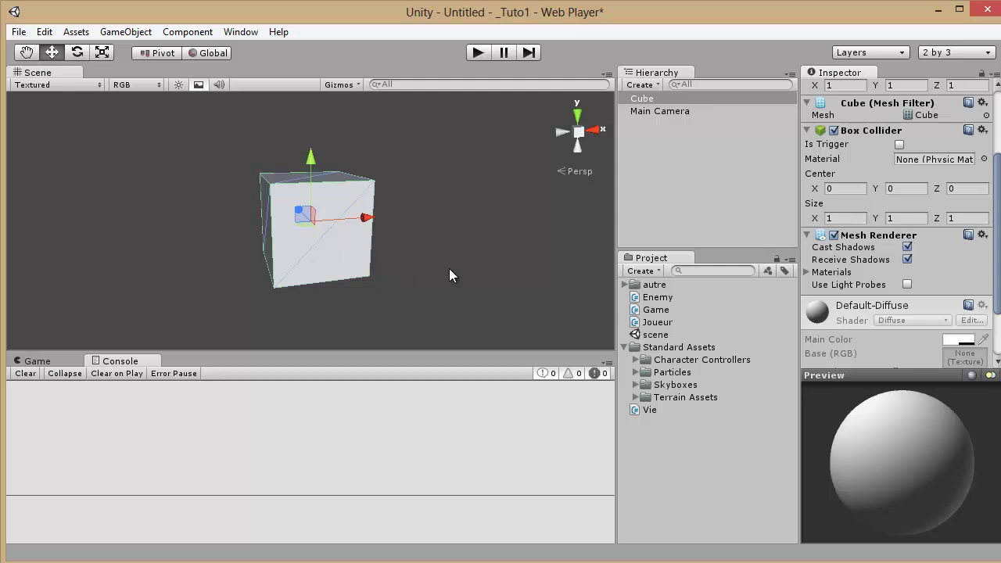
{"action": "left_click", "coordinate": [835, 235]}
{"action": "left_click_drag", "start_coordinate": [257, 259], "coordinate": [261, 290], "text": "alt"}
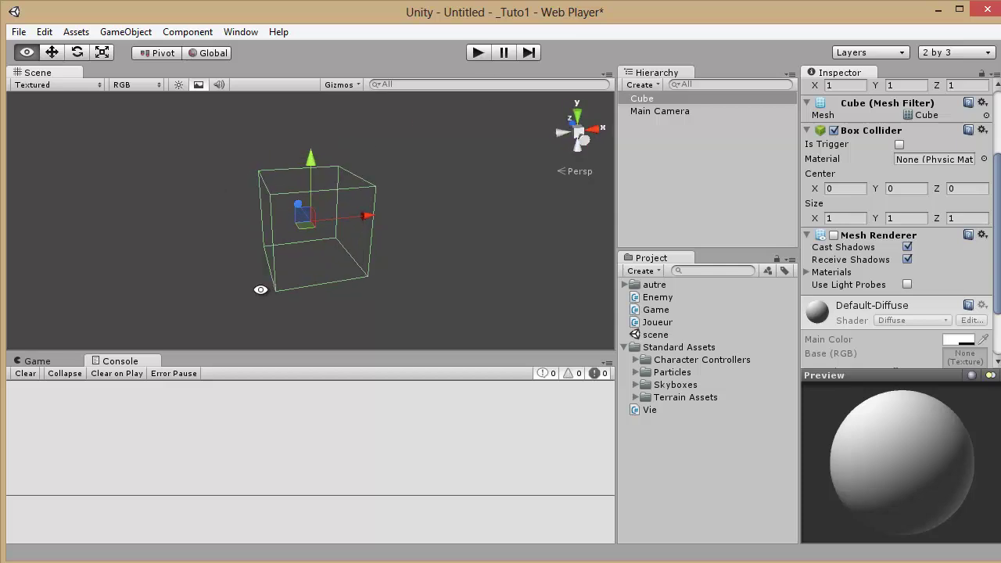
{"action": "left_click", "coordinate": [475, 208]}
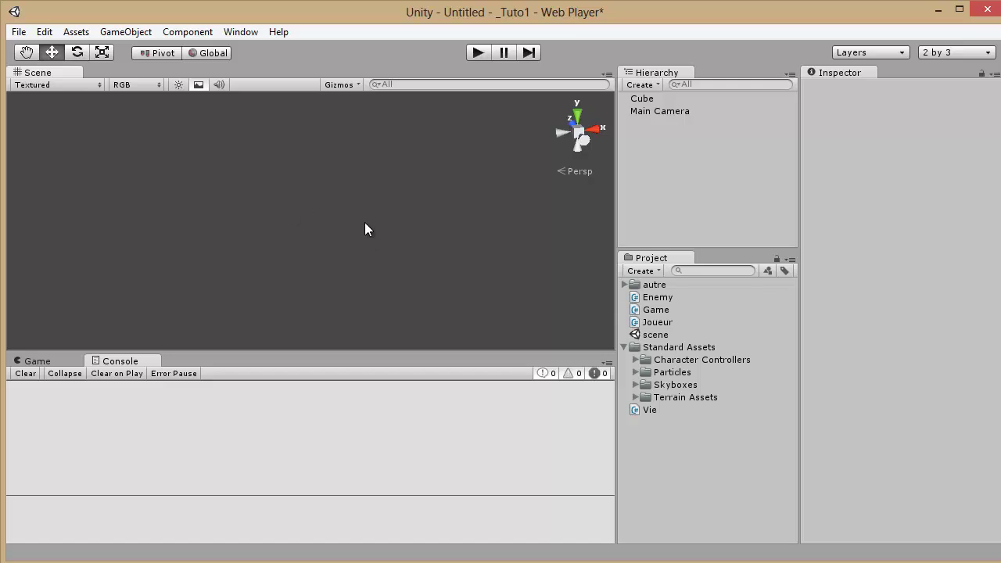
{"action": "left_click", "coordinate": [643, 101]}
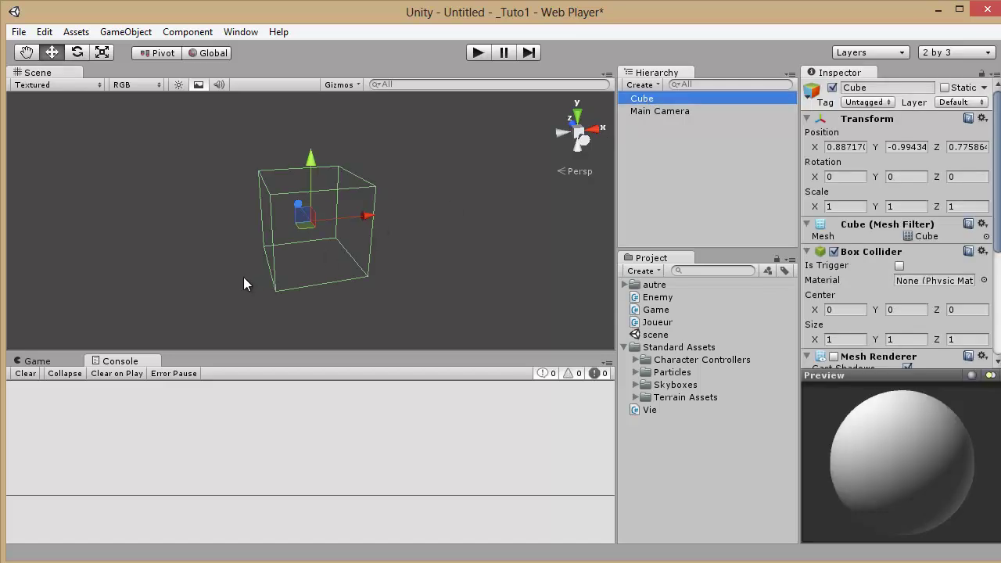
{"action": "left_click_drag", "start_coordinate": [243, 277], "coordinate": [258, 219], "text": "alt"}
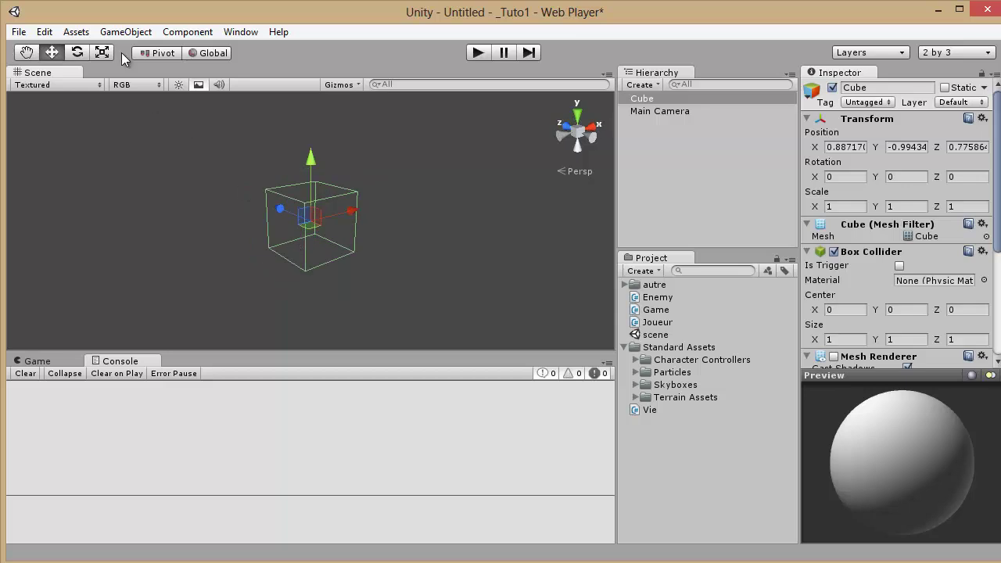
{"action": "scroll", "coordinate": [871, 279], "scroll_direction": "down", "scroll_amount": 3}
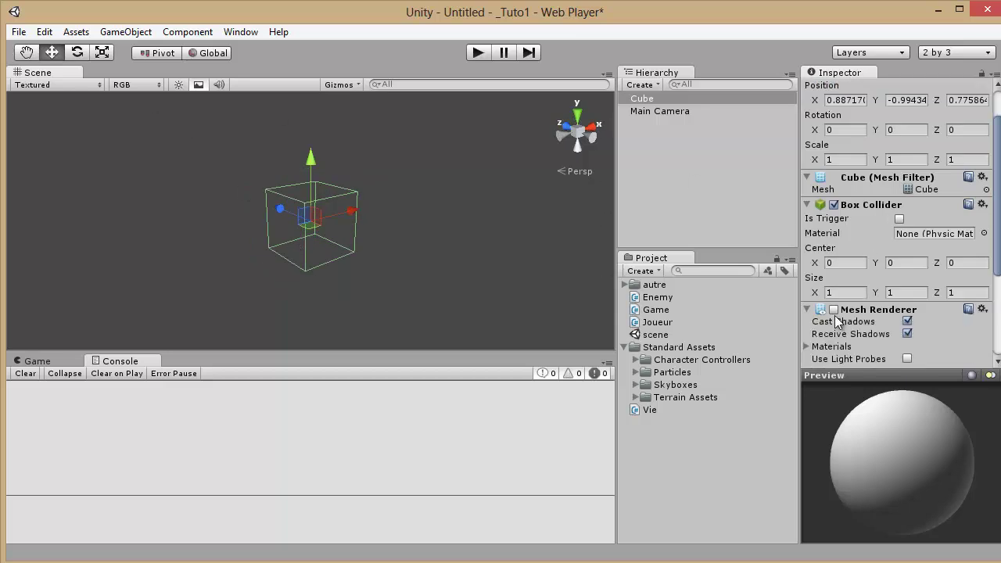
{"action": "left_click", "coordinate": [834, 309]}
Create a sphere and move it up above the cube to a Y position of about 1.39.
{"action": "left_click", "coordinate": [125, 32]}
{"action": "mouse_move", "coordinate": [143, 69]}
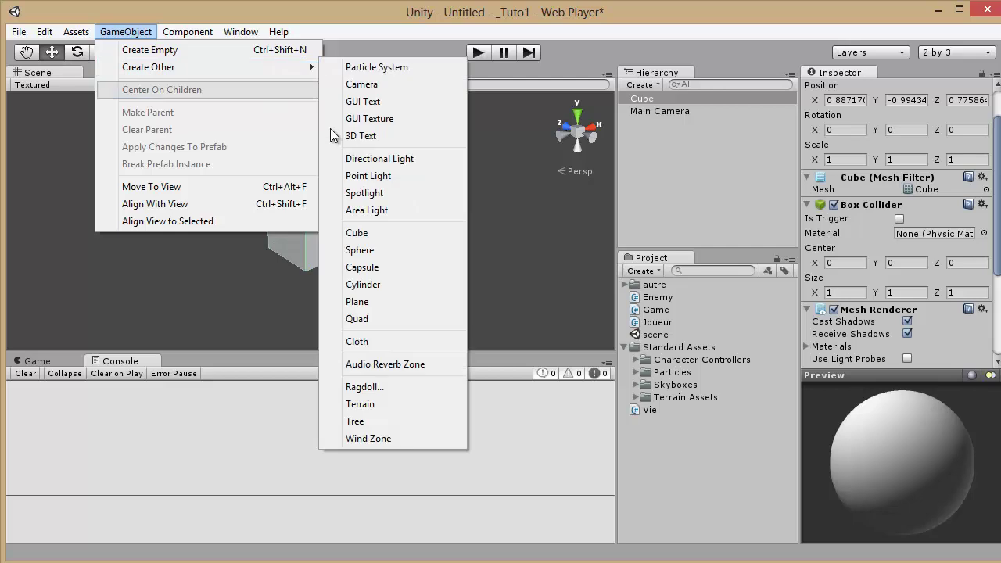
{"action": "left_click", "coordinate": [364, 250]}
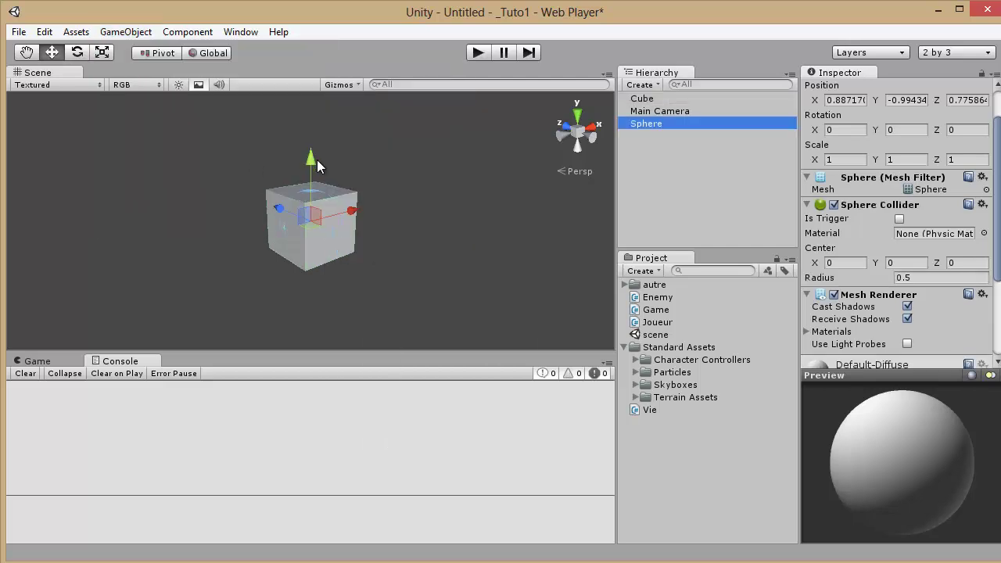
{"action": "left_click_drag", "start_coordinate": [317, 159], "coordinate": [314, 76]}
{"action": "scroll", "coordinate": [346, 161], "scroll_direction": "down", "scroll_amount": 4}
{"action": "mouse_move", "coordinate": [399, 210]}
{"action": "right_mouse_down"}
{"action": "mouse_move", "coordinate": [384, 162]}
{"action": "mouse_move", "coordinate": [393, 192]}
{"action": "right_mouse_up"}
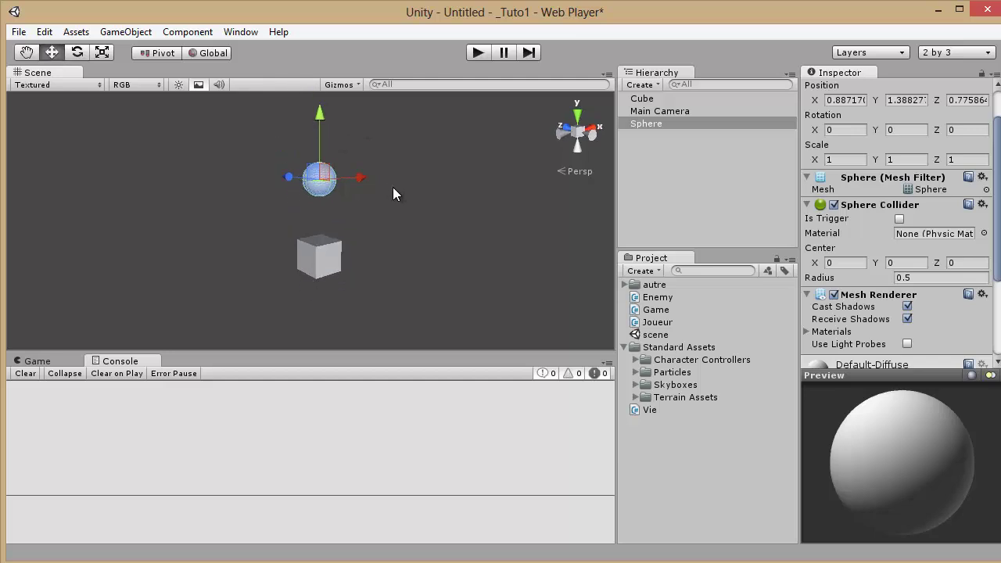
Add a Rigidbody physics component to the sphere.
{"action": "scroll", "coordinate": [394, 192], "scroll_direction": "up", "scroll_amount": 2}
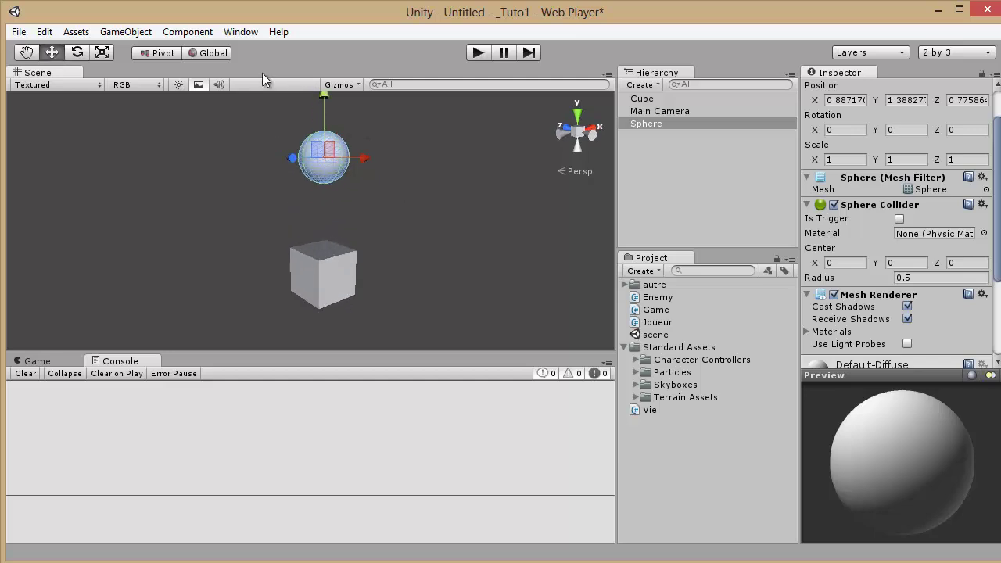
{"action": "left_click", "coordinate": [144, 36]}
{"action": "mouse_move", "coordinate": [188, 35]}
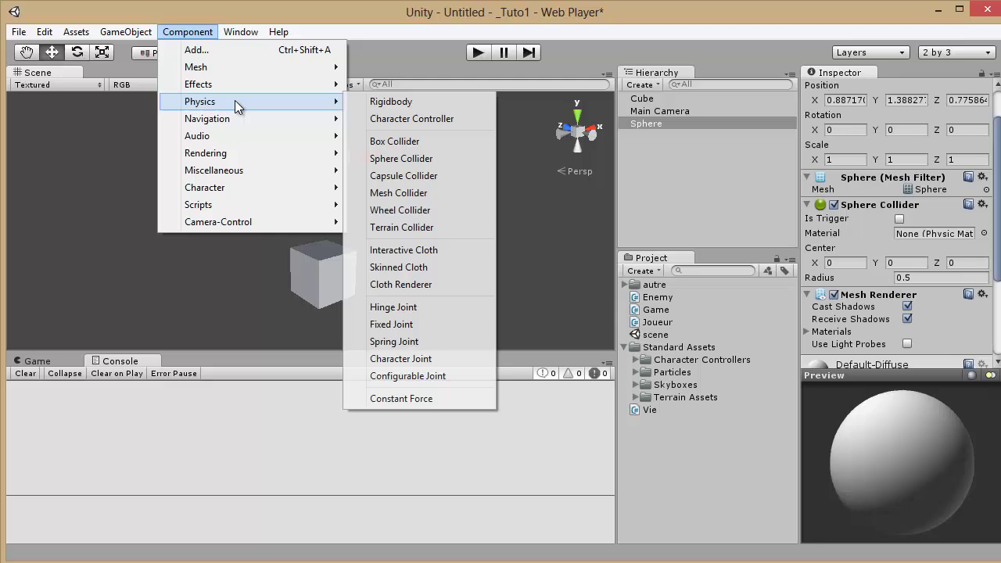
{"action": "left_click", "coordinate": [384, 104]}
Run the game to test the sphere's fall, lift it above the cube to drop it again, and stop the run.
{"action": "left_click", "coordinate": [481, 52]}
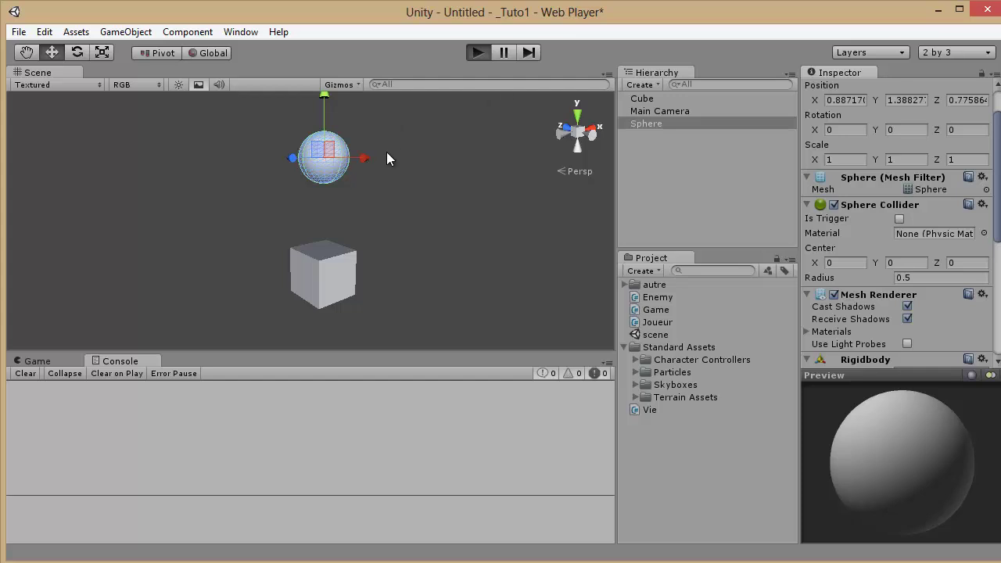
{"action": "left_click", "coordinate": [479, 53]}
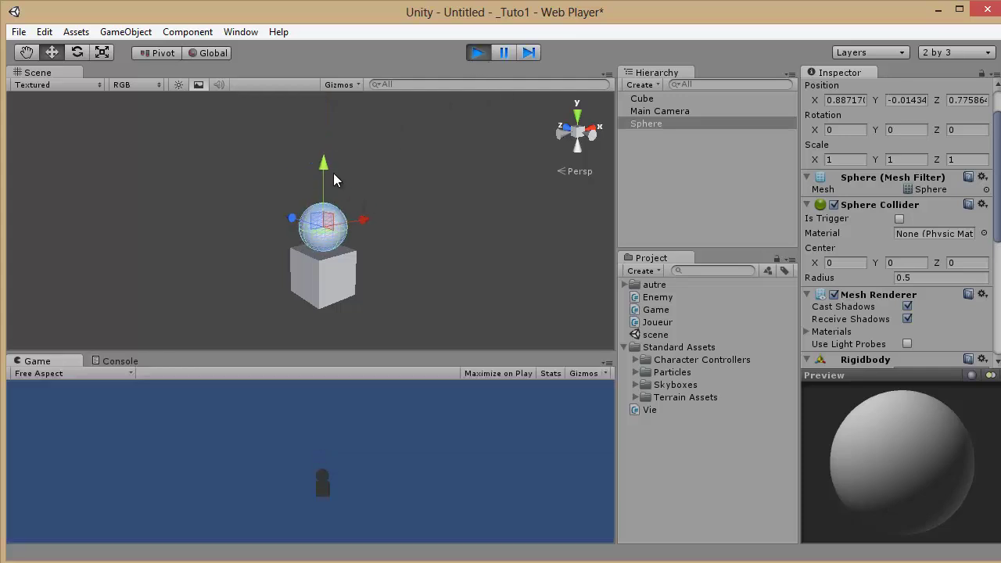
{"action": "left_click_drag", "start_coordinate": [333, 179], "coordinate": [330, 87]}
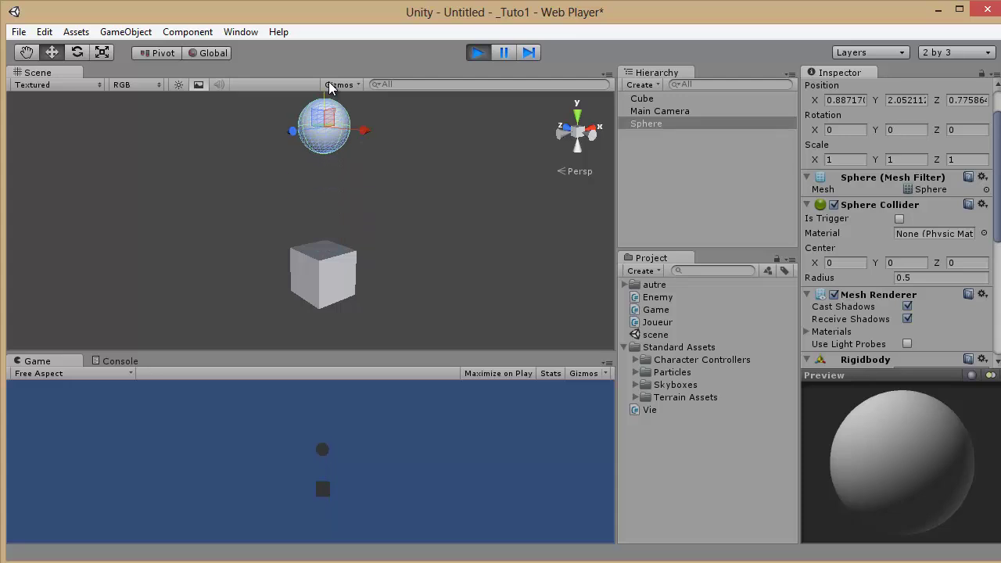
{"action": "left_click", "coordinate": [478, 53]}
Disable the cube's Mesh Renderer and deselect the cube.
{"action": "left_click", "coordinate": [337, 259]}
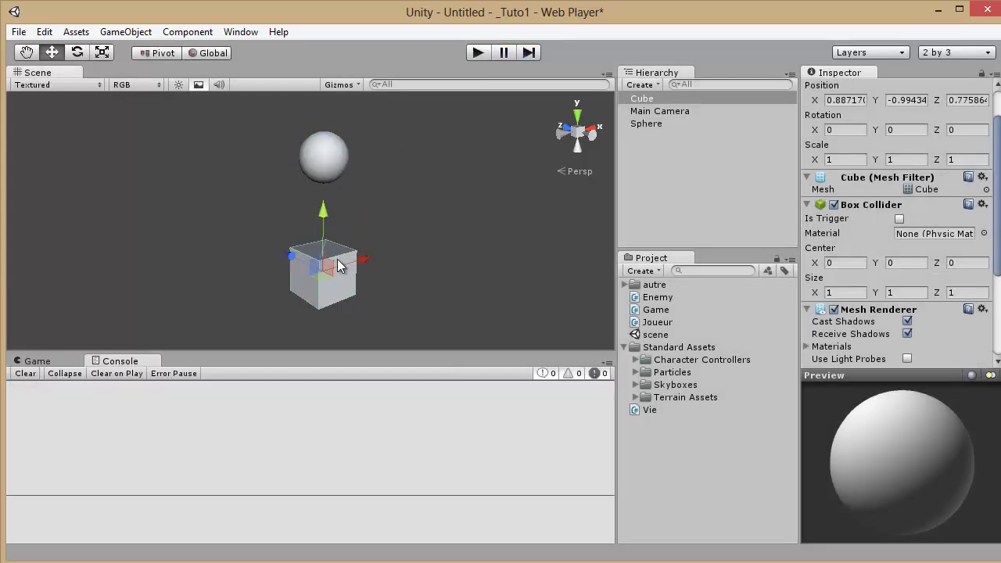
{"action": "scroll", "coordinate": [828, 310], "scroll_direction": "down", "scroll_amount": 3}
{"action": "left_click", "coordinate": [833, 263]}
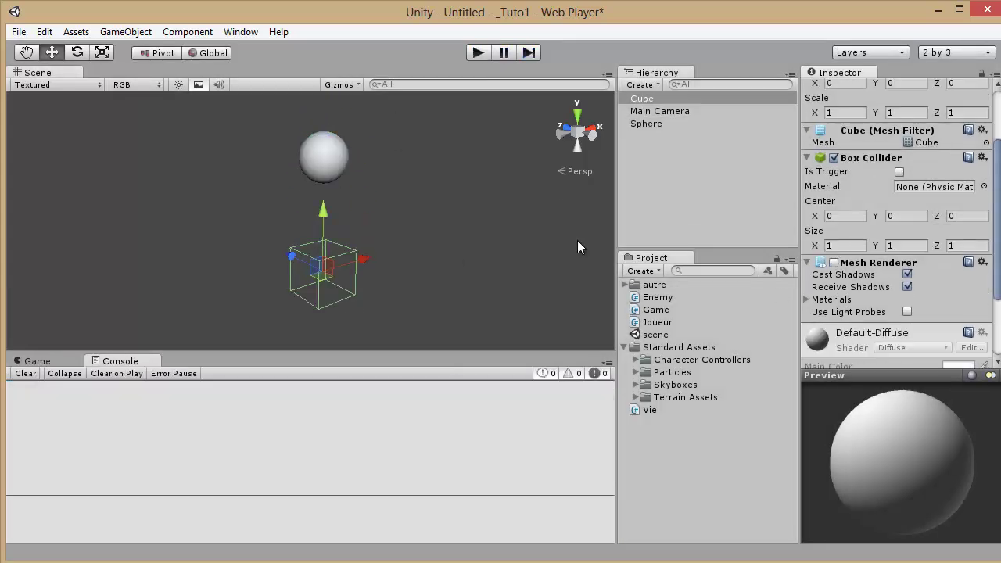
{"action": "left_click", "coordinate": [450, 202]}
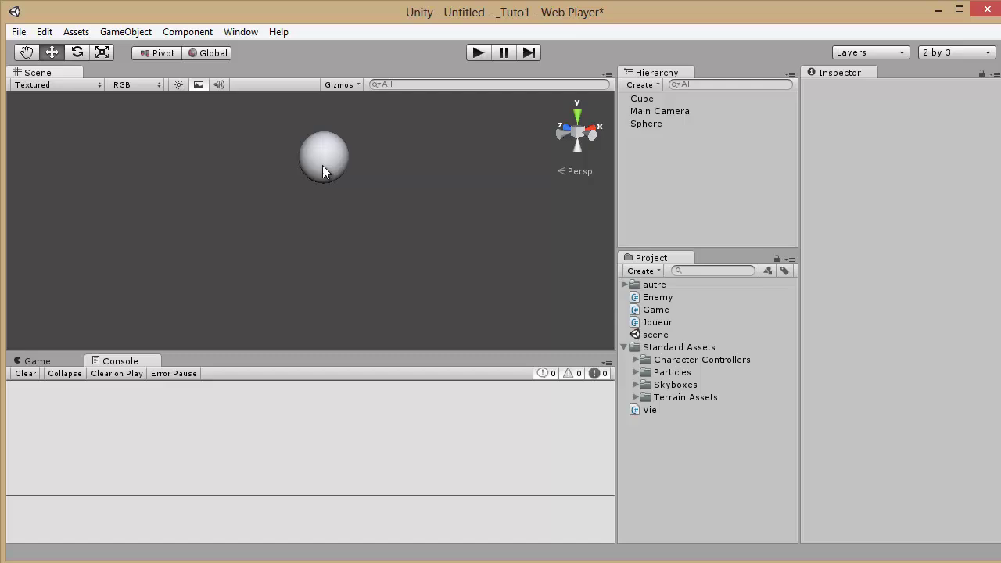
Run the game with the cube hidden and lift the sphere above it to drop it again.
{"action": "left_click", "coordinate": [478, 54]}
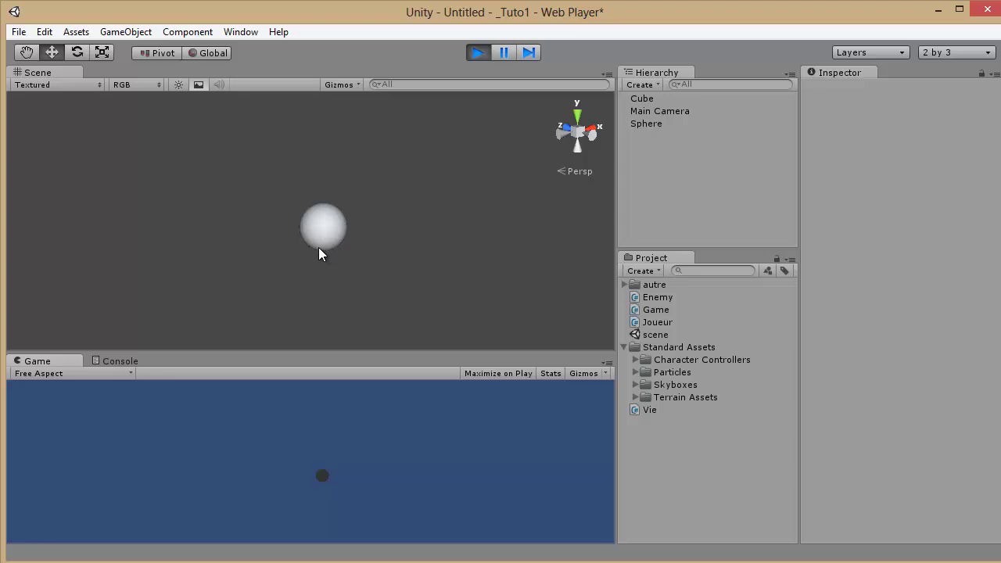
{"action": "left_click", "coordinate": [331, 227]}
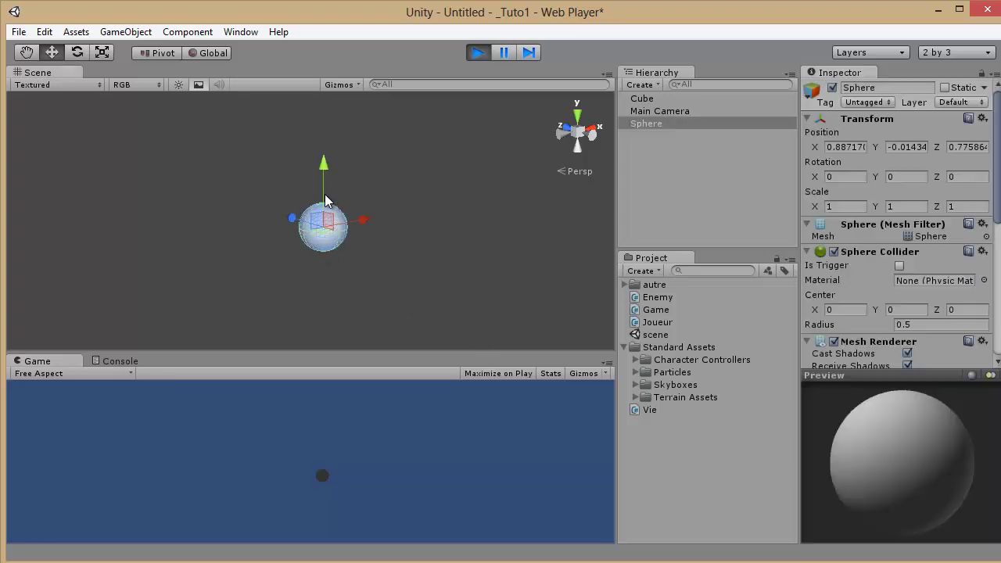
{"action": "left_click_drag", "start_coordinate": [325, 179], "coordinate": [331, 95]}
Select the hidden cube, examine the contact between its collider and the sphere from several angles, and stop the game.
{"action": "left_click", "coordinate": [646, 98]}
{"action": "left_click_drag", "start_coordinate": [359, 263], "coordinate": [383, 307], "text": "alt"}
{"action": "scroll", "coordinate": [401, 257], "scroll_direction": "up", "scroll_amount": 4}
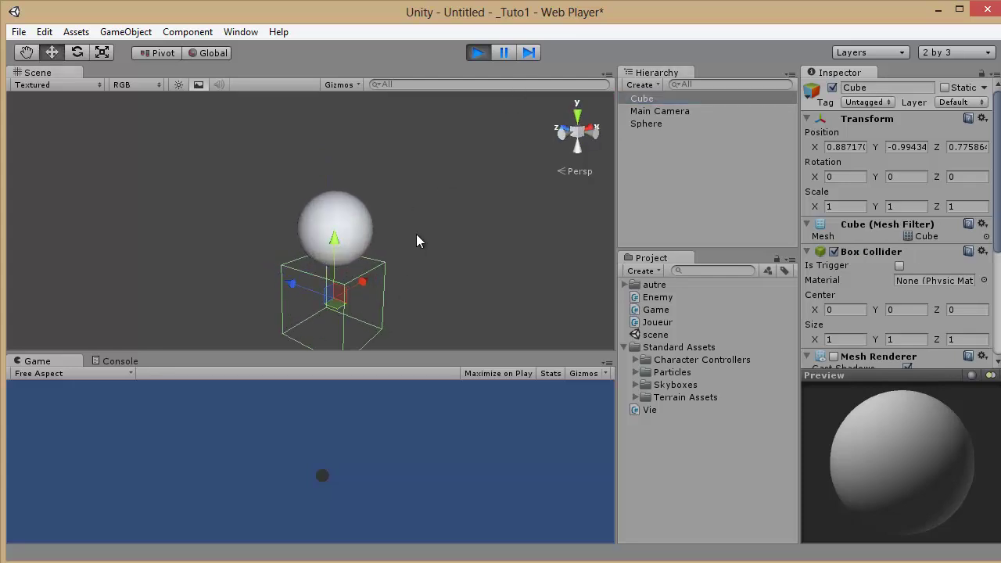
{"action": "left_click_drag", "start_coordinate": [417, 236], "coordinate": [431, 263], "text": "alt"}
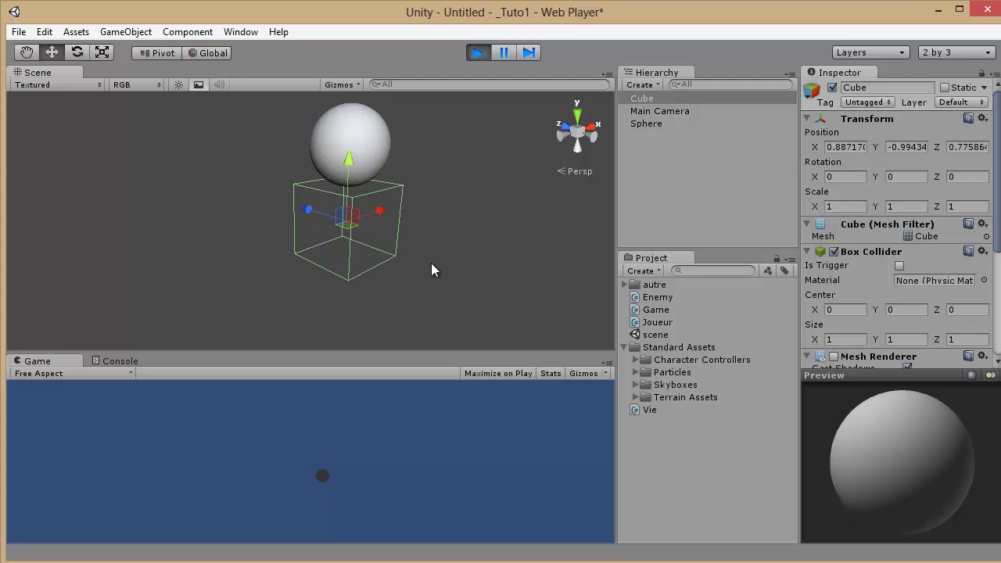
{"action": "scroll", "coordinate": [431, 263], "scroll_direction": "down", "scroll_amount": 2}
{"action": "left_click", "coordinate": [478, 53]}
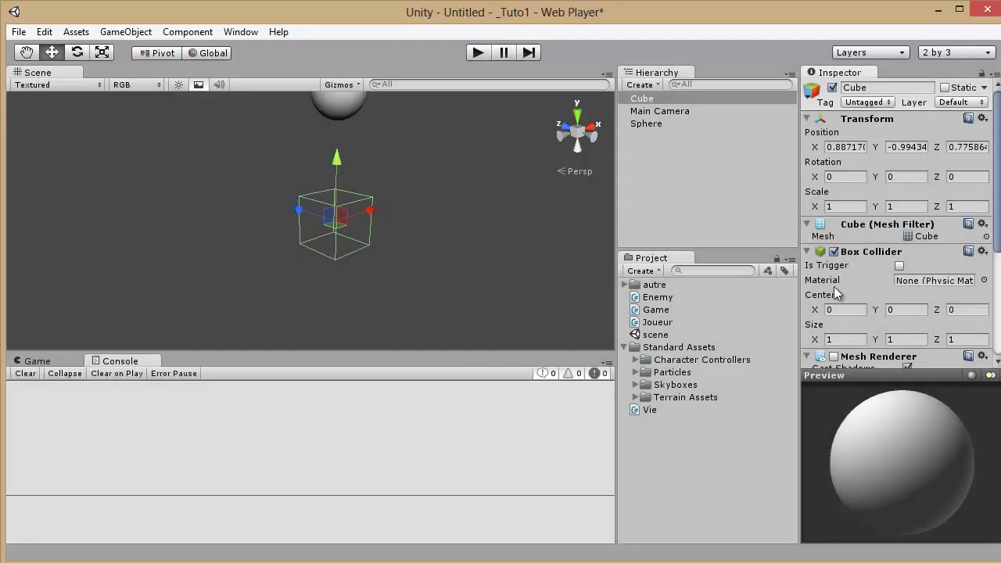
Enable the cube's Mesh Renderer again and view the rendered cube up close.
{"action": "scroll", "coordinate": [835, 293], "scroll_direction": "down", "scroll_amount": 3}
{"action": "left_click", "coordinate": [835, 310]}
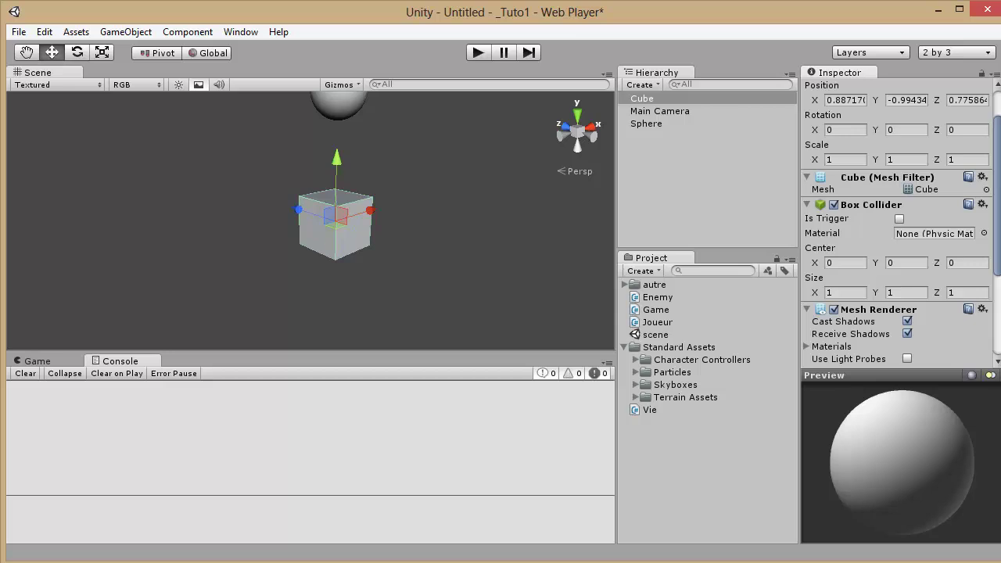
{"action": "scroll", "coordinate": [849, 262], "scroll_direction": "down", "scroll_amount": 5}
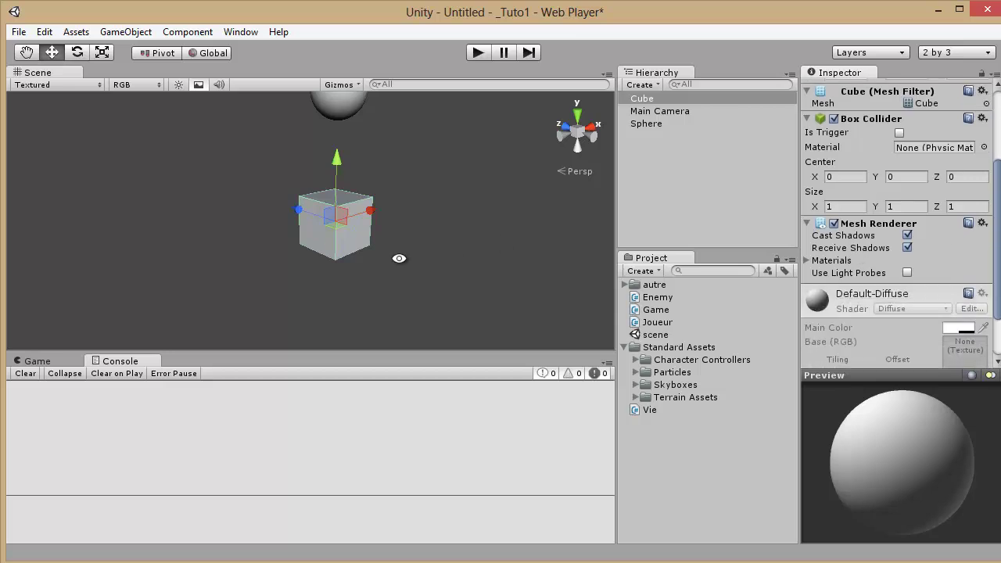
{"action": "left_click_drag", "start_coordinate": [399, 258], "coordinate": [404, 221], "text": "alt"}
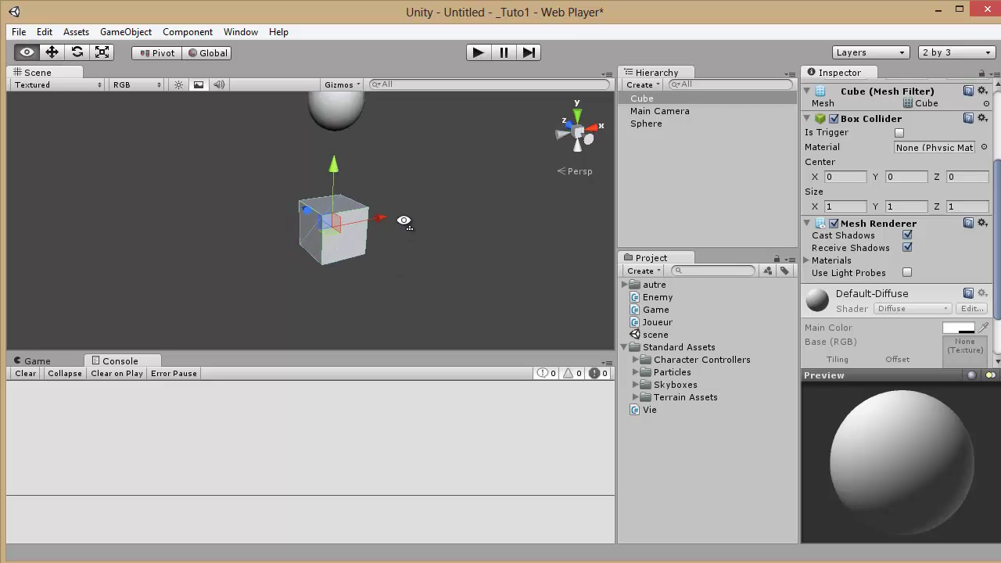
{"action": "right_click_drag", "start_coordinate": [404, 221], "coordinate": [406, 214]}
{"action": "scroll", "coordinate": [405, 216], "scroll_direction": "up", "scroll_amount": 5}
{"action": "middle_click_drag", "start_coordinate": [409, 216], "coordinate": [428, 181]}
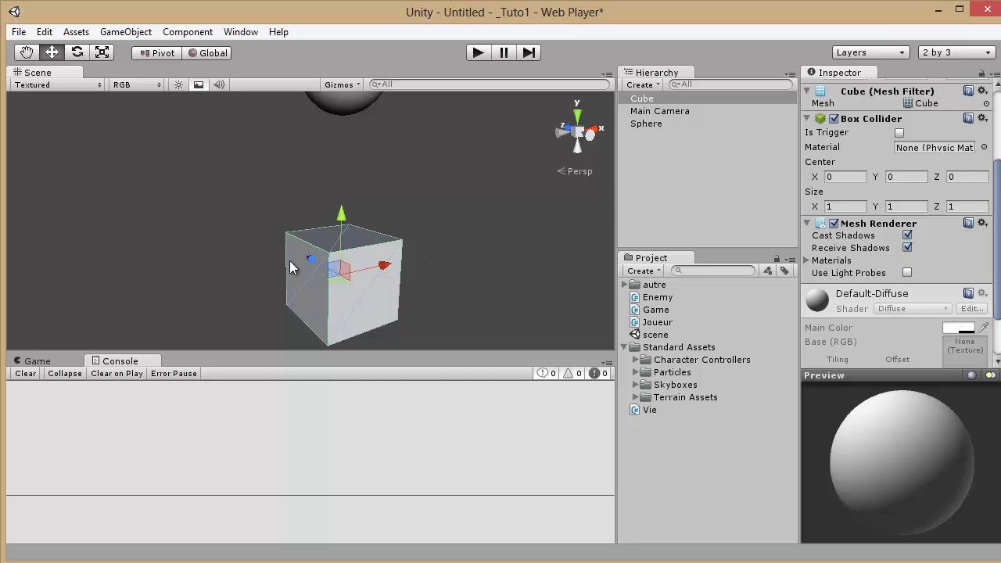
Duplicate the cube and turn the copy into a much larger block placed beneath the original.
{"action": "key", "text": "ctrl+d"}
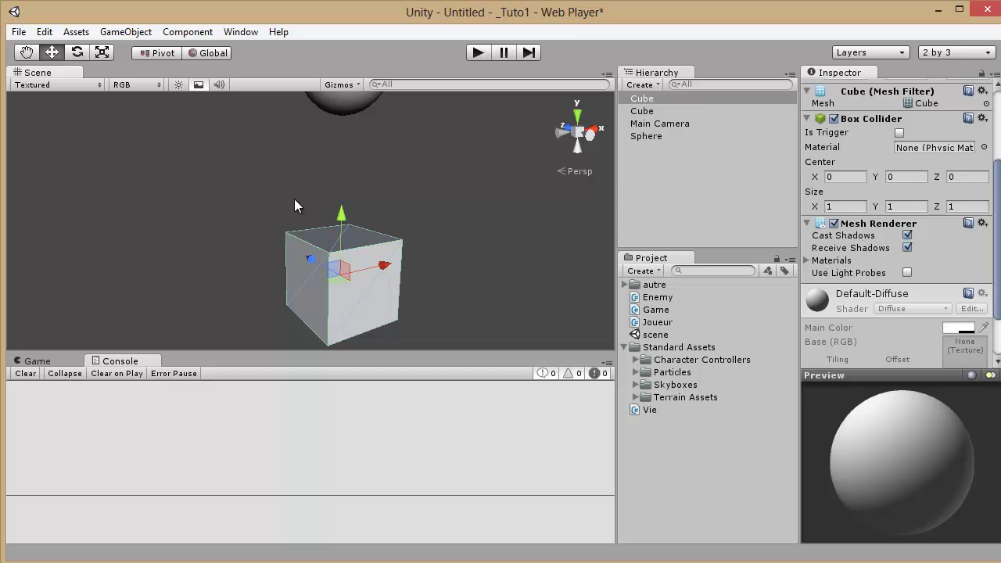
{"action": "left_click", "coordinate": [101, 52]}
{"action": "scroll", "coordinate": [356, 272], "scroll_direction": "down", "scroll_amount": 3}
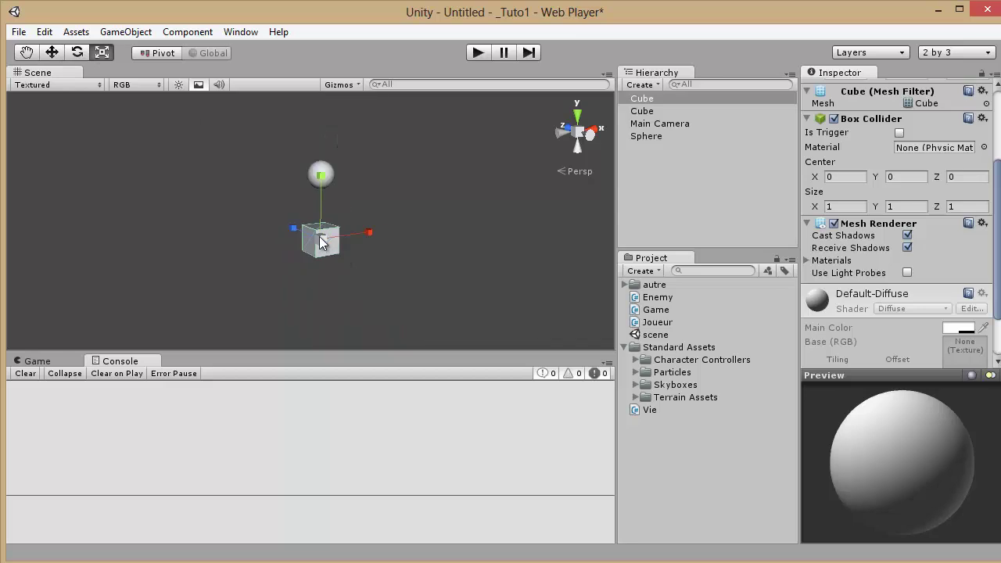
{"action": "mouse_move", "coordinate": [323, 242]}
{"action": "left_mouse_down"}
{"action": "mouse_move", "coordinate": [356, 211]}
{"action": "mouse_move", "coordinate": [322, 275]}
{"action": "mouse_move", "coordinate": [320, 257]}
{"action": "left_mouse_up"}
{"action": "key", "text": "w"}
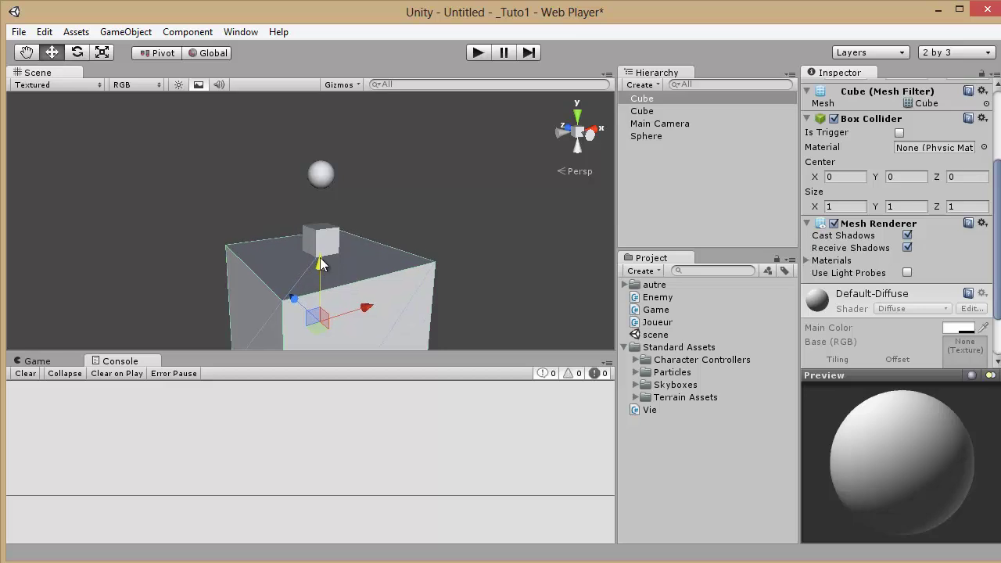
Create a directional light and move it along the X axis to about 11.54.
{"action": "left_click", "coordinate": [131, 36]}
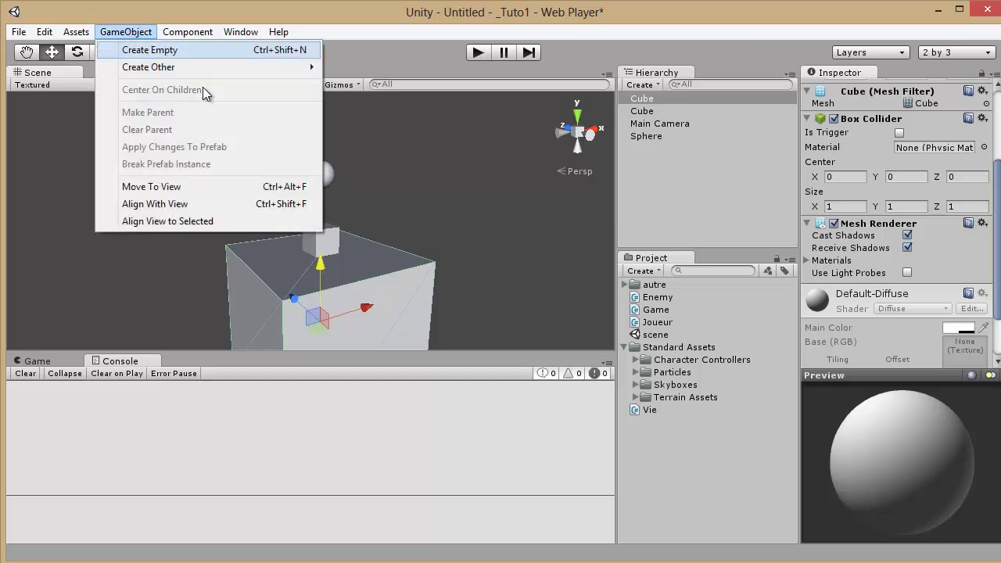
{"action": "mouse_move", "coordinate": [208, 69]}
{"action": "left_click", "coordinate": [399, 161]}
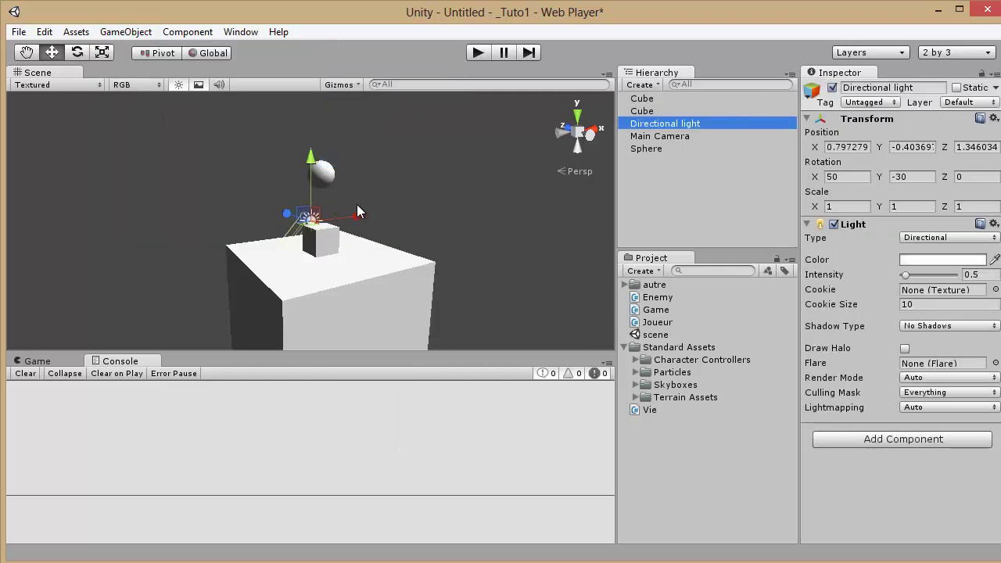
{"action": "left_click_drag", "start_coordinate": [358, 207], "coordinate": [528, 228]}
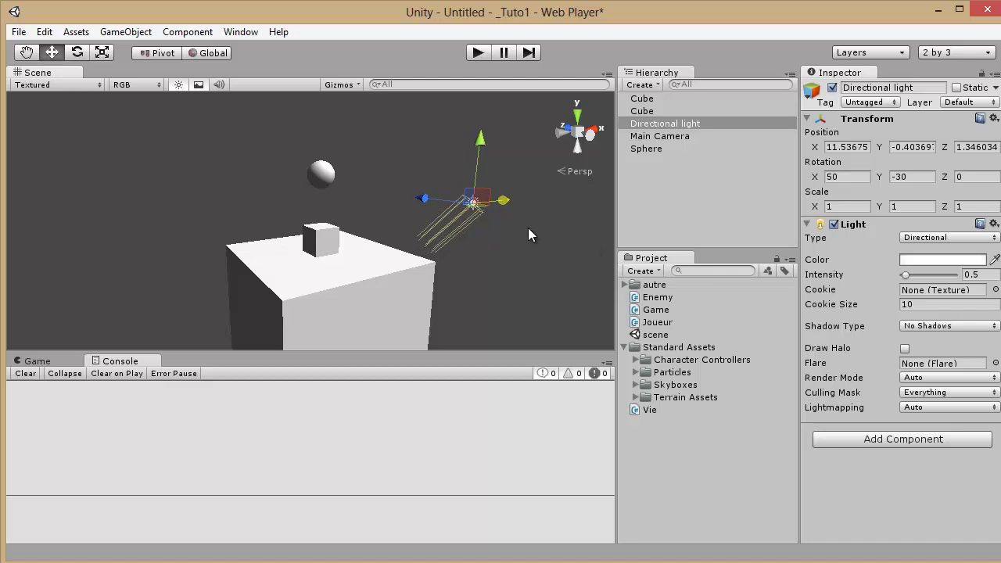
Set the directional light's Shadow Type to Soft Shadows and look at the shadows on the large block.
{"action": "left_click", "coordinate": [938, 327]}
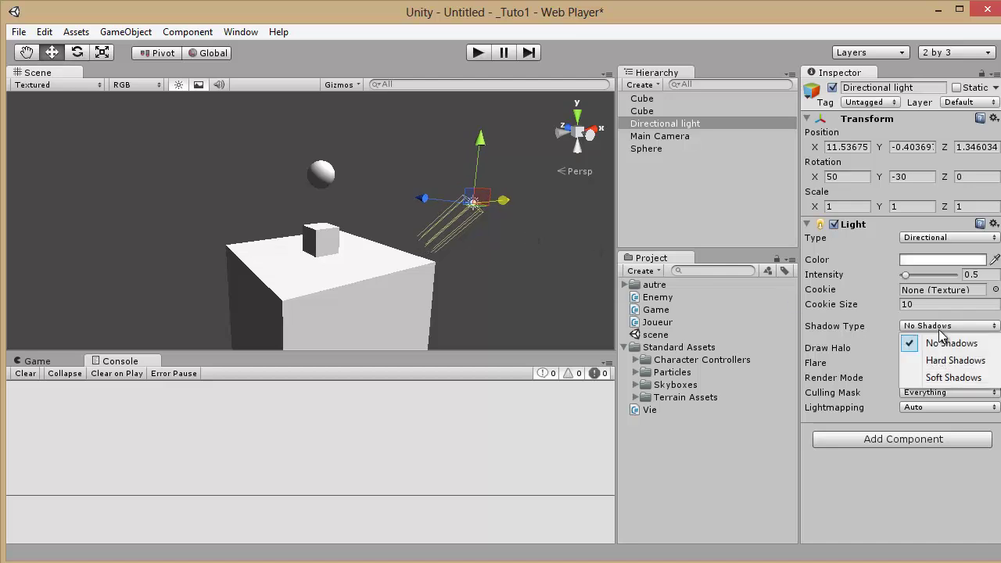
{"action": "left_click", "coordinate": [954, 378]}
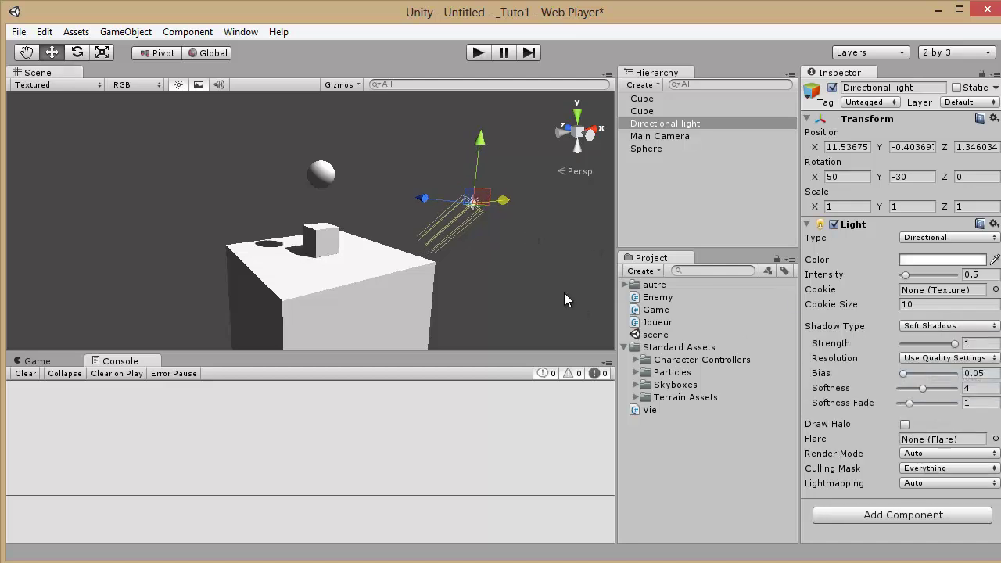
{"action": "left_click", "coordinate": [565, 293]}
{"action": "left_click_drag", "start_coordinate": [322, 269], "coordinate": [162, 239], "text": "alt"}
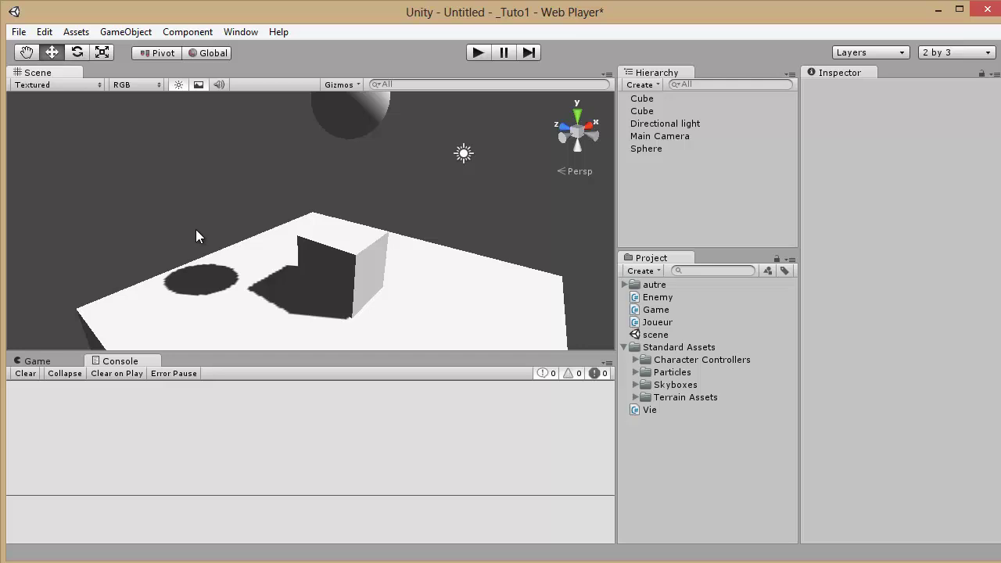
Turn off Cast Shadows and Receive Shadows in the small cube's Mesh Renderer, checking the scene's shadows from several angles.
{"action": "left_click", "coordinate": [353, 264]}
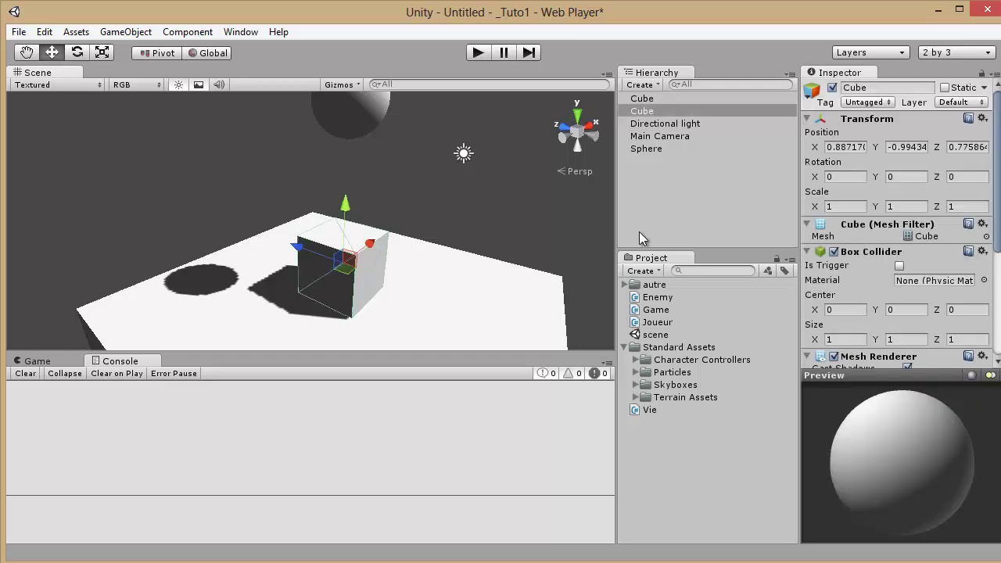
{"action": "scroll", "coordinate": [855, 258], "scroll_direction": "down", "scroll_amount": 2}
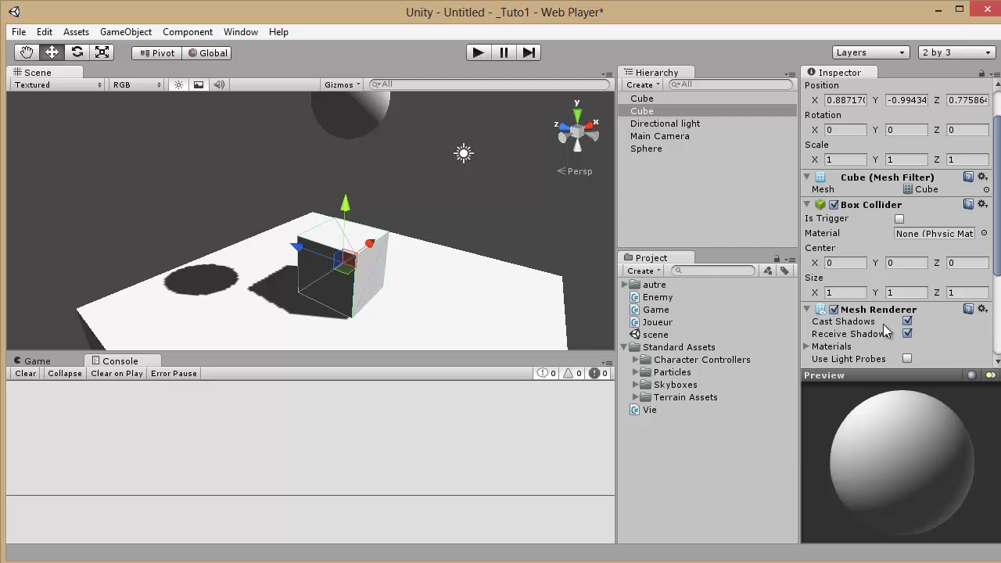
{"action": "left_click", "coordinate": [907, 321]}
{"action": "left_click_drag", "start_coordinate": [425, 286], "coordinate": [133, 239], "text": "alt"}
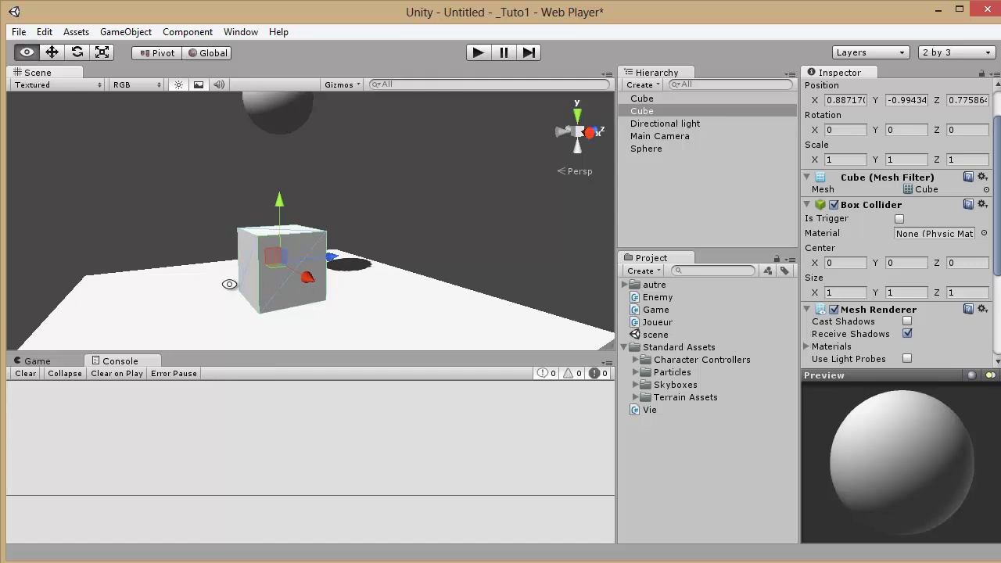
{"action": "left_click_drag", "start_coordinate": [230, 284], "coordinate": [196, 239], "text": "alt"}
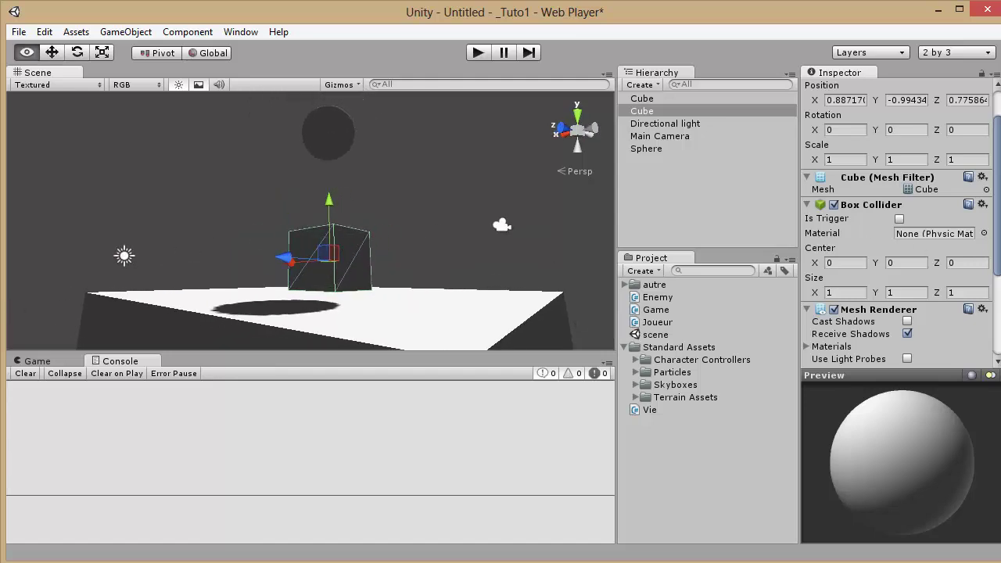
{"action": "left_click_drag", "start_coordinate": [391, 235], "coordinate": [285, 235], "text": "alt"}
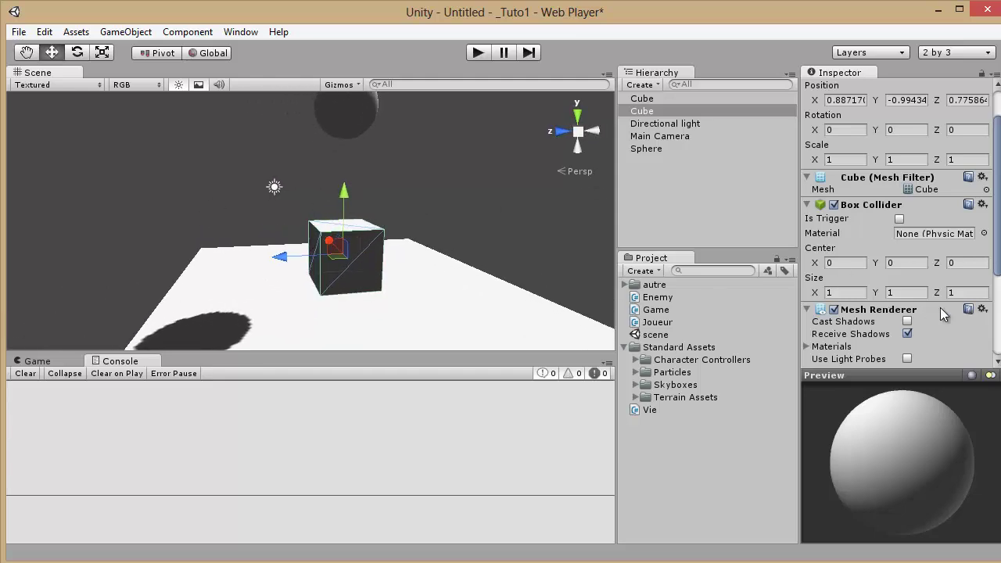
{"action": "left_click", "coordinate": [907, 334]}
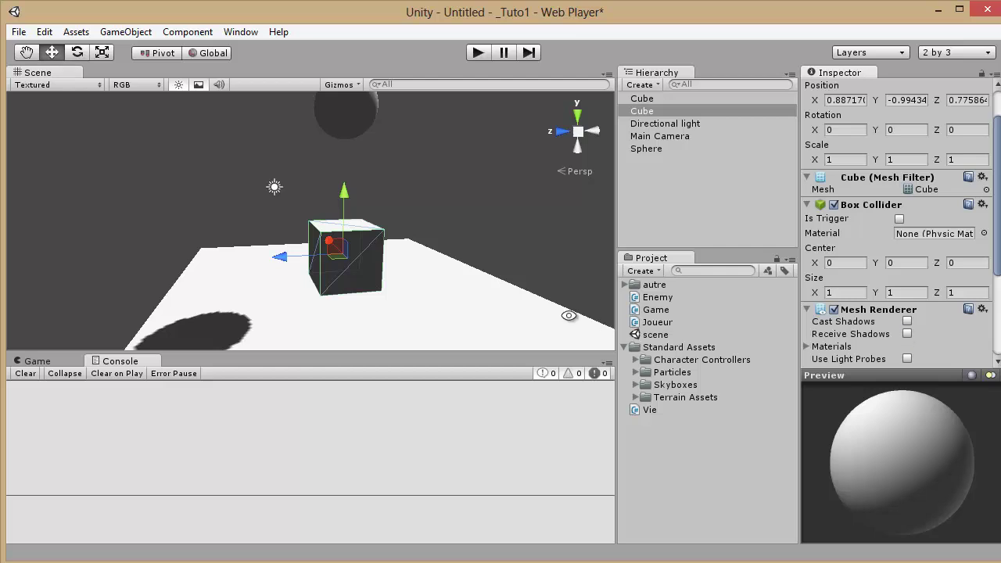
{"action": "left_click_drag", "start_coordinate": [565, 313], "coordinate": [318, 198], "text": "alt"}
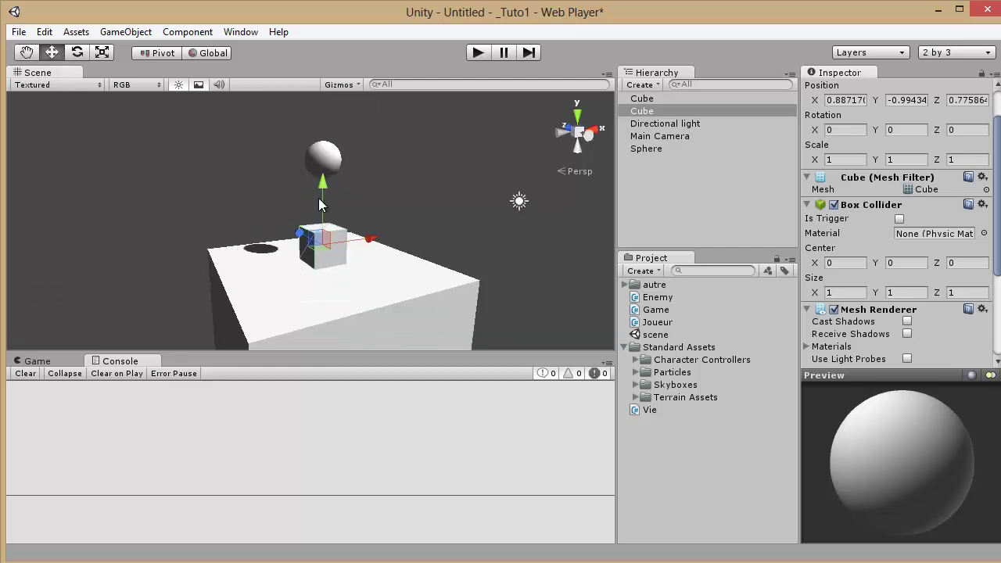
Move the sphere to a Z position of about -1.67, shift it along X so its shadow lies by the small cube, and select that cube.
{"action": "left_click", "coordinate": [323, 162]}
{"action": "left_click_drag", "start_coordinate": [363, 168], "coordinate": [360, 215]}
{"action": "left_click_drag", "start_coordinate": [420, 183], "coordinate": [458, 262]}
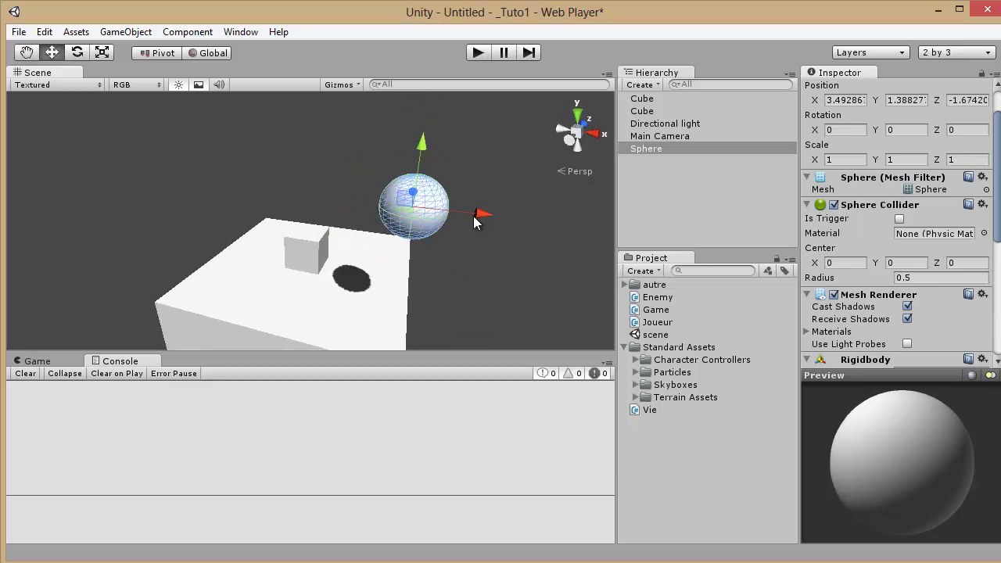
{"action": "left_click_drag", "start_coordinate": [475, 222], "coordinate": [390, 222]}
{"action": "left_click", "coordinate": [338, 184]}
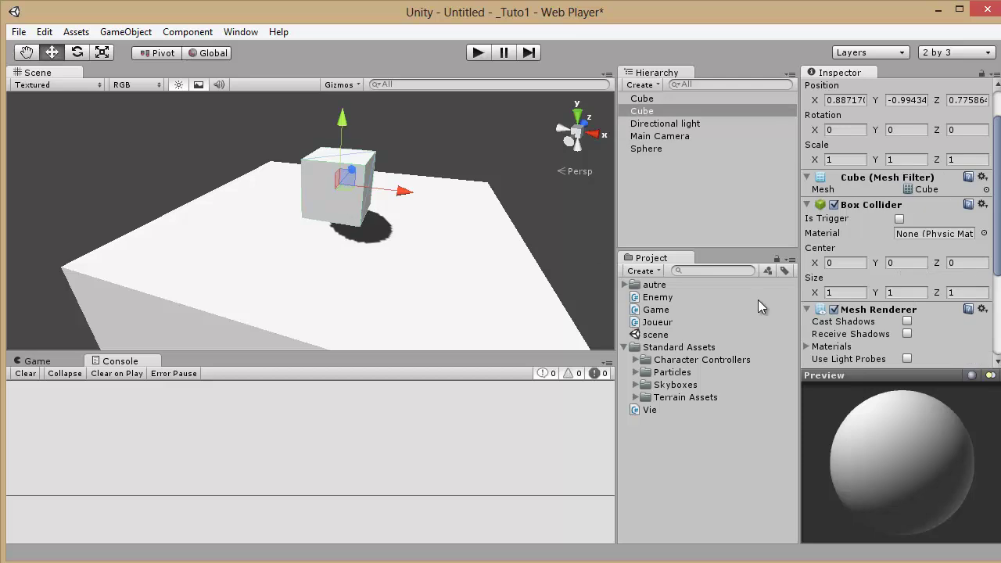
Turn on Receive Shadows in the small cube's Mesh Renderer, check the shadow on the cube from several angles and look at its material settings.
{"action": "left_click", "coordinate": [907, 334]}
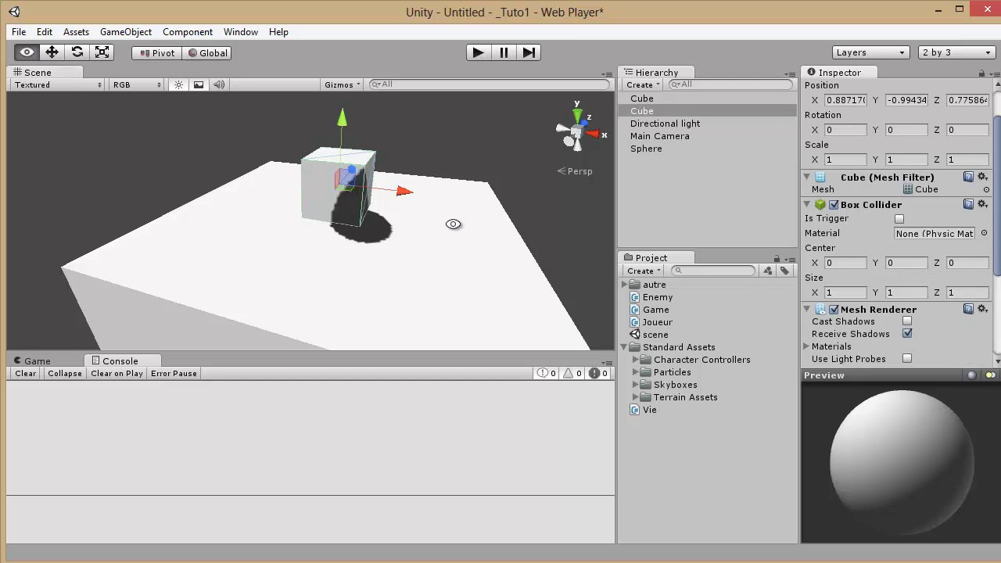
{"action": "left_click_drag", "start_coordinate": [454, 223], "coordinate": [486, 249], "text": "alt"}
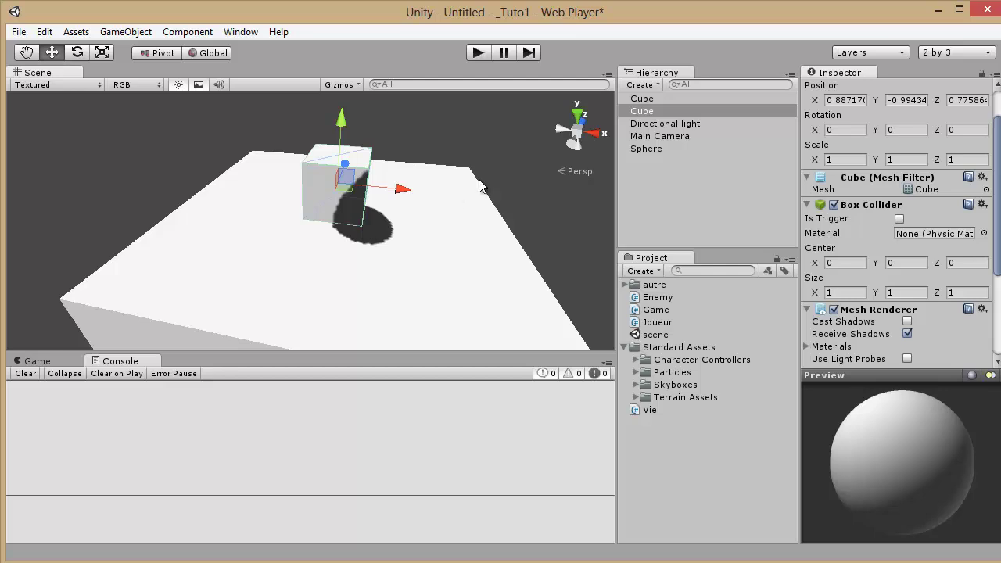
{"action": "left_click_drag", "start_coordinate": [423, 183], "coordinate": [384, 227], "text": "alt"}
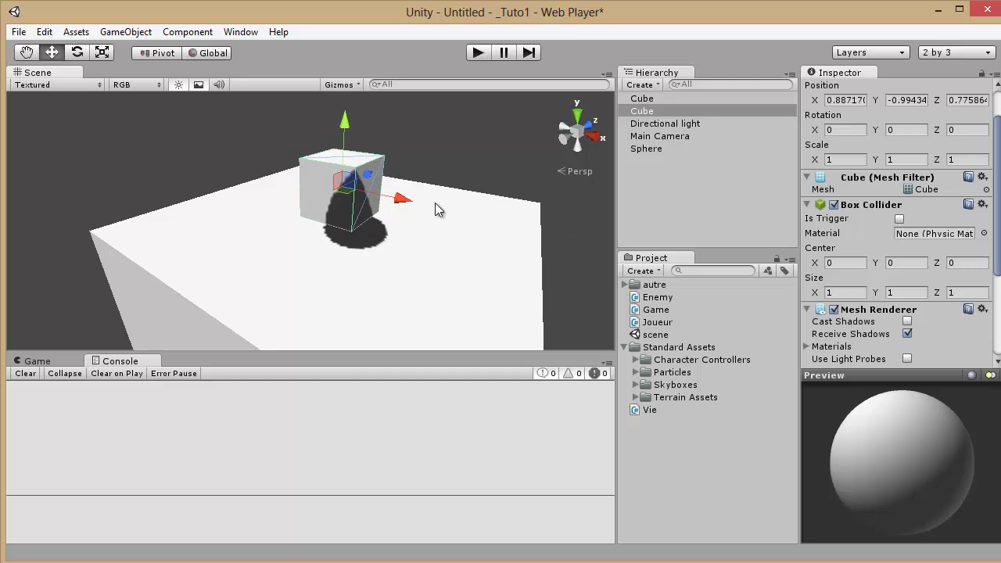
{"action": "left_click_drag", "start_coordinate": [456, 192], "coordinate": [422, 216], "text": "alt"}
{"action": "scroll", "coordinate": [337, 202], "scroll_direction": "down", "scroll_amount": 5}
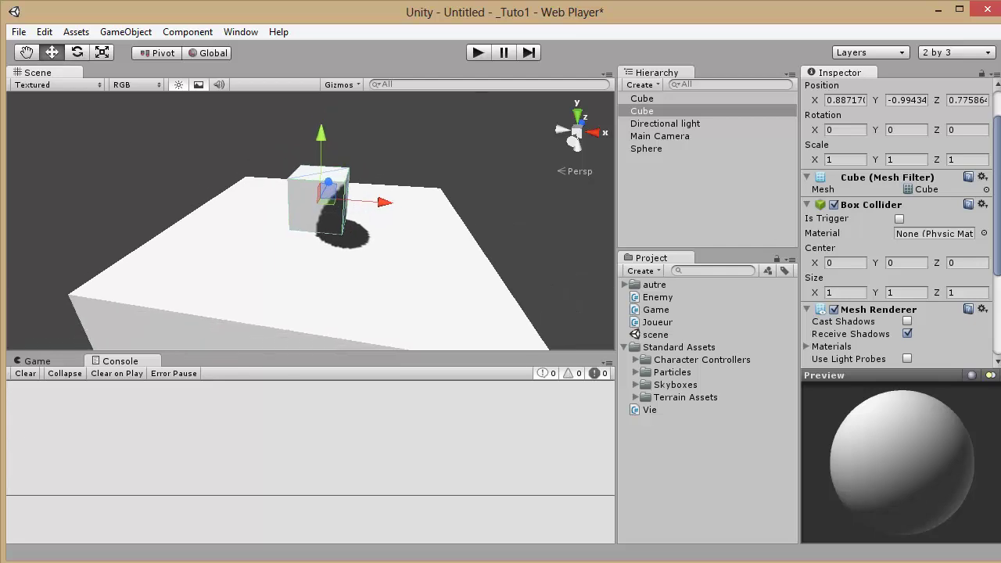
{"action": "scroll", "coordinate": [926, 270], "scroll_direction": "down", "scroll_amount": 3}
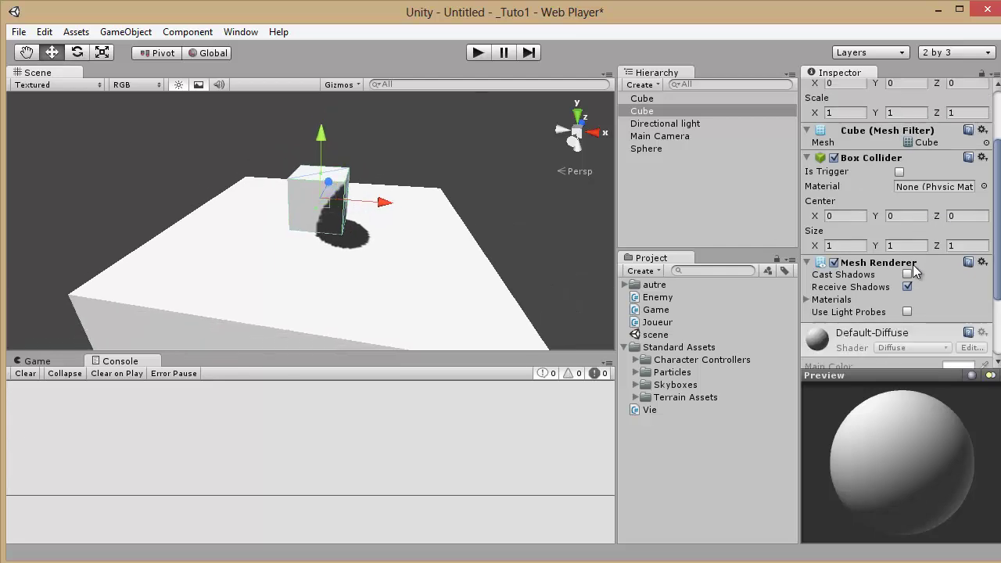
{"action": "scroll", "coordinate": [469, 270], "scroll_direction": "down", "scroll_amount": 4}
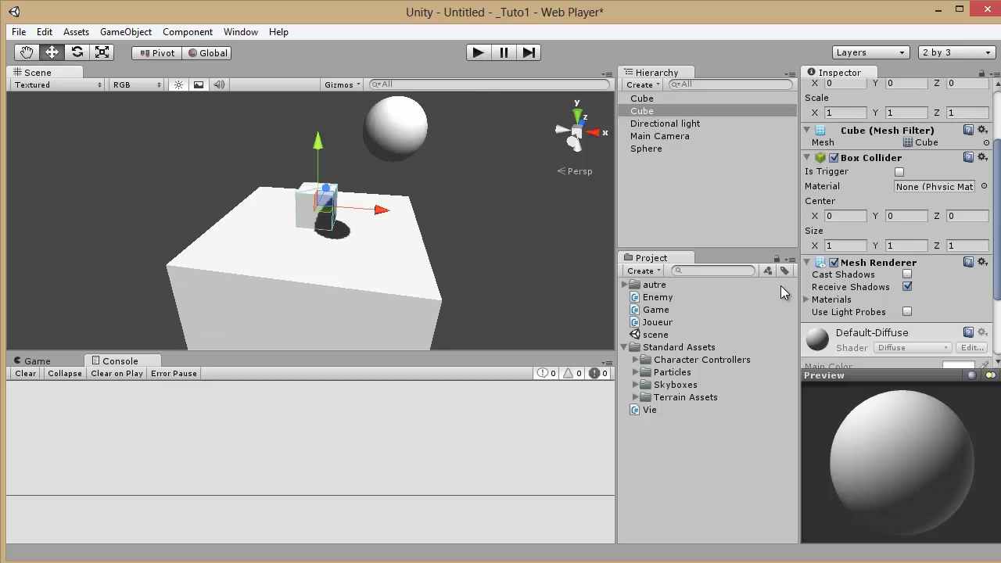
{"action": "right_click_drag", "start_coordinate": [535, 262], "coordinate": [624, 240]}
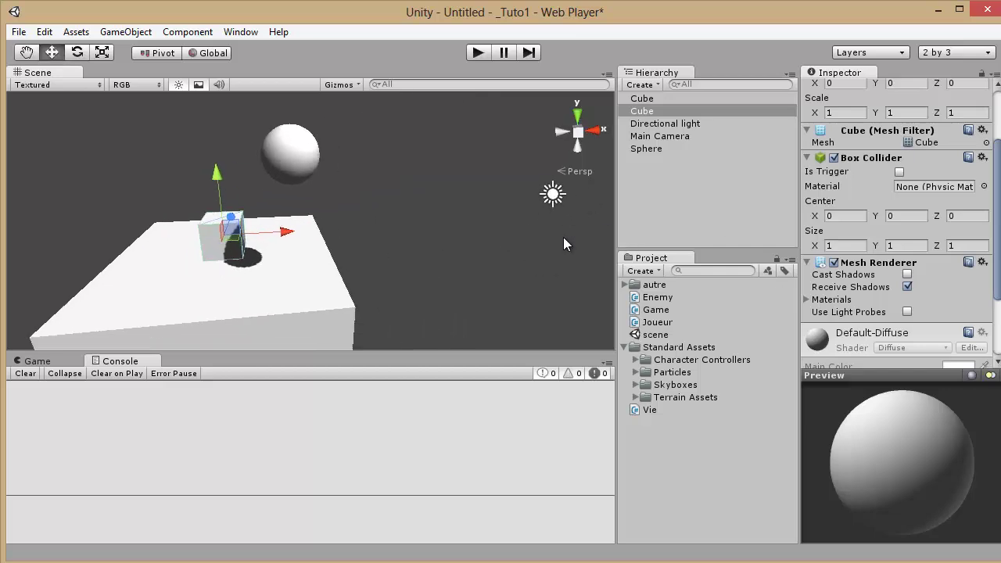
{"action": "scroll", "coordinate": [852, 266], "scroll_direction": "down", "scroll_amount": 3}
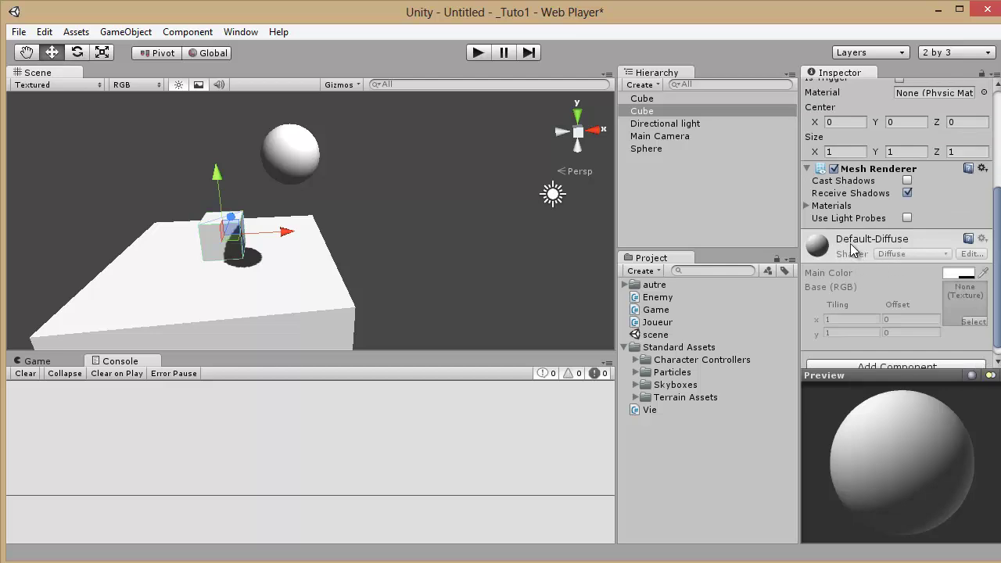
Select the sphere and lower it along the Y axis so its shadow falls on the large block beside the small cube.
{"action": "left_click", "coordinate": [303, 161]}
{"action": "right_click_drag", "start_coordinate": [402, 191], "coordinate": [342, 125]}
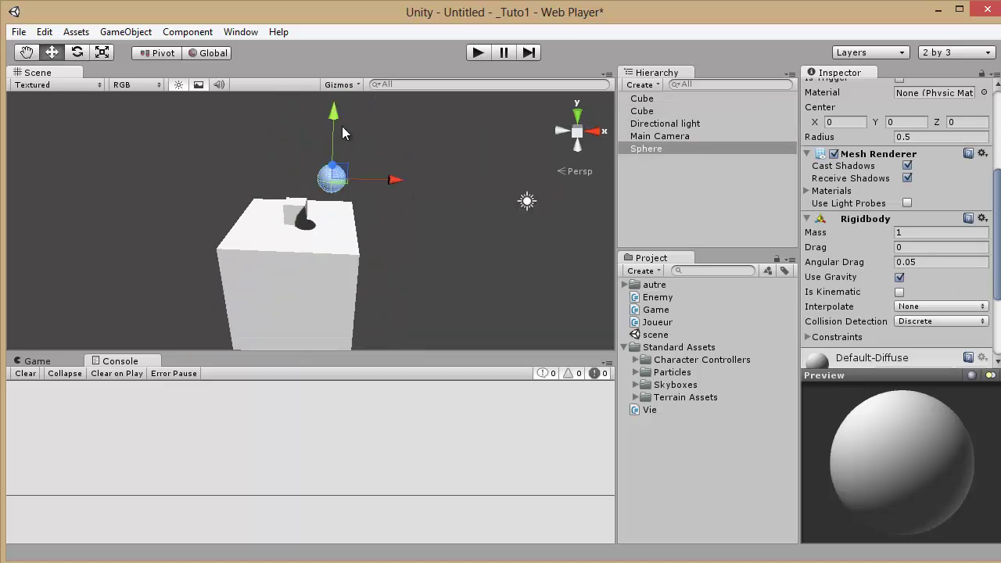
{"action": "left_click_drag", "start_coordinate": [334, 131], "coordinate": [338, 155]}
{"action": "right_click_drag", "start_coordinate": [338, 155], "coordinate": [447, 256]}
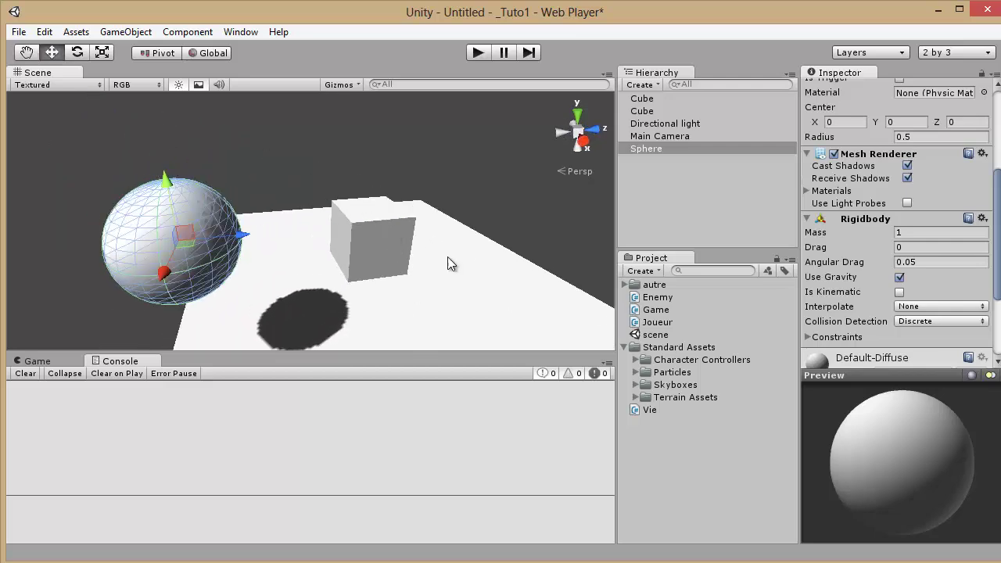
Apply the terrain textures Grass (Hill) to the large block, Cliff (Layered Rock) to the small cube and GoodDirt to the sphere.
{"action": "left_click", "coordinate": [636, 398]}
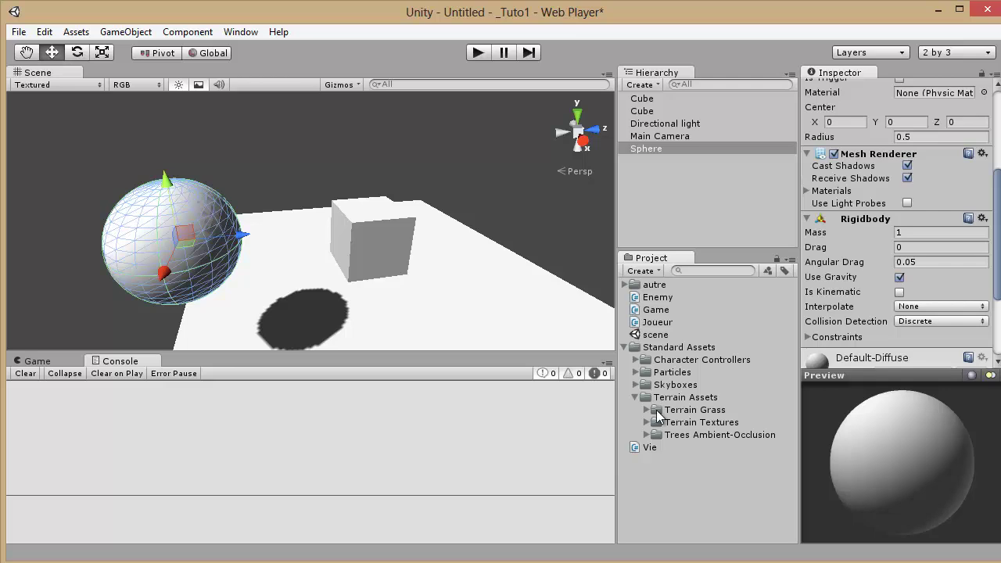
{"action": "left_click", "coordinate": [646, 423]}
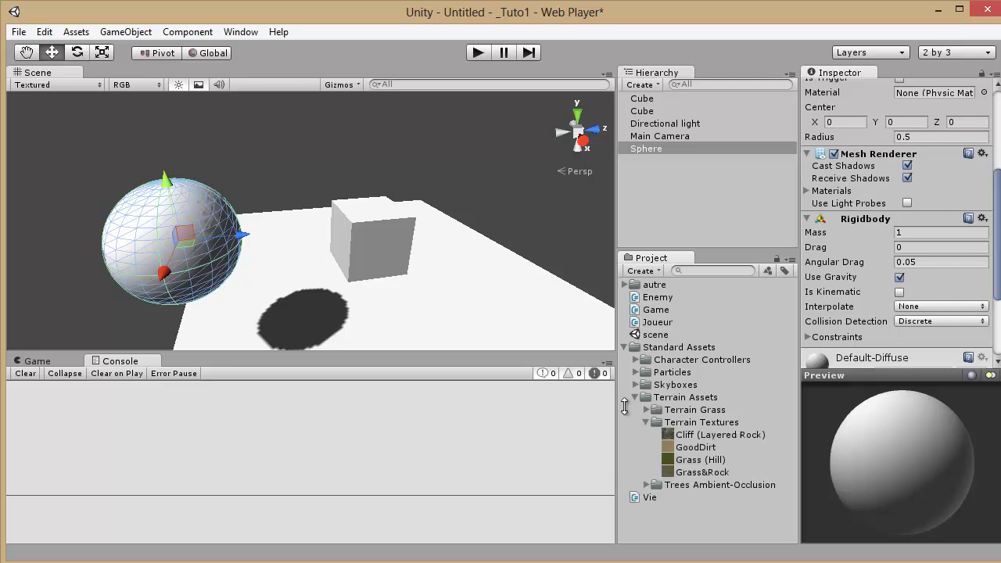
{"action": "right_click_drag", "start_coordinate": [543, 323], "coordinate": [630, 399]}
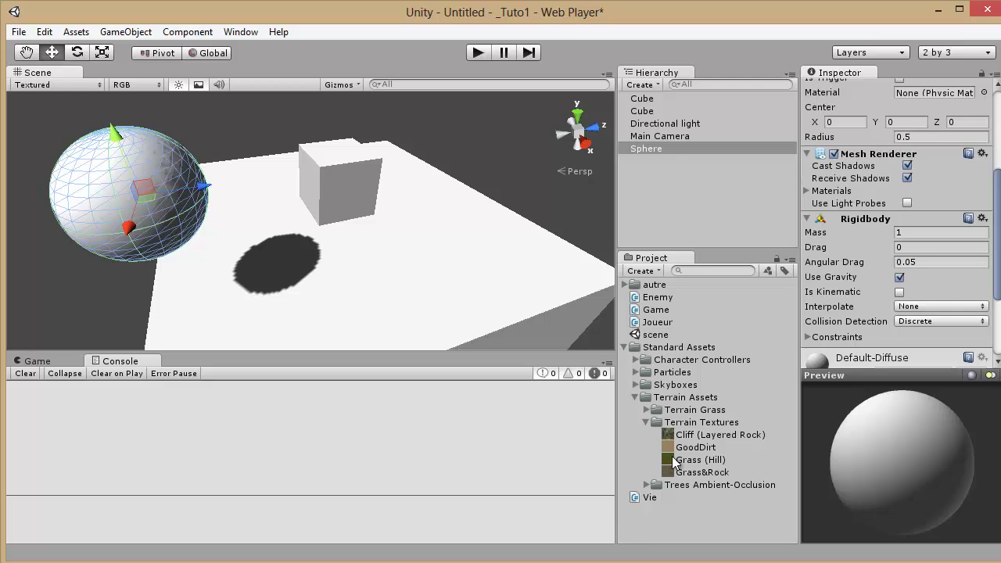
{"action": "left_click_drag", "start_coordinate": [673, 467], "coordinate": [528, 342]}
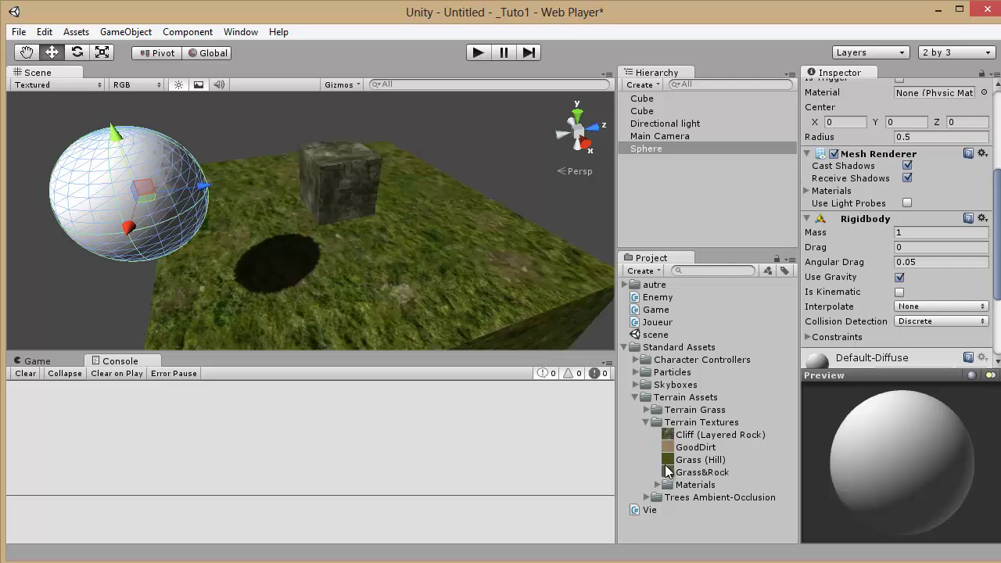
{"action": "left_click_drag", "start_coordinate": [672, 453], "coordinate": [157, 204]}
Select the small cube and replace its material's Base (RGB) texture with Grass&Rock.
{"action": "left_click", "coordinate": [311, 201]}
{"action": "left_click_drag", "start_coordinate": [311, 201], "coordinate": [765, 213], "text": "alt"}
{"action": "left_click_drag", "start_coordinate": [604, 216], "coordinate": [117, 235], "text": "alt"}
{"action": "left_click", "coordinate": [345, 203]}
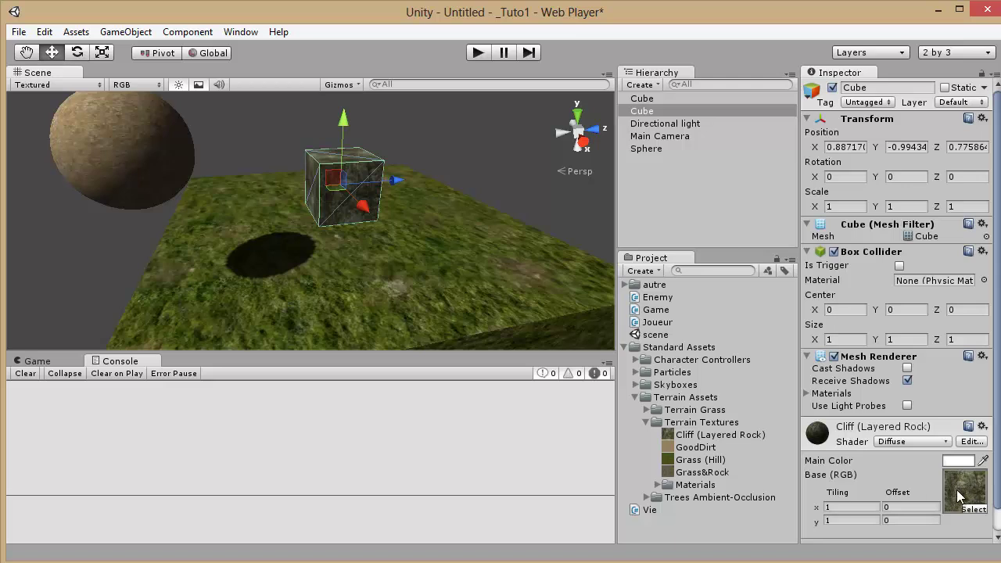
{"action": "left_click", "coordinate": [974, 509]}
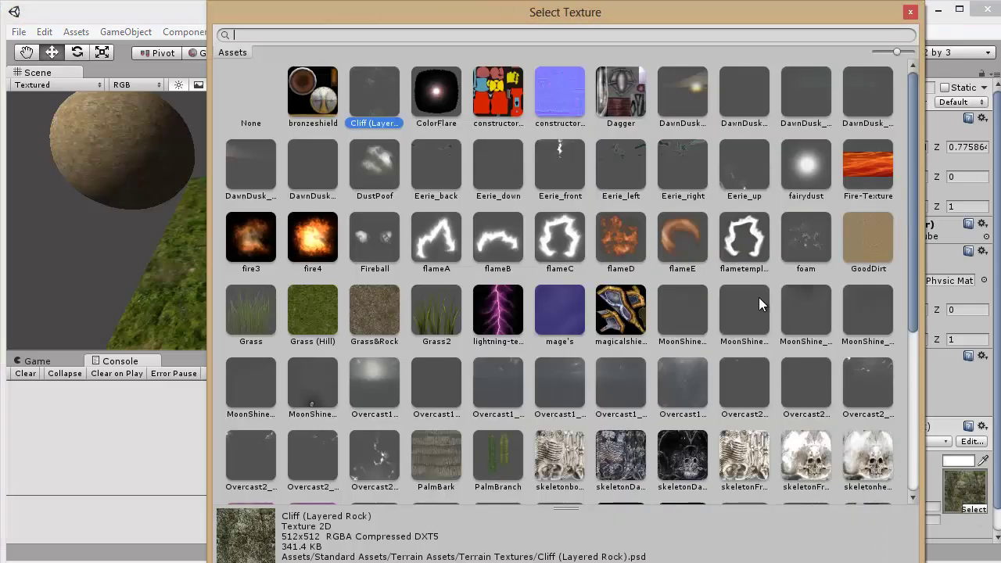
{"action": "scroll", "coordinate": [531, 337], "scroll_direction": "down", "scroll_amount": 3}
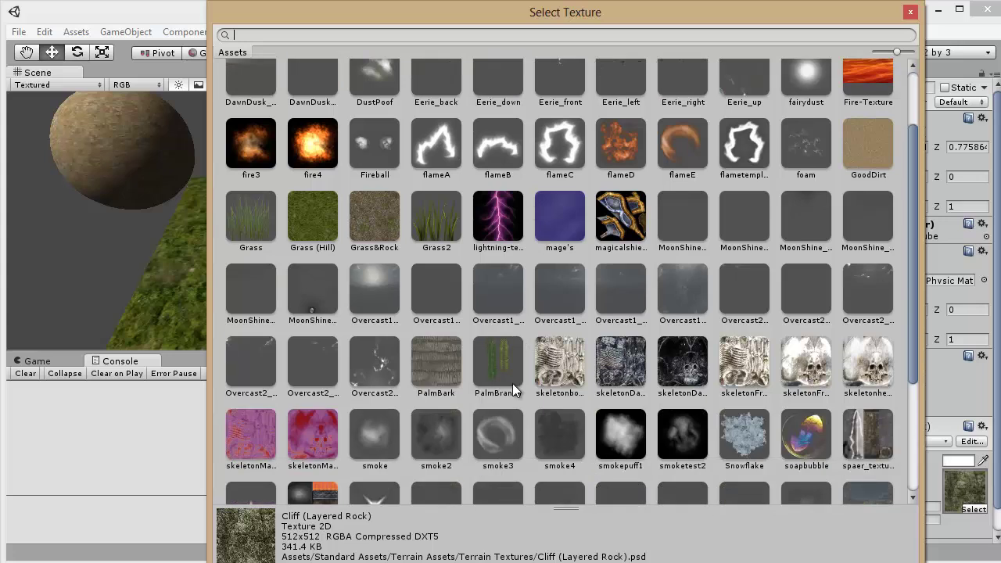
{"action": "scroll", "coordinate": [693, 413], "scroll_direction": "up", "scroll_amount": 3}
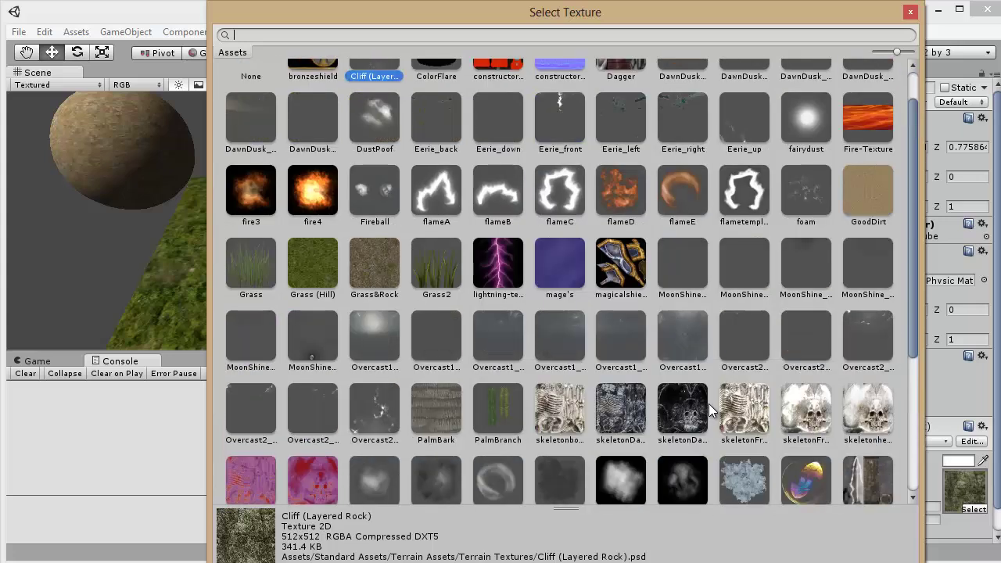
{"action": "scroll", "coordinate": [718, 388], "scroll_direction": "down", "scroll_amount": 8}
{"action": "scroll", "coordinate": [515, 350], "scroll_direction": "up", "scroll_amount": 9}
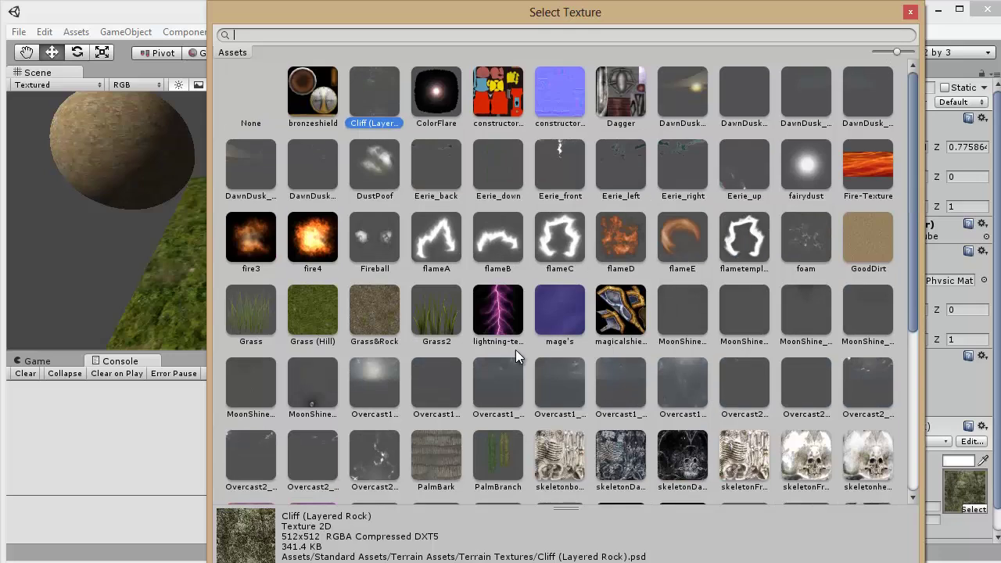
{"action": "left_click_drag", "start_coordinate": [601, 38], "coordinate": [916, 63]}
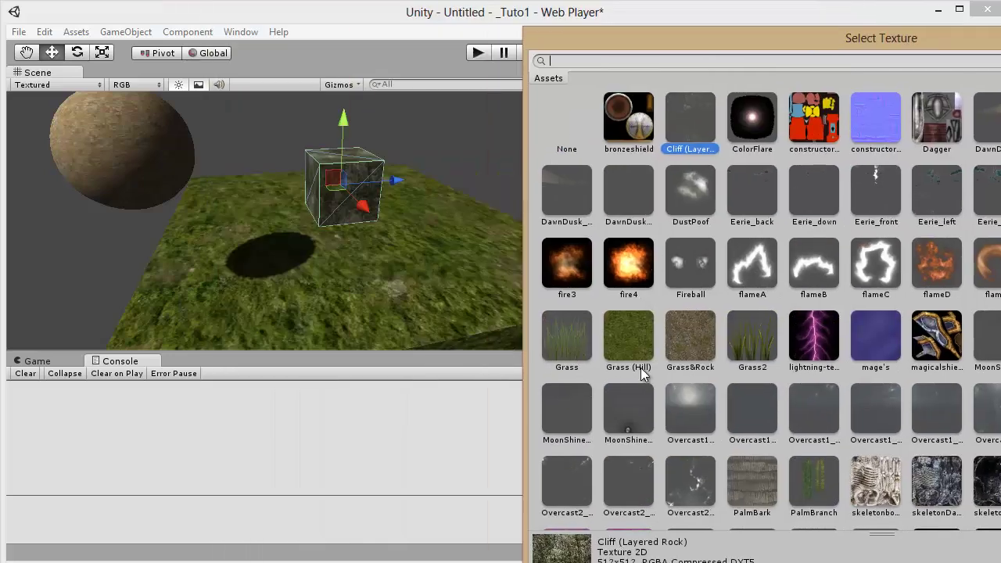
{"action": "left_click", "coordinate": [686, 336]}
{"action": "left_click", "coordinate": [1000, 35]}
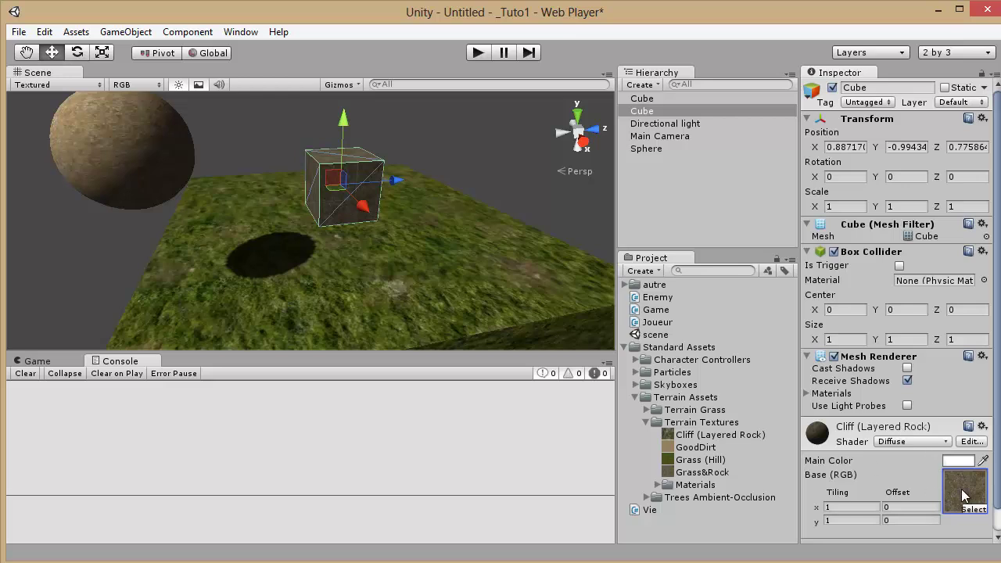
Duplicate the small cube and move the copy along the X axis to about -1.11.
{"action": "left_click", "coordinate": [543, 164]}
{"action": "scroll", "coordinate": [394, 216], "scroll_direction": "up", "scroll_amount": 5}
{"action": "right_click_drag", "start_coordinate": [395, 200], "coordinate": [324, 190]}
{"action": "left_click", "coordinate": [301, 192]}
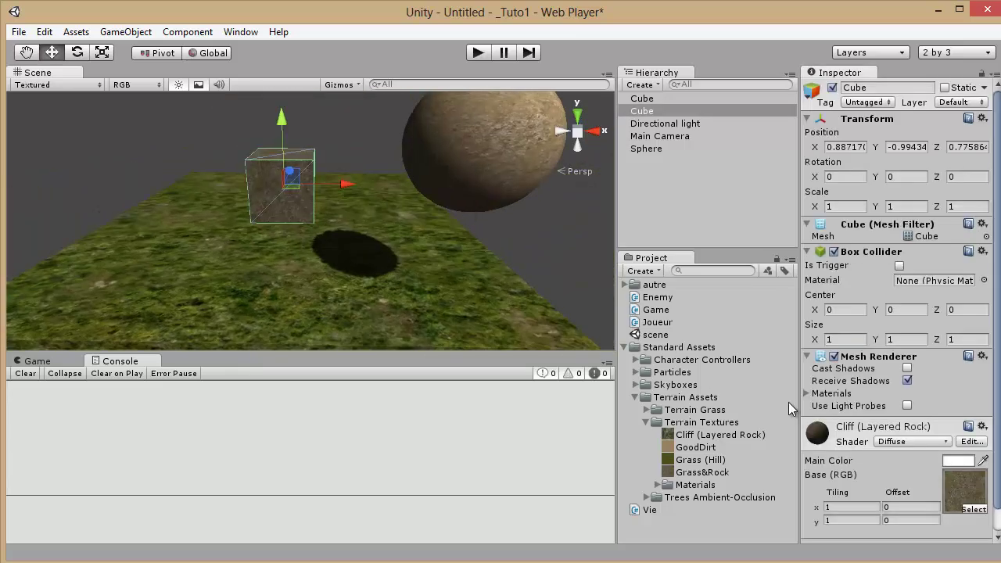
{"action": "scroll", "coordinate": [888, 422], "scroll_direction": "down", "scroll_amount": 1}
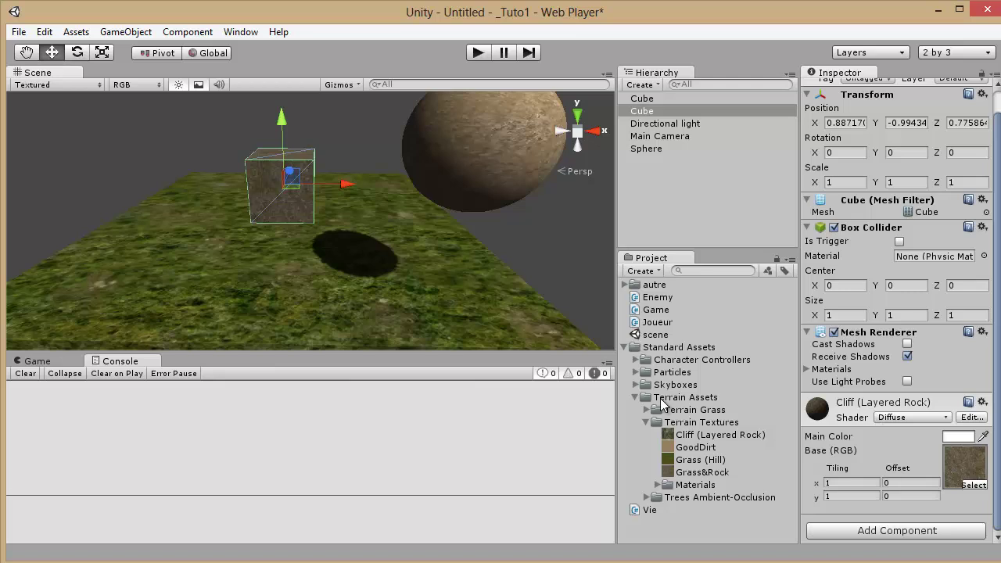
{"action": "scroll", "coordinate": [439, 252], "scroll_direction": "down", "scroll_amount": 3}
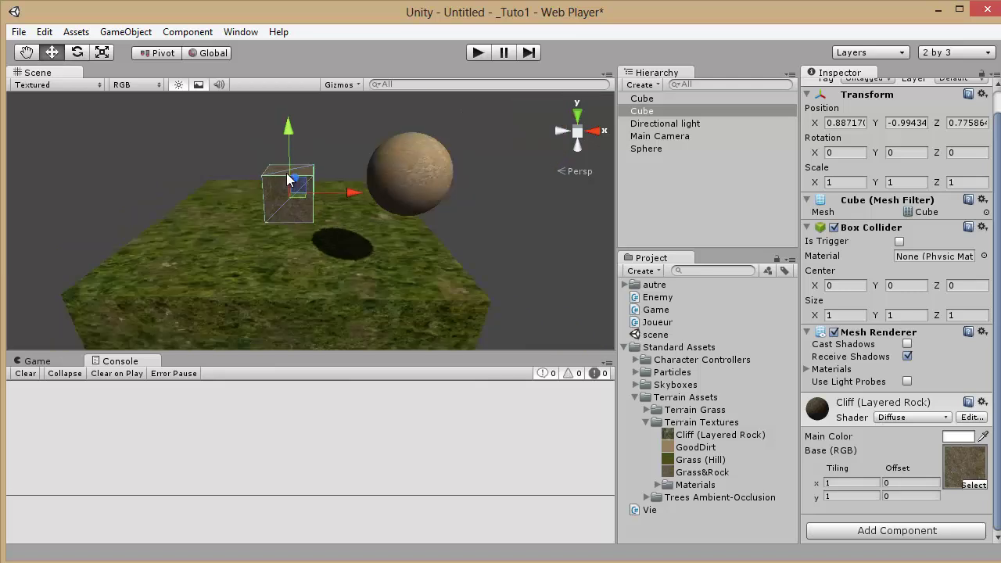
{"action": "key", "text": "ctrl+d"}
{"action": "left_click_drag", "start_coordinate": [350, 194], "coordinate": [262, 193]}
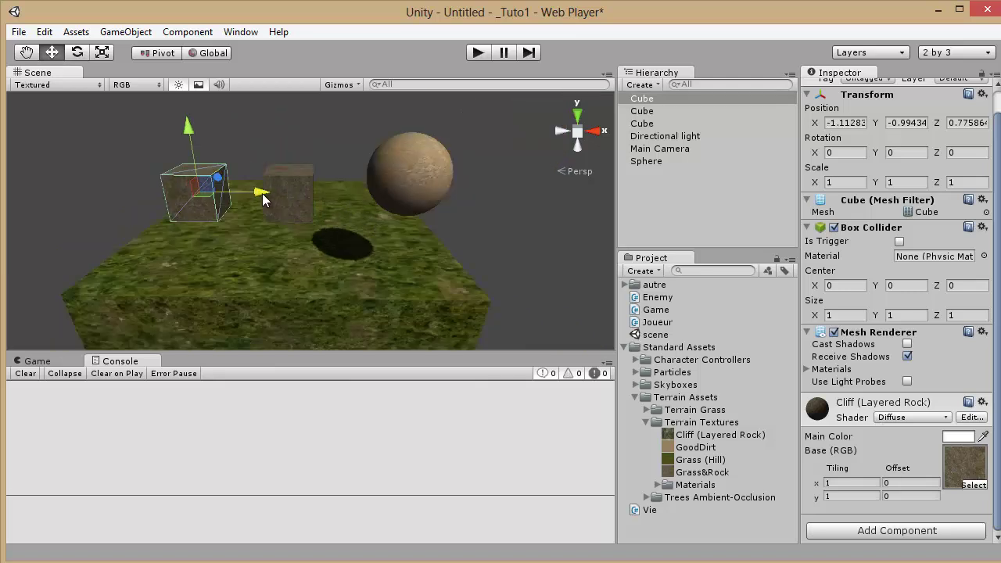
Look at the two small cubes up close and apply the Cliff (Layered Rock) texture to the original one.
{"action": "left_click_drag", "start_coordinate": [231, 244], "coordinate": [344, 211], "text": "alt"}
{"action": "left_click", "coordinate": [328, 153]}
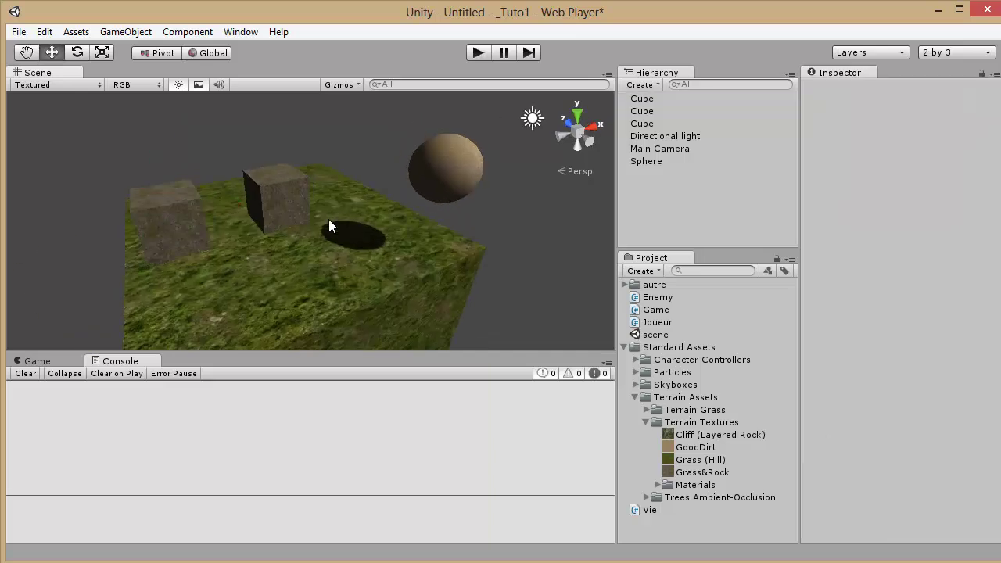
{"action": "left_click", "coordinate": [246, 216]}
{"action": "left_click", "coordinate": [190, 221]}
{"action": "right_click_drag", "start_coordinate": [300, 206], "coordinate": [151, 200]}
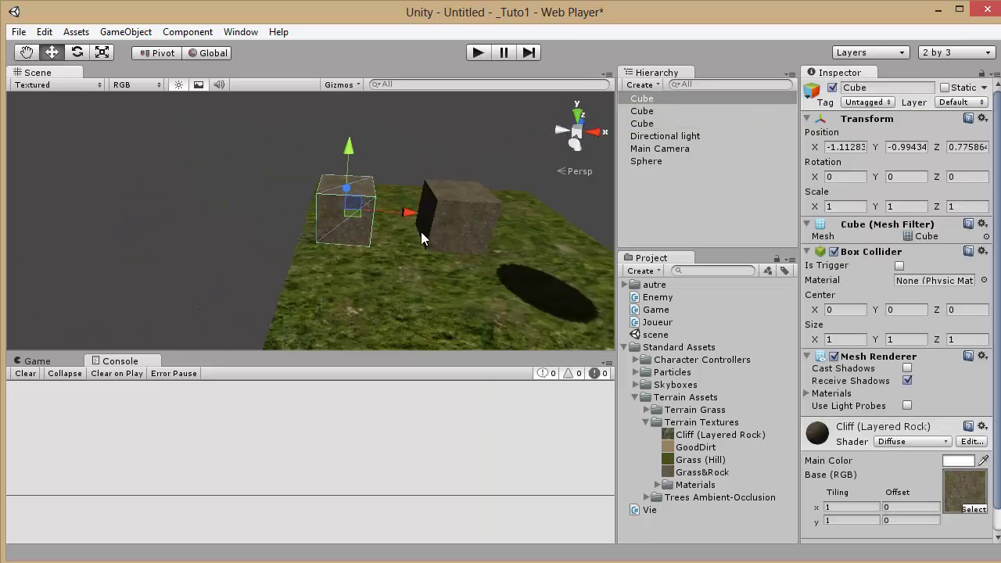
{"action": "scroll", "coordinate": [414, 235], "scroll_direction": "up", "scroll_amount": 7}
{"action": "left_click_drag", "start_coordinate": [514, 242], "coordinate": [339, 235], "text": "alt"}
{"action": "scroll", "coordinate": [396, 244], "scroll_direction": "down", "scroll_amount": 3}
{"action": "scroll", "coordinate": [392, 244], "scroll_direction": "down", "scroll_amount": 2}
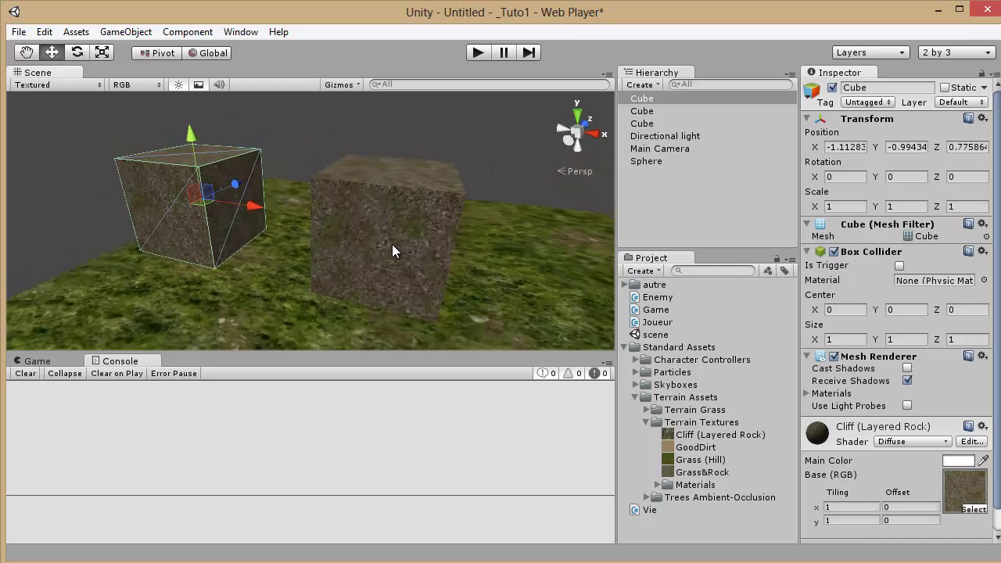
{"action": "left_click", "coordinate": [399, 239]}
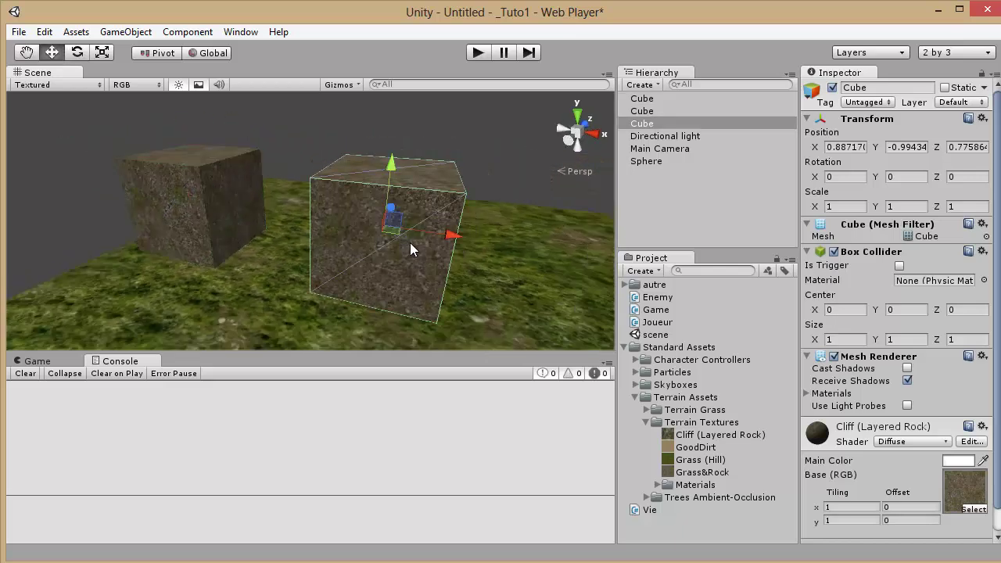
{"action": "left_click_drag", "start_coordinate": [695, 438], "coordinate": [416, 299]}
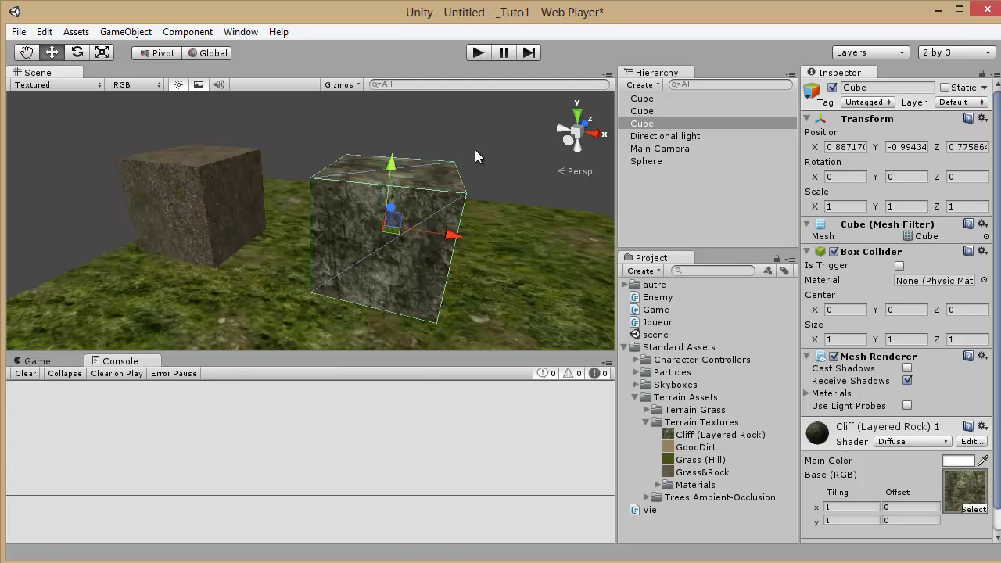
Compare the materials of the two small cubes, collapsing and re-expanding the original cube's material settings.
{"action": "left_click", "coordinate": [240, 201]}
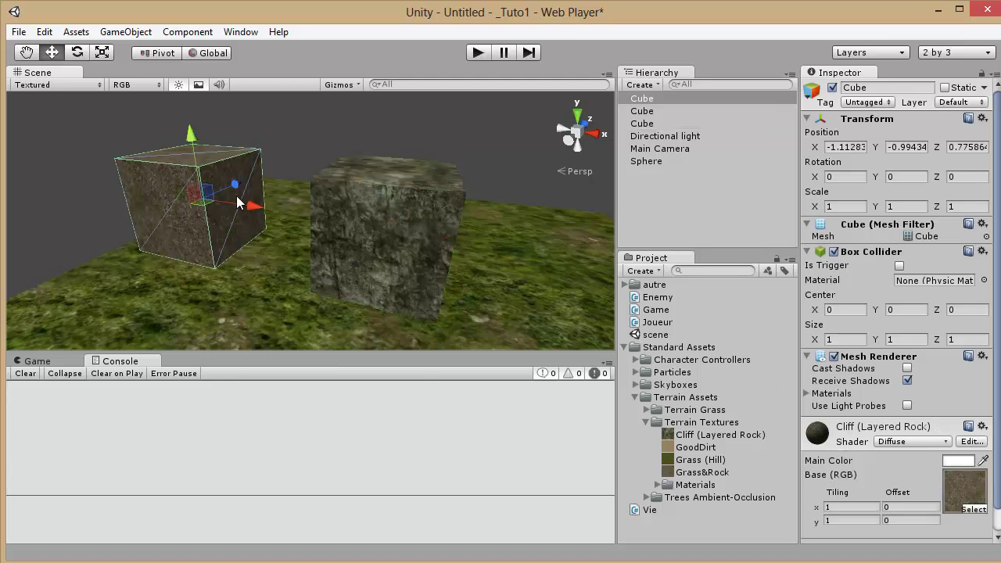
{"action": "left_click", "coordinate": [407, 233]}
{"action": "left_click", "coordinate": [241, 202]}
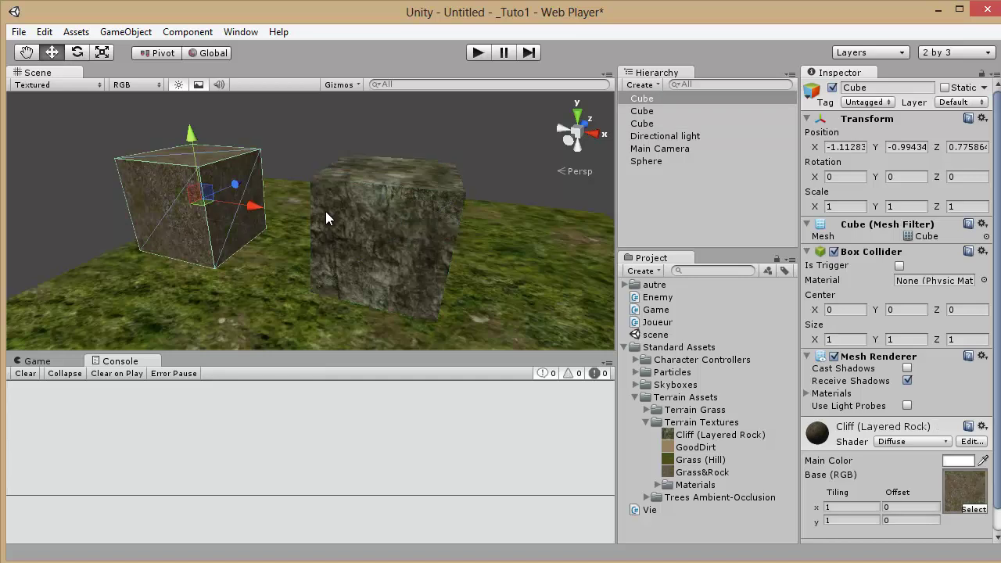
{"action": "left_click", "coordinate": [401, 225]}
{"action": "left_click", "coordinate": [215, 209]}
{"action": "left_click", "coordinate": [429, 248]}
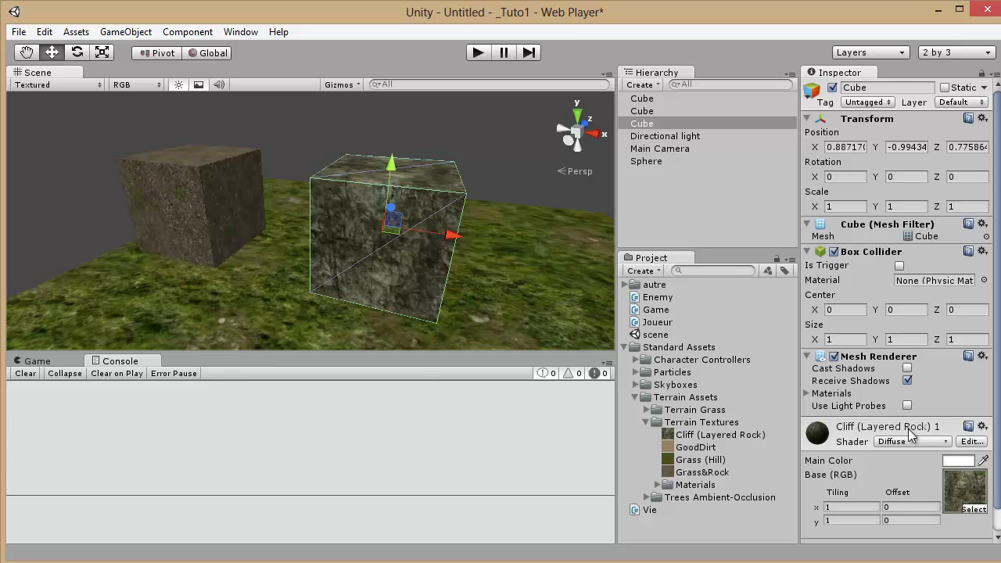
{"action": "left_click", "coordinate": [851, 435]}
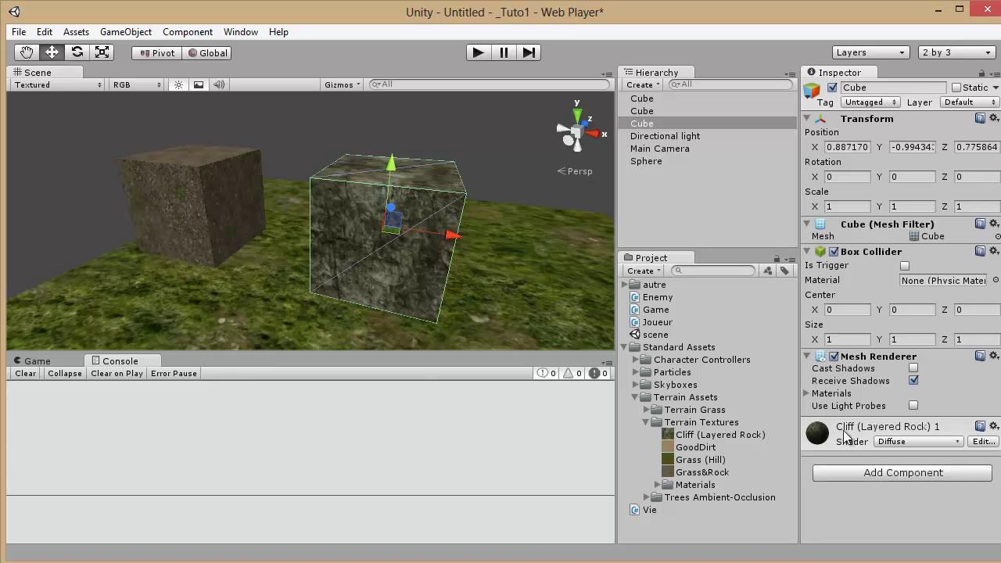
{"action": "left_click", "coordinate": [852, 437]}
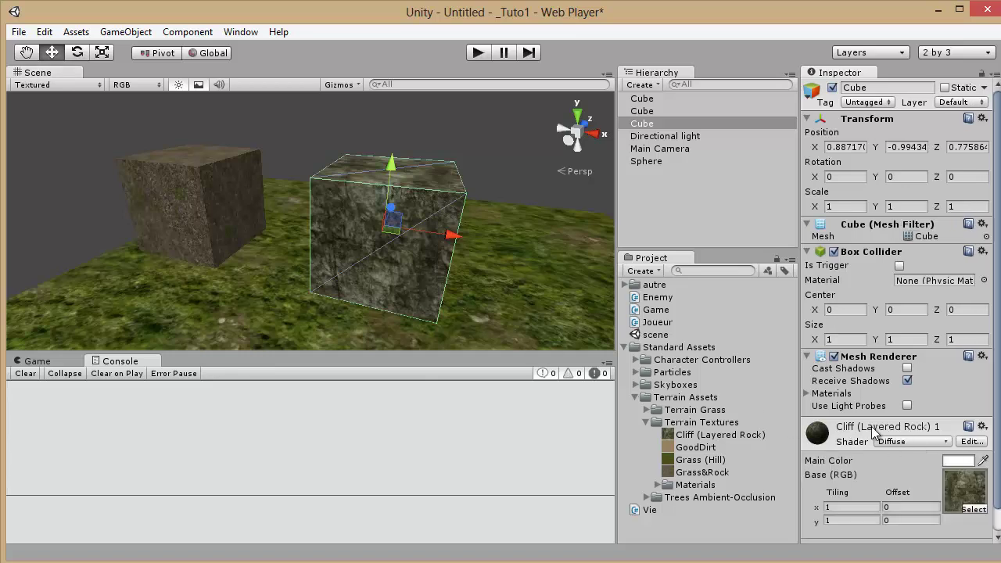
Inspect the Cliff (Layered Rock), Cliff (Layered Rock) 1, GoodDirt and Grass (Hill) materials in the Terrain Textures Materials folder.
{"action": "left_click", "coordinate": [230, 235]}
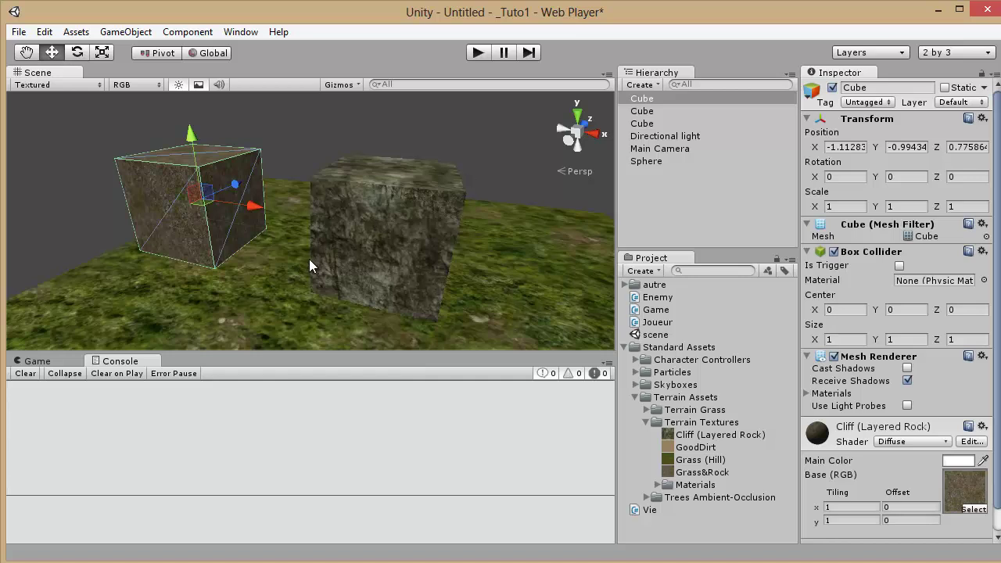
{"action": "left_click", "coordinate": [655, 485]}
{"action": "left_click", "coordinate": [778, 476]}
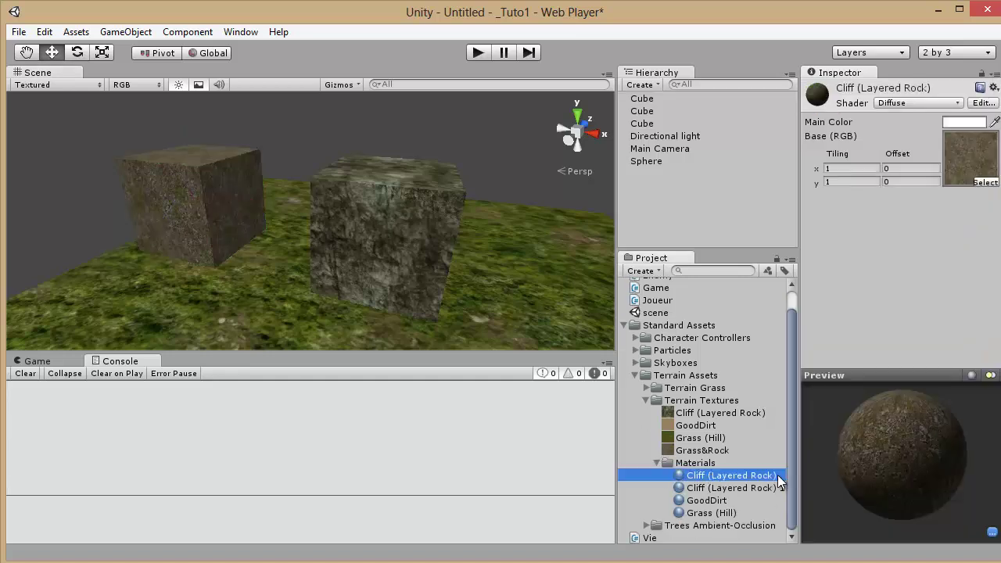
{"action": "left_click", "coordinate": [716, 489]}
{"action": "left_click", "coordinate": [696, 501]}
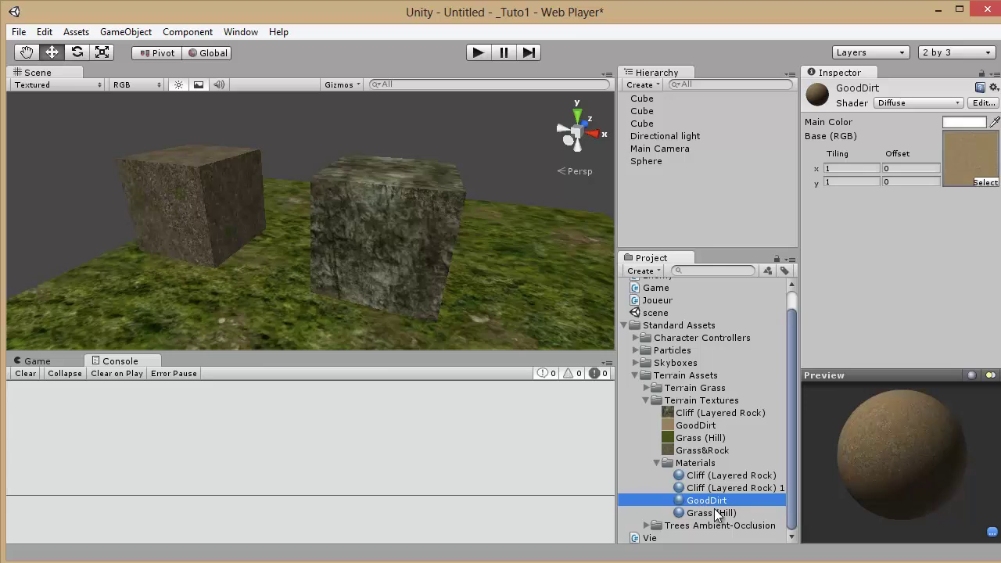
{"action": "left_click", "coordinate": [714, 512]}
{"action": "left_click", "coordinate": [423, 162]}
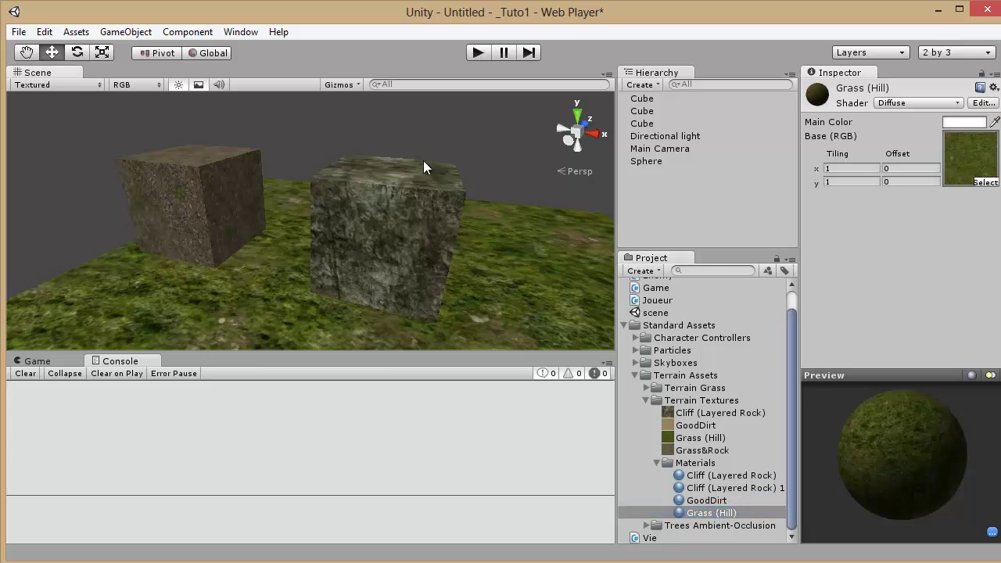
Apply the Cliff (Layered Rock) 1 material to the copied small cube.
{"action": "left_click", "coordinate": [205, 208]}
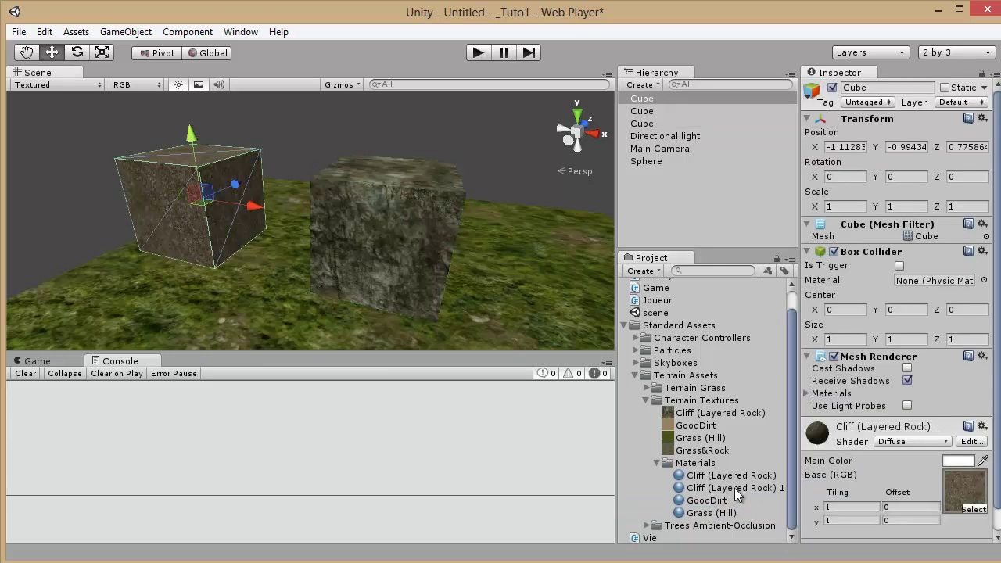
{"action": "left_click_drag", "start_coordinate": [736, 488], "coordinate": [208, 239]}
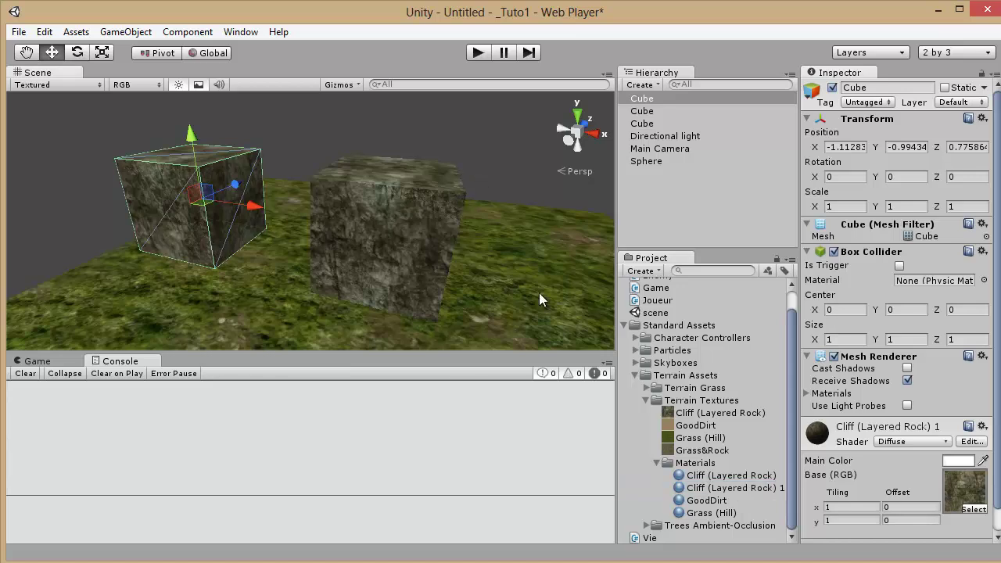
{"action": "left_click", "coordinate": [510, 303]}
Set the Base (RGB) texture of the original small cube's material to Grass&Rock, and restore it to Cliff (Layered Rock).
{"action": "left_click", "coordinate": [404, 246]}
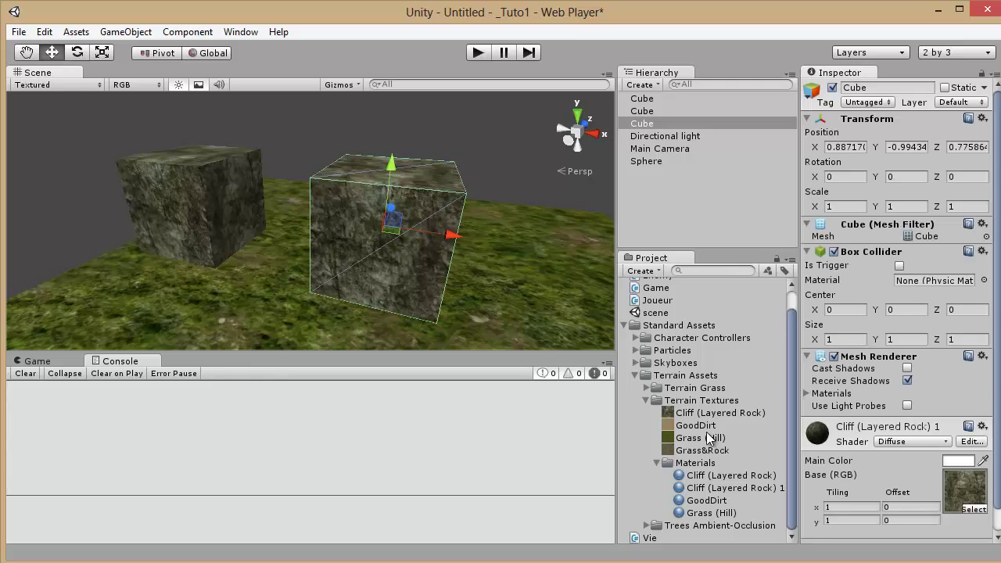
{"action": "left_click_drag", "start_coordinate": [689, 451], "coordinate": [961, 492]}
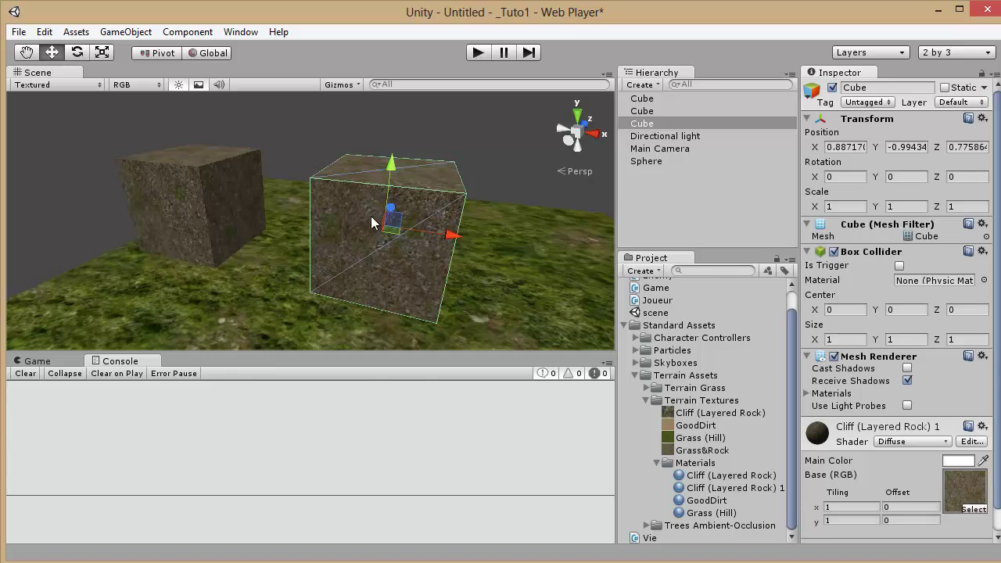
{"action": "left_click_drag", "start_coordinate": [704, 413], "coordinate": [973, 505]}
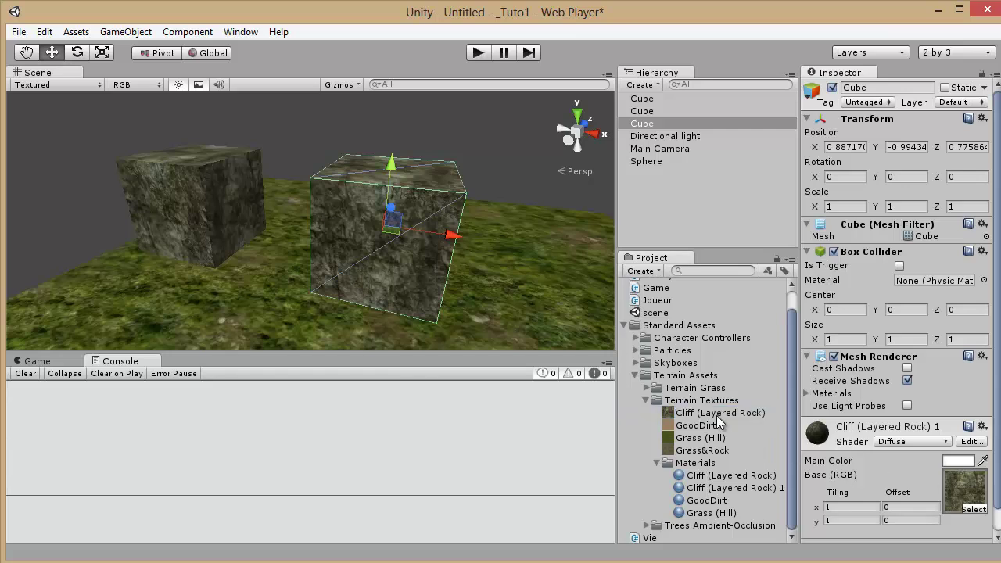
Try GoodDirt and Cliff (Layered Rock) textures directly on the original small cube, and replace the new Cliff material's Base (RGB) texture with GoodDirt.
{"action": "left_click_drag", "start_coordinate": [677, 429], "coordinate": [412, 321]}
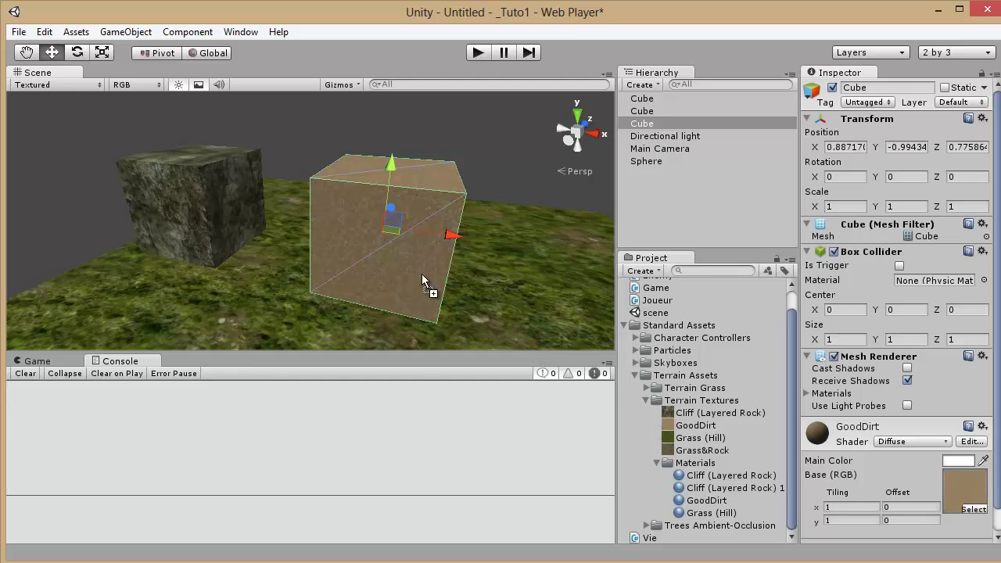
{"action": "left_click_drag", "start_coordinate": [405, 264], "coordinate": [352, 227]}
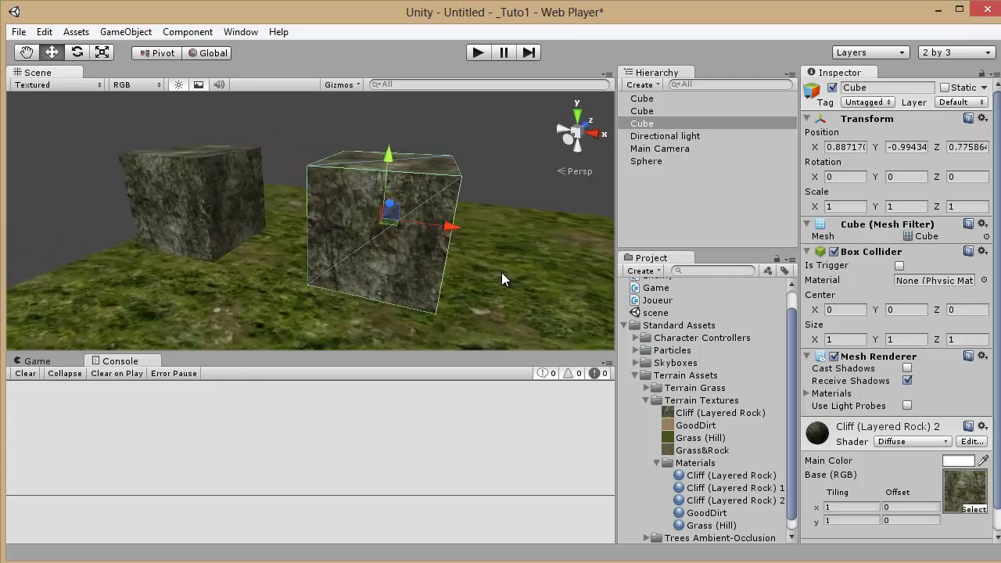
{"action": "left_click_drag", "start_coordinate": [692, 427], "coordinate": [957, 500]}
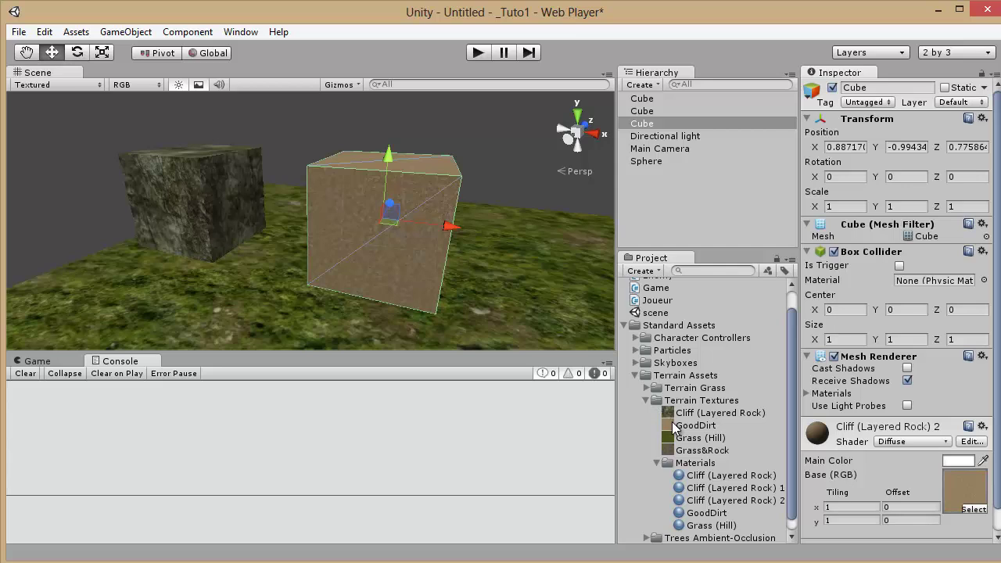
Apply the Grass&Rock texture directly to the original small cube in the scene and reselect the cube to show its material.
{"action": "left_click_drag", "start_coordinate": [683, 451], "coordinate": [432, 270]}
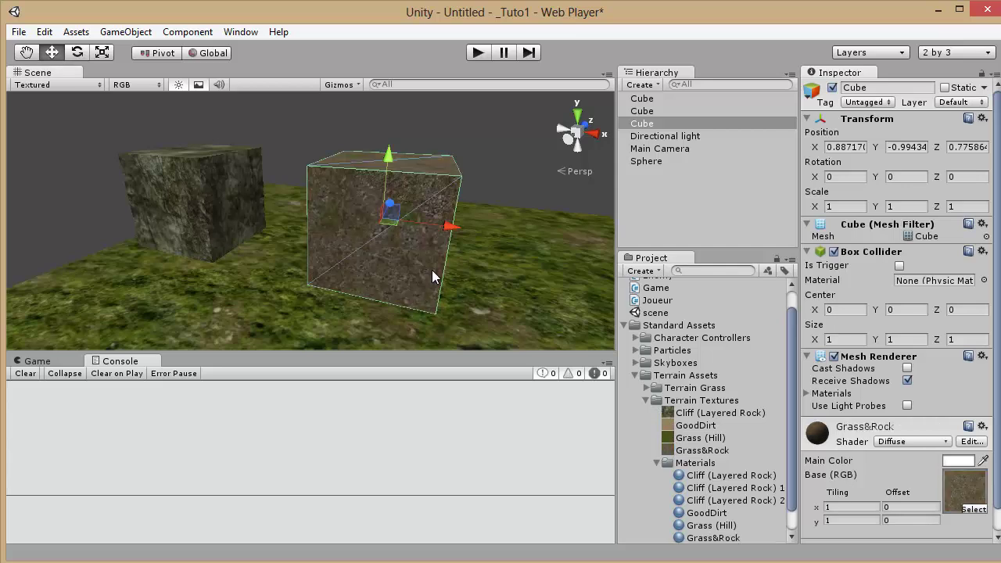
{"action": "scroll", "coordinate": [866, 442], "scroll_direction": "down", "scroll_amount": 1}
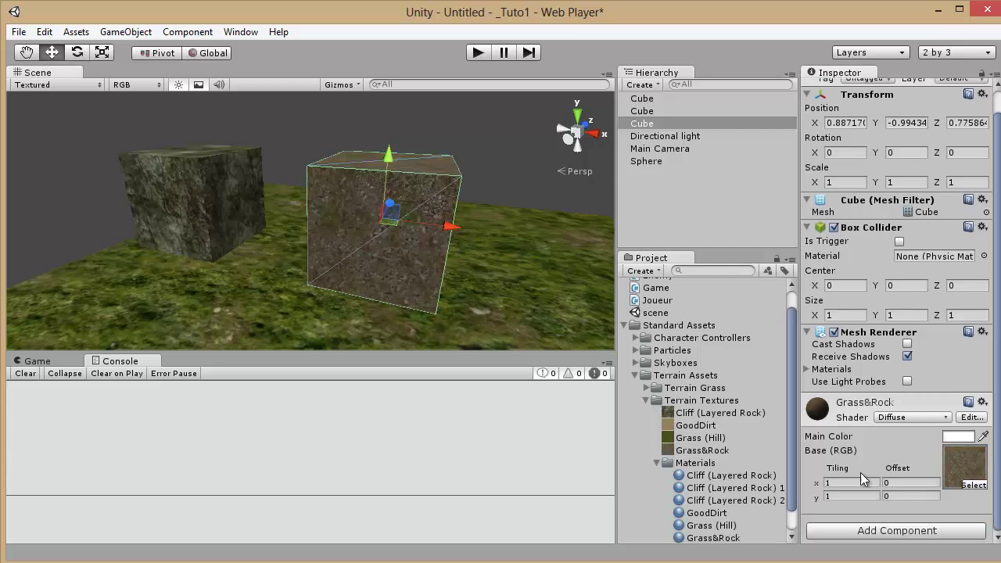
{"action": "left_click", "coordinate": [604, 180]}
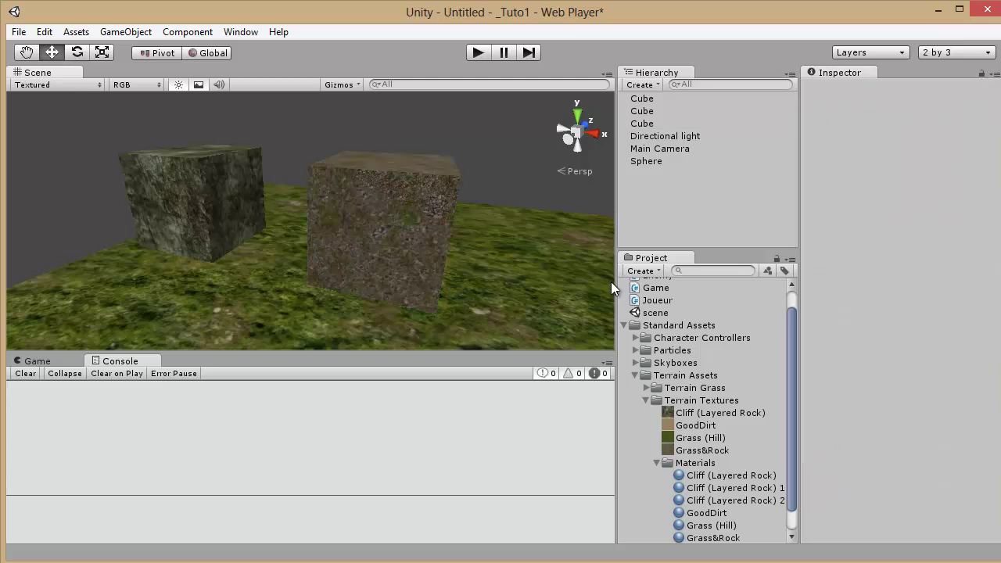
{"action": "left_click", "coordinate": [439, 206]}
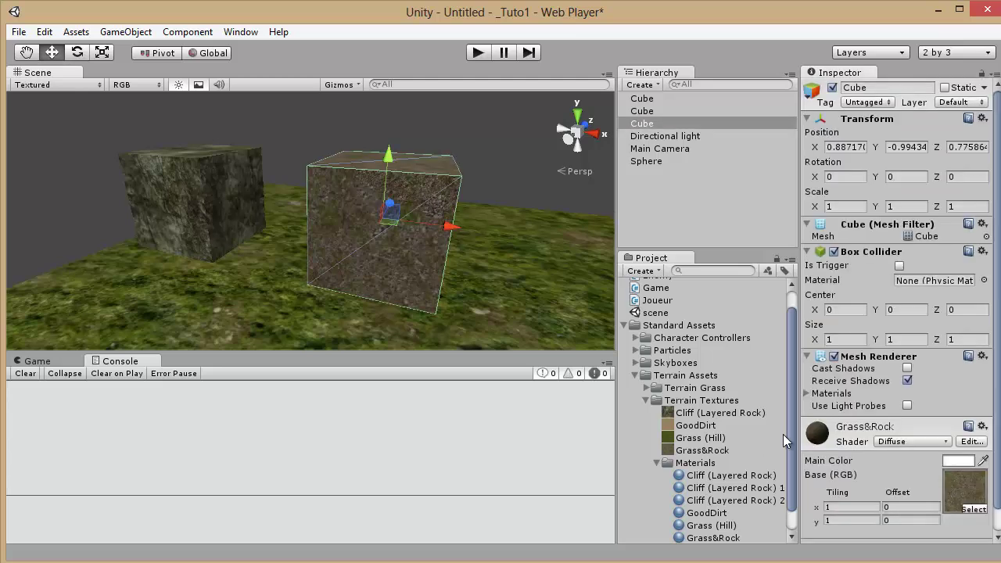
Set the Grass&Rock material's tiling to 5 on both X and Y and examine the texture up close.
{"action": "left_click", "coordinate": [840, 509]}
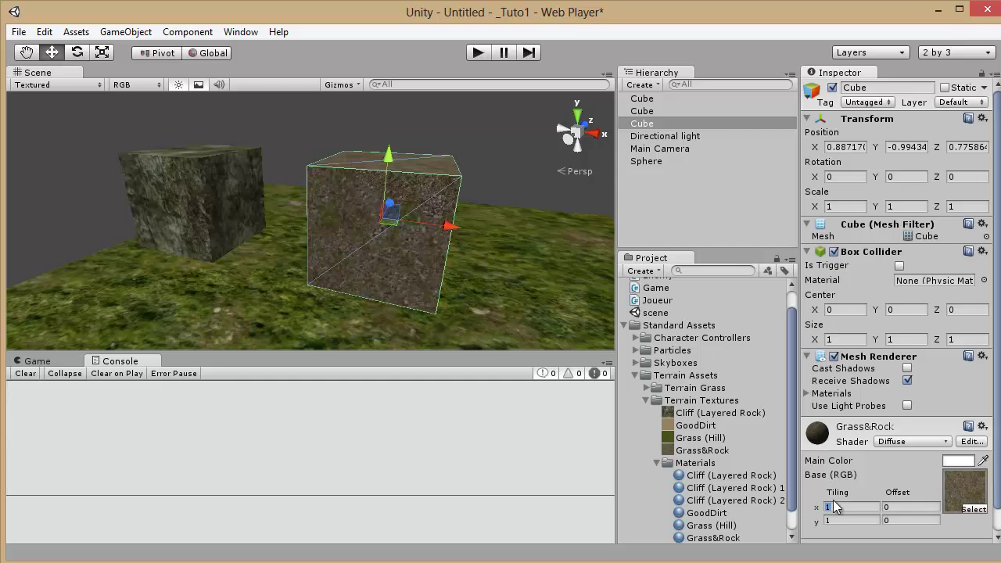
{"action": "scroll", "coordinate": [521, 290], "scroll_direction": "up", "scroll_amount": 3}
{"action": "middle_click_drag", "start_coordinate": [517, 280], "coordinate": [401, 218]}
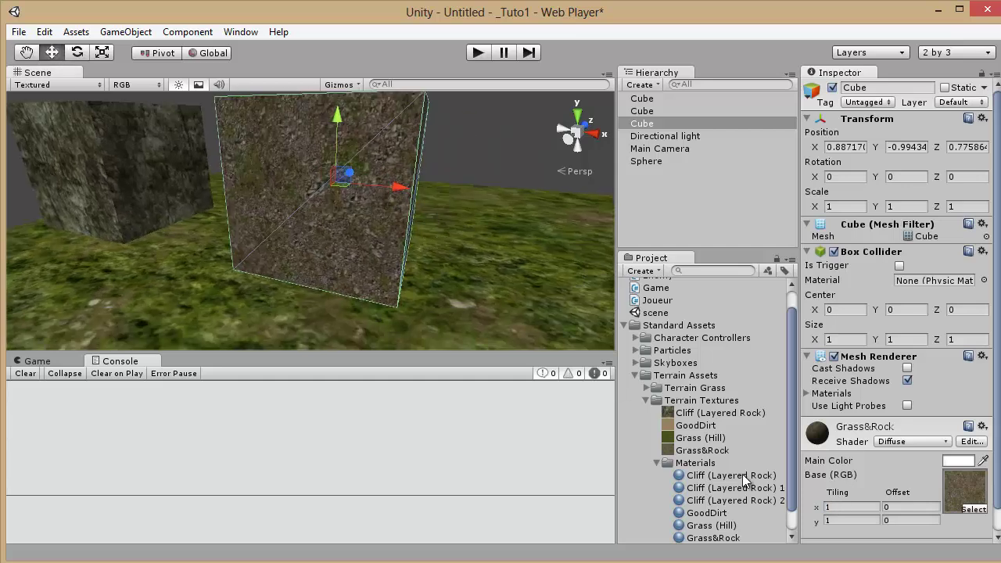
{"action": "left_click", "coordinate": [845, 507]}
{"action": "type", "text": "5"}
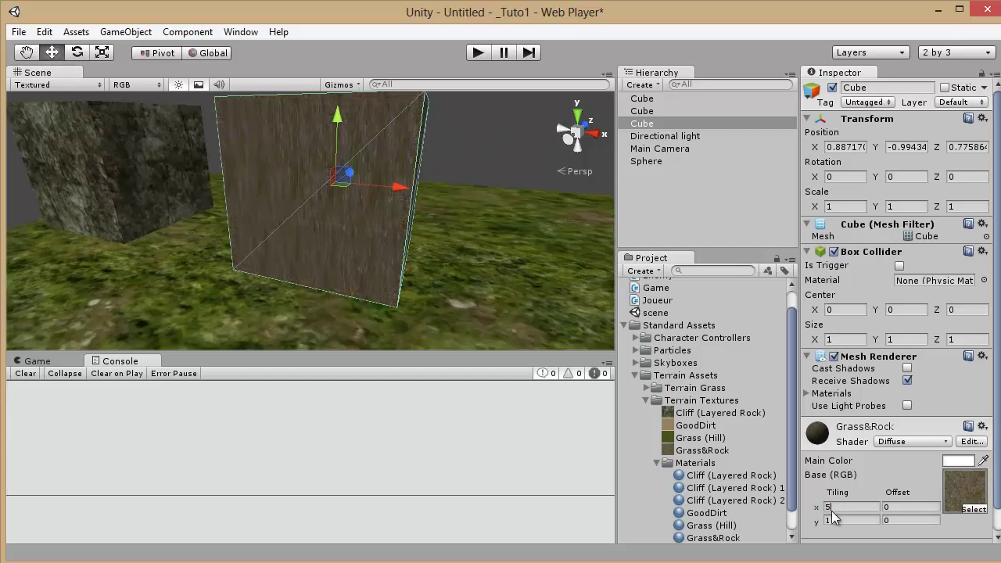
{"action": "type", "text": "5"}
{"action": "scroll", "coordinate": [371, 209], "scroll_direction": "up", "scroll_amount": 10}
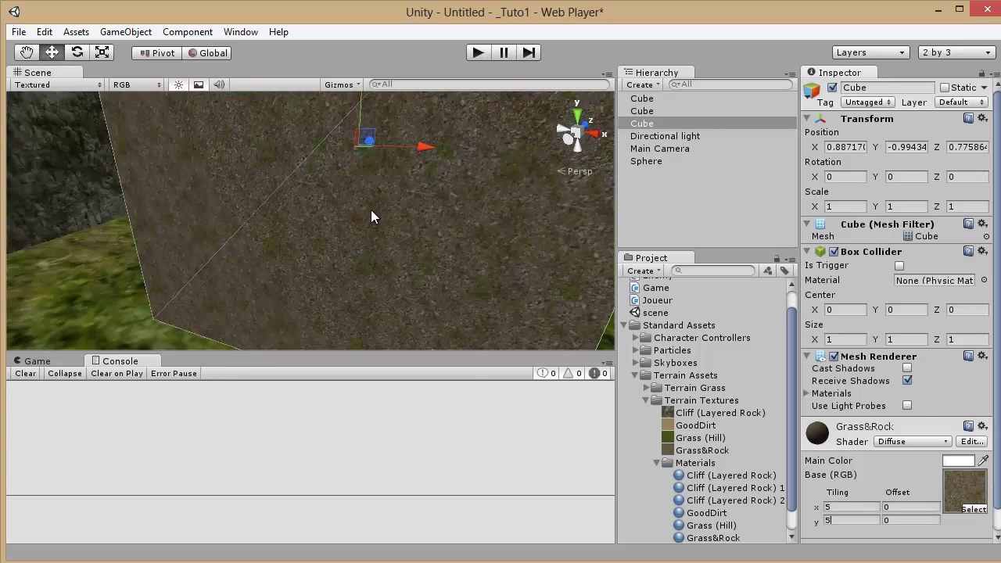
{"action": "scroll", "coordinate": [371, 200], "scroll_direction": "down", "scroll_amount": 5}
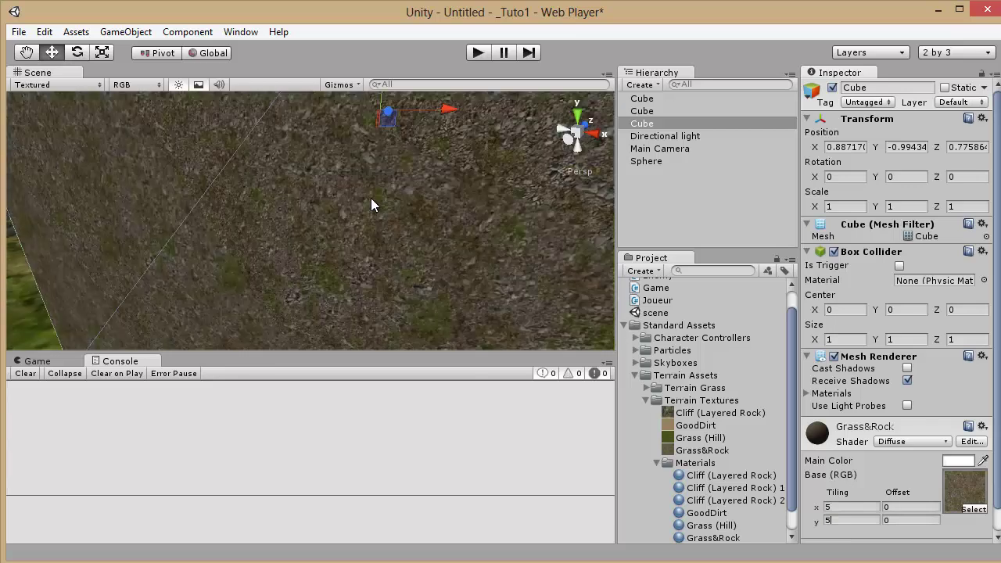
{"action": "scroll", "coordinate": [371, 199], "scroll_direction": "down", "scroll_amount": 5}
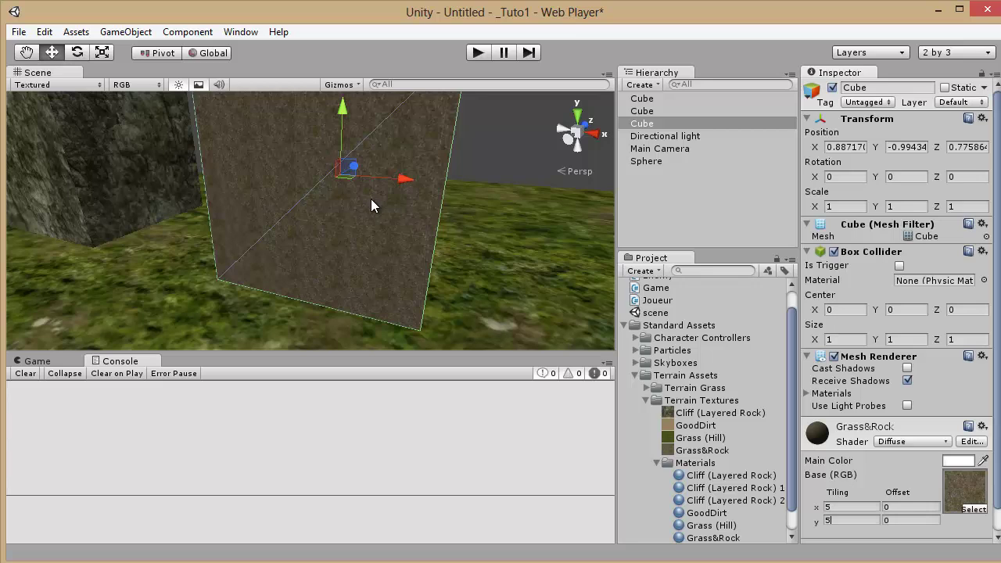
{"action": "middle_click_drag", "start_coordinate": [371, 202], "coordinate": [371, 206]}
Reset the Grass&Rock material's tiling to 1 on both X and Y and deselect the cube.
{"action": "left_click", "coordinate": [843, 505]}
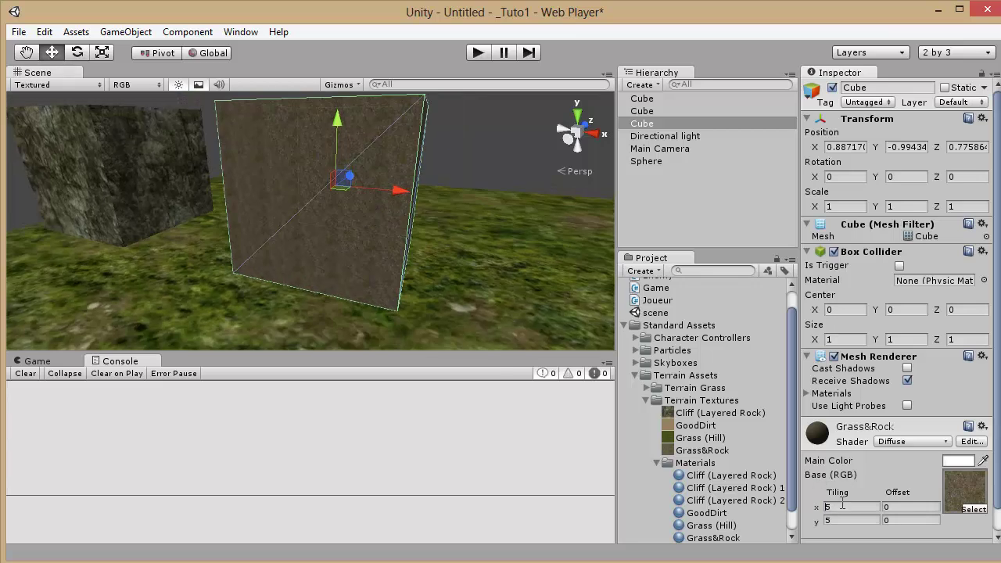
{"action": "type", "text": "11"}
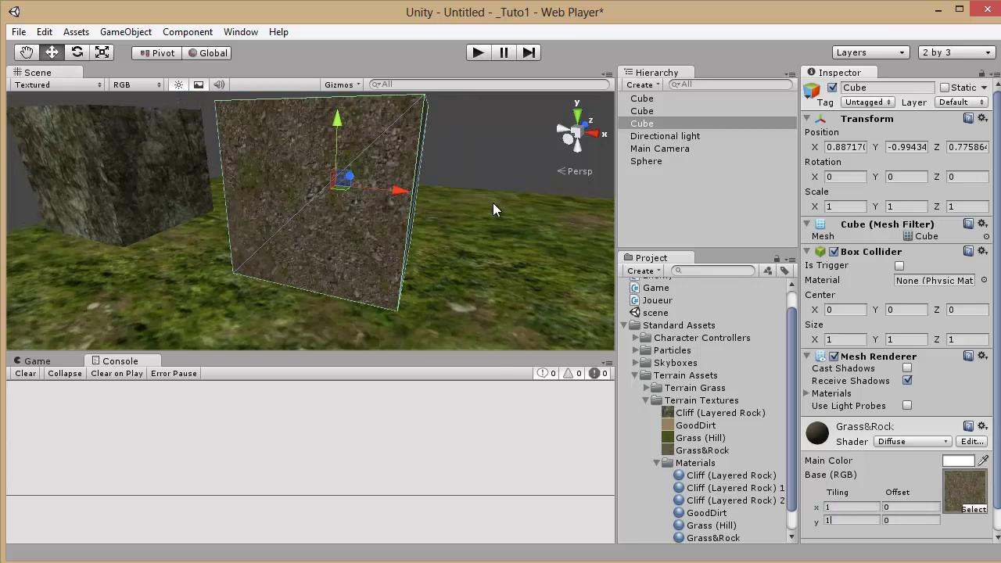
{"action": "left_click", "coordinate": [501, 182]}
Examine the two small cubes and the ground cube from several angles, ending with the original small cube selected.
{"action": "left_click_drag", "start_coordinate": [501, 183], "coordinate": [464, 217], "text": "alt"}
{"action": "scroll", "coordinate": [463, 216], "scroll_direction": "down", "scroll_amount": 3}
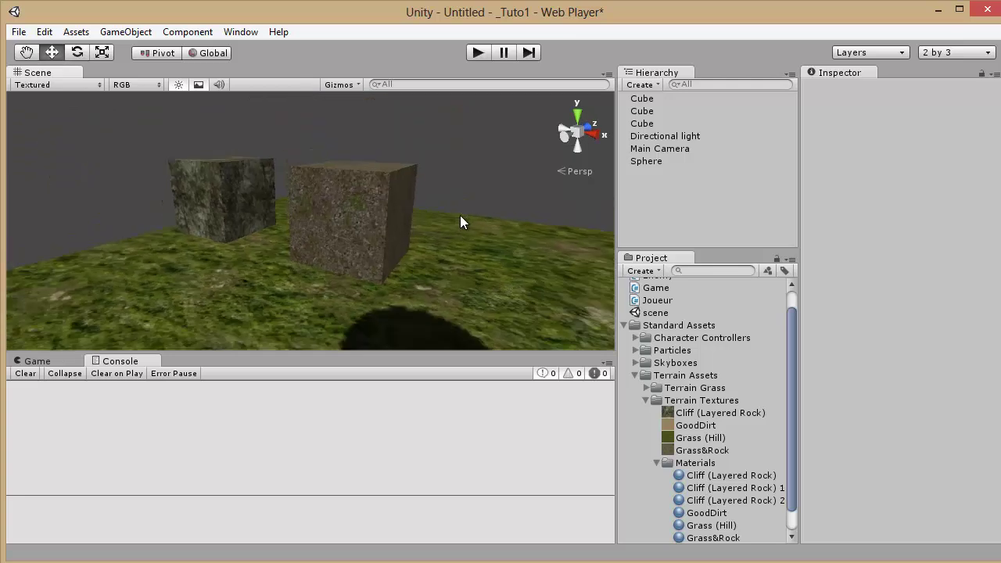
{"action": "scroll", "coordinate": [438, 211], "scroll_direction": "up", "scroll_amount": 2}
{"action": "left_click", "coordinate": [412, 205]}
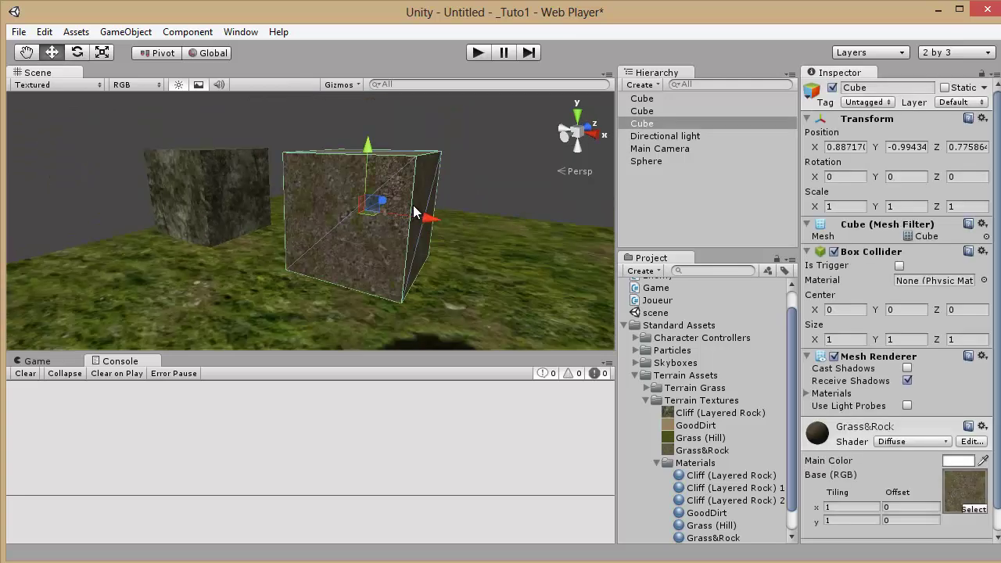
{"action": "mouse_move", "coordinate": [445, 197]}
{"action": "left_mouse_down", "text": "alt"}
{"action": "mouse_move", "coordinate": [458, 212]}
{"action": "mouse_move", "coordinate": [443, 224]}
{"action": "mouse_move", "coordinate": [451, 233]}
{"action": "mouse_move", "coordinate": [486, 207]}
{"action": "mouse_move", "coordinate": [414, 196]}
{"action": "mouse_move", "coordinate": [456, 219]}
{"action": "mouse_move", "coordinate": [450, 209]}
{"action": "mouse_move", "coordinate": [461, 201]}
{"action": "left_mouse_up", "text": "alt"}
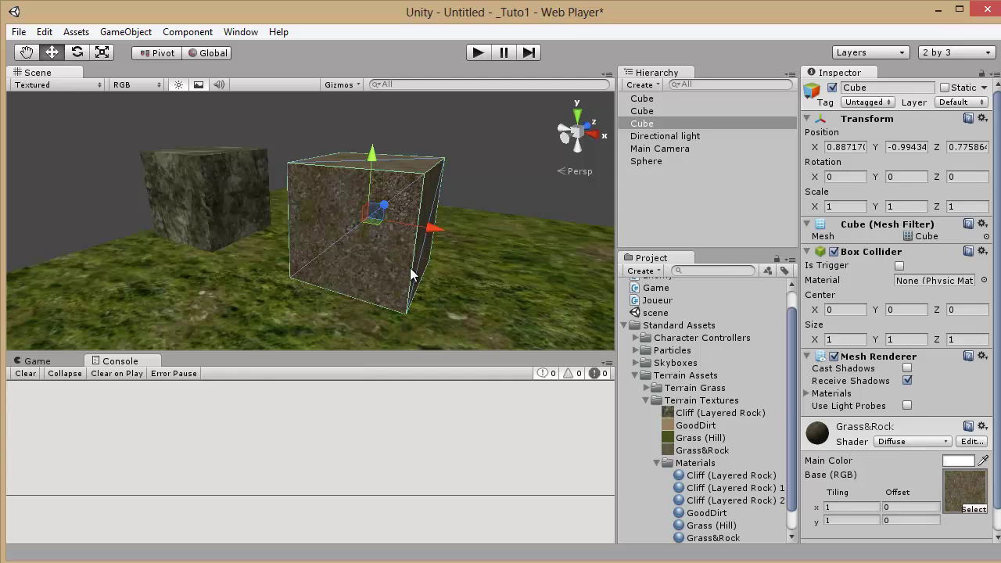
{"action": "key", "text": "alt"}
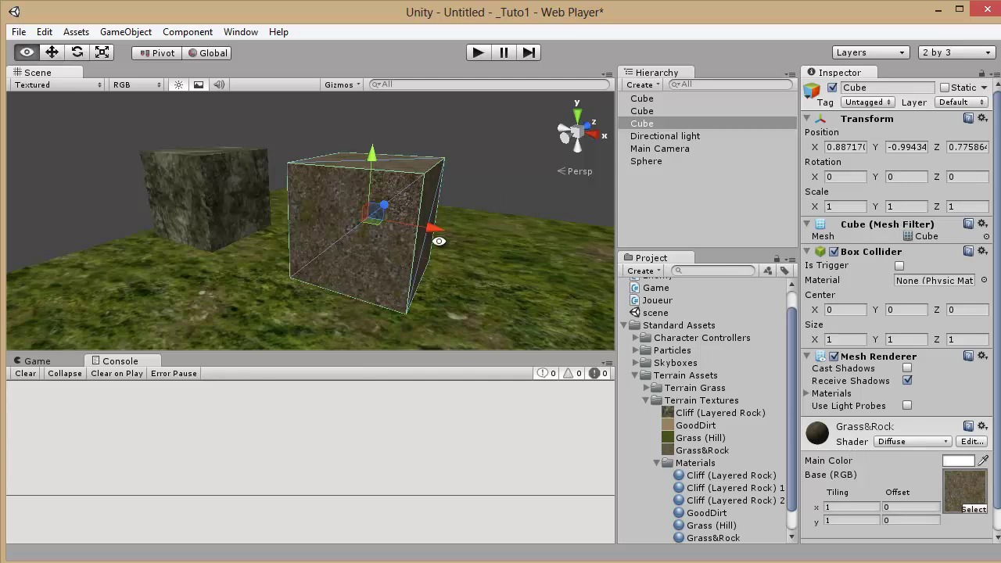
{"action": "left_click", "coordinate": [476, 214]}
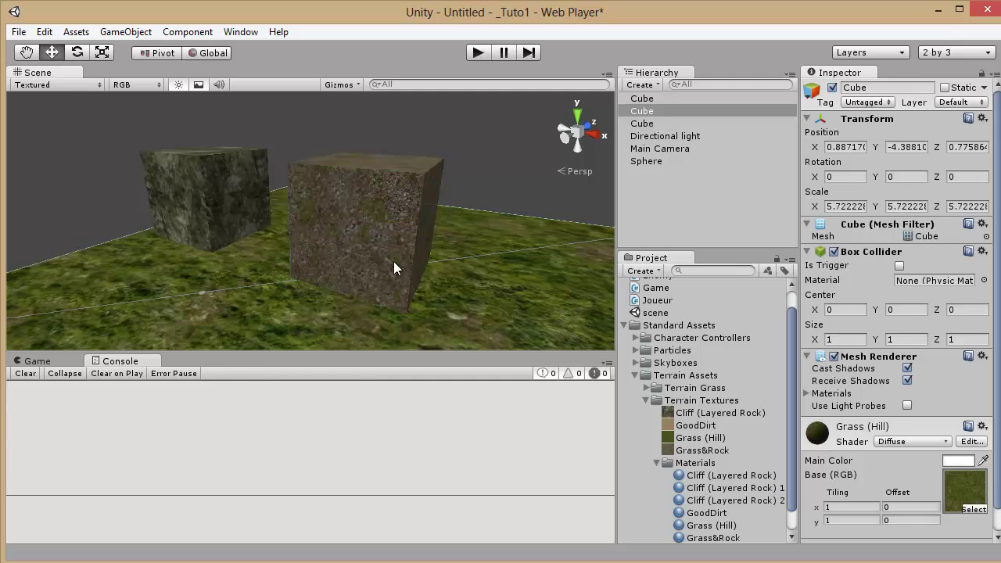
{"action": "left_click", "coordinate": [418, 212]}
{"action": "left_click_drag", "start_coordinate": [431, 253], "coordinate": [590, 272], "text": "alt"}
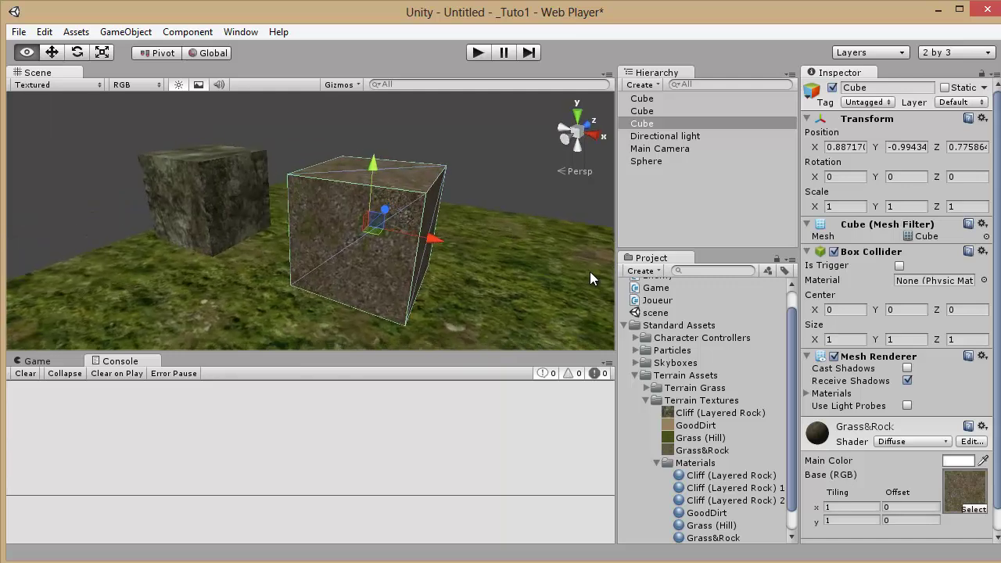
Change the Grass&Rock material's shader to Specular and slightly lower its Shininess.
{"action": "left_click", "coordinate": [948, 442]}
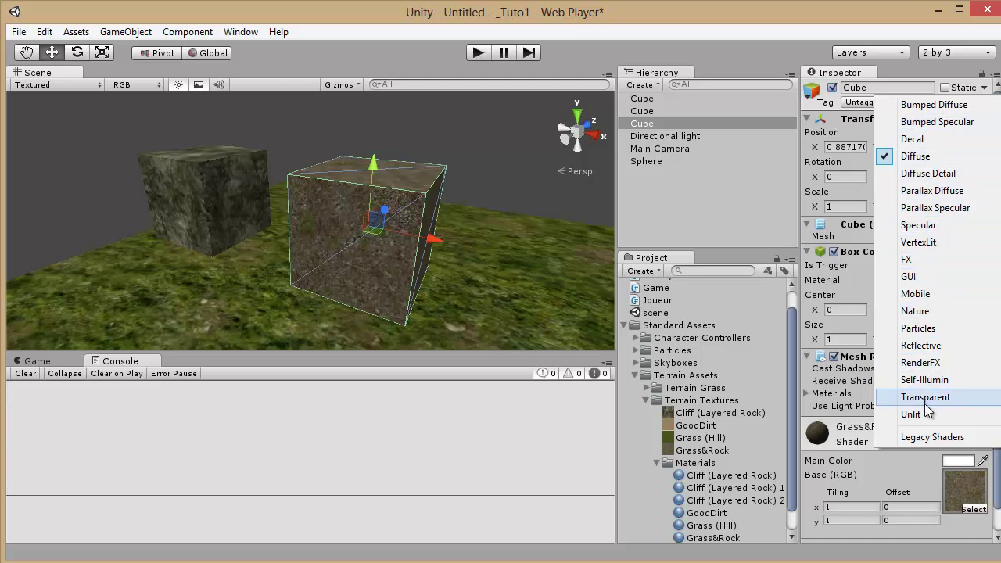
{"action": "left_click", "coordinate": [919, 226]}
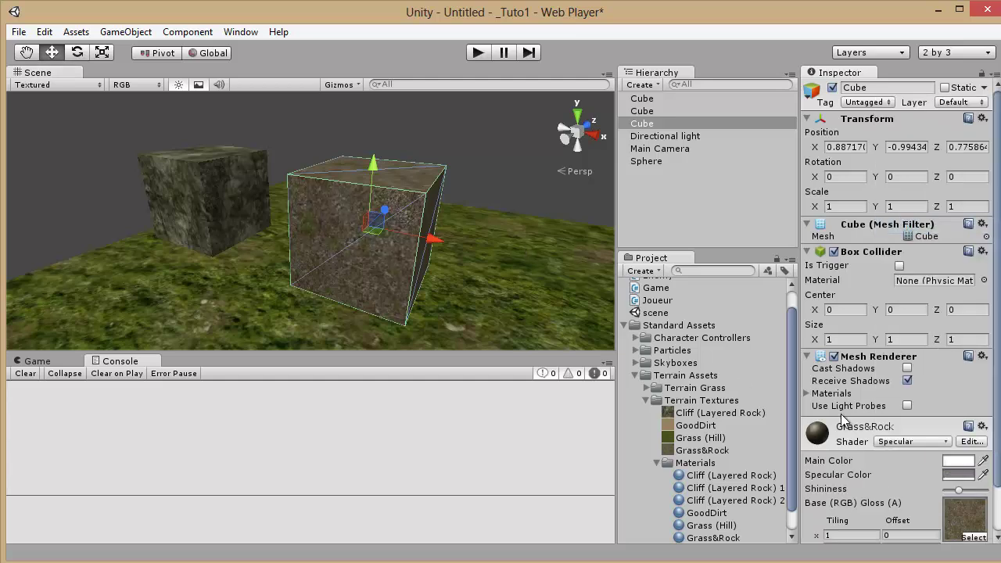
{"action": "mouse_move", "coordinate": [970, 491]}
{"action": "left_mouse_down"}
{"action": "mouse_move", "coordinate": [987, 491]}
{"action": "mouse_move", "coordinate": [948, 489]}
{"action": "mouse_move", "coordinate": [969, 489]}
{"action": "mouse_move", "coordinate": [959, 489]}
{"action": "left_mouse_up"}
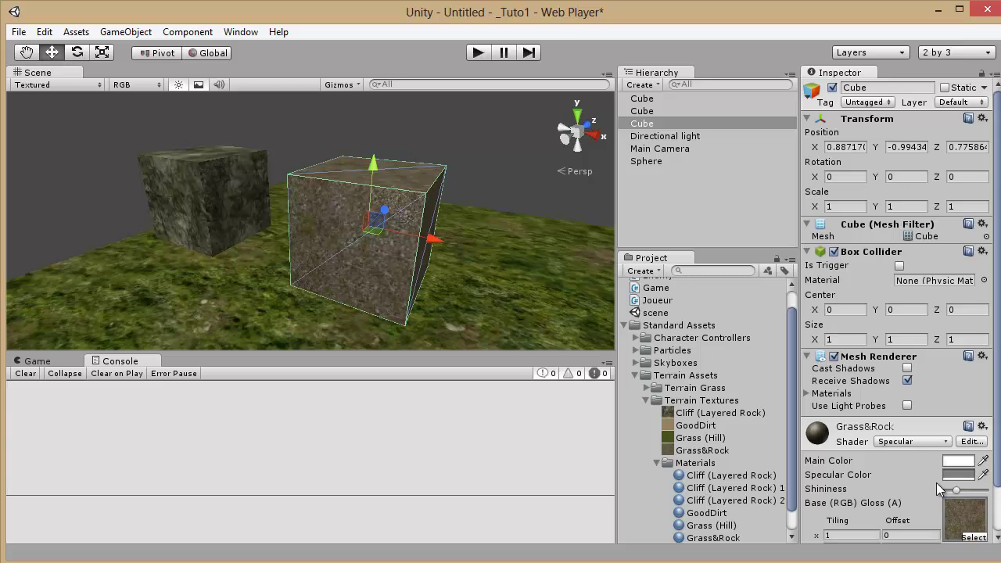
Set the Grass&Rock material's Specular Color to white (255, 255, 255) and check the highlights on the small cube.
{"action": "left_click", "coordinate": [958, 475]}
{"action": "left_click", "coordinate": [360, 95]}
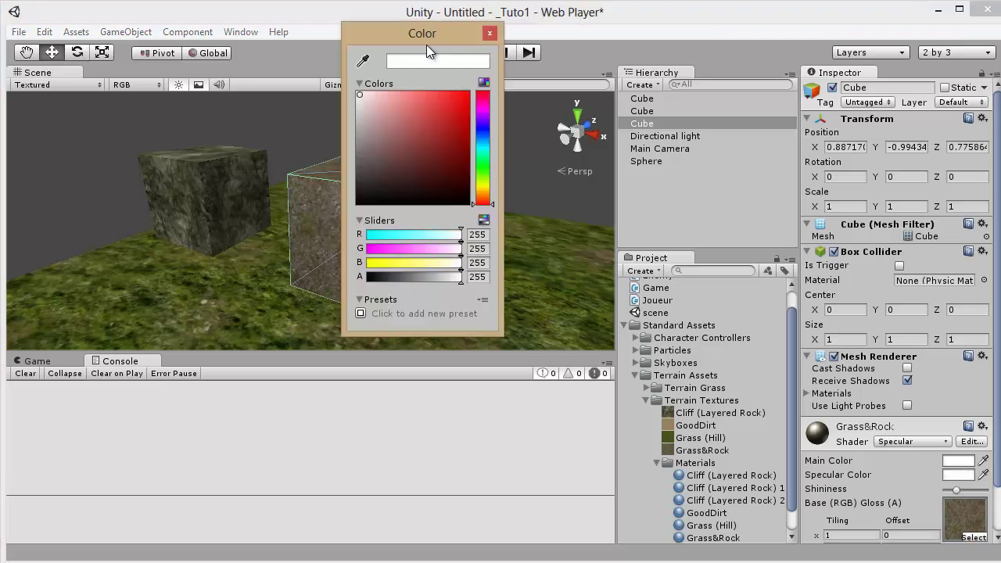
{"action": "left_click", "coordinate": [491, 32]}
{"action": "left_click_drag", "start_coordinate": [501, 184], "coordinate": [595, 118], "text": "alt"}
{"action": "left_click_drag", "start_coordinate": [669, 109], "coordinate": [528, 141], "text": "alt"}
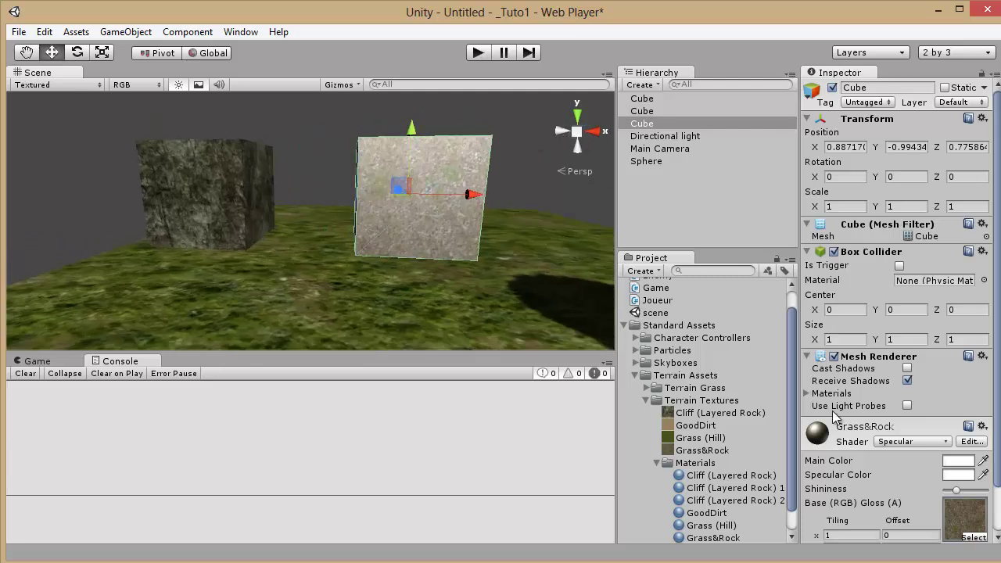
Change the Grass&Rock material's shader to Transparent/Diffuse, narrowing the editor window temporarily so that the shader submenus fit.
{"action": "left_click", "coordinate": [890, 443]}
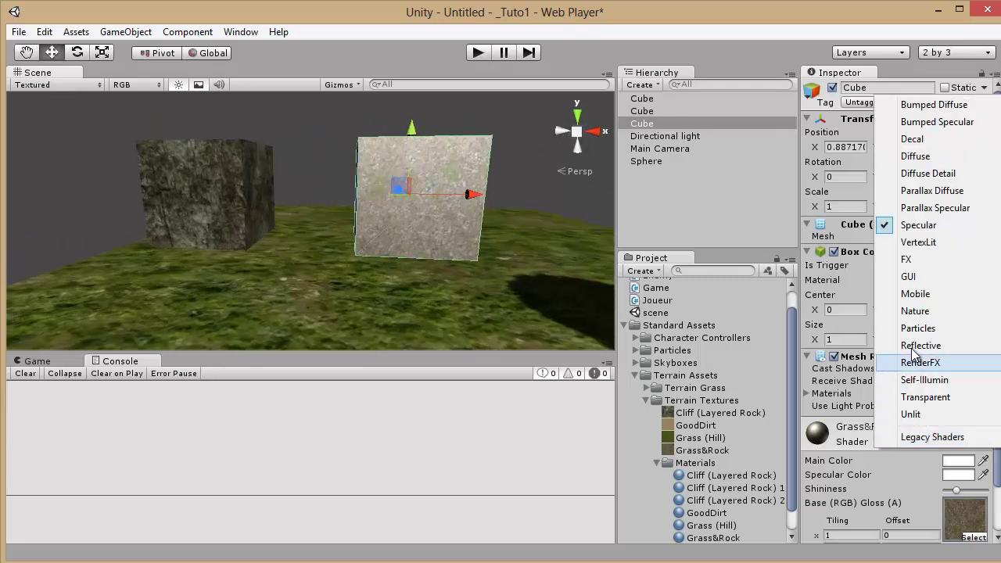
{"action": "key", "text": "Escape"}
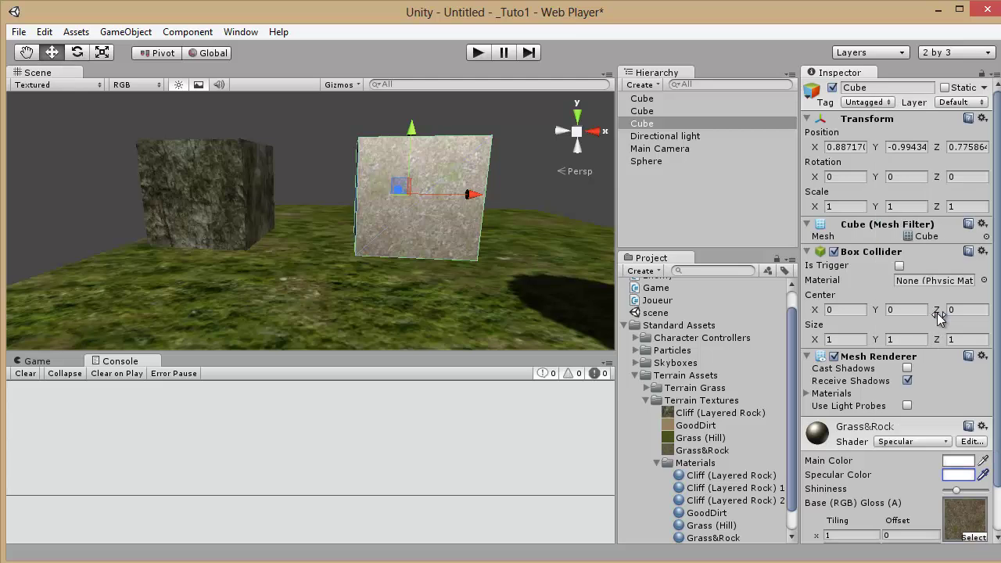
{"action": "left_click", "coordinate": [919, 443]}
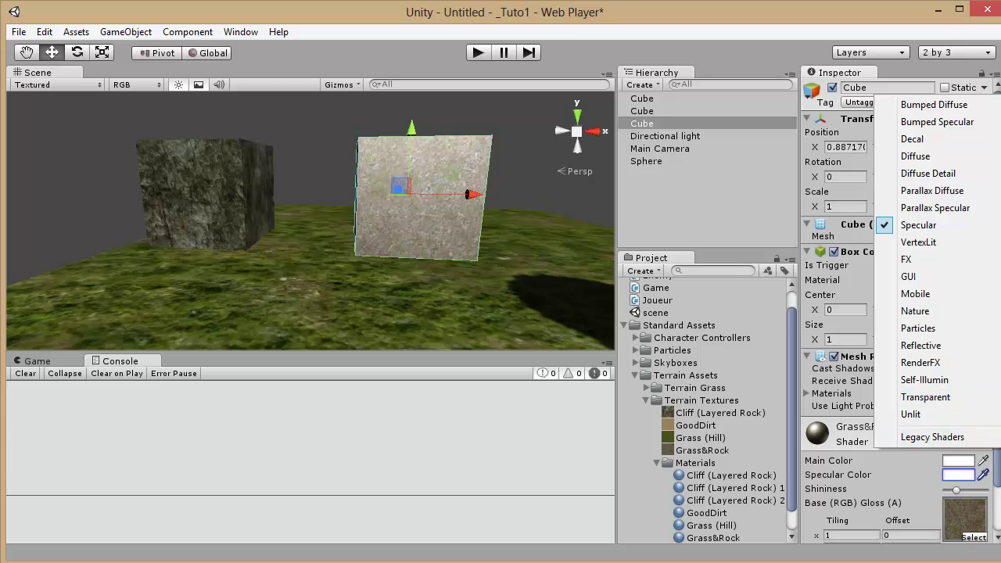
{"action": "key", "text": "Escape"}
{"action": "left_click_drag", "start_coordinate": [1000, 494], "coordinate": [829, 494]}
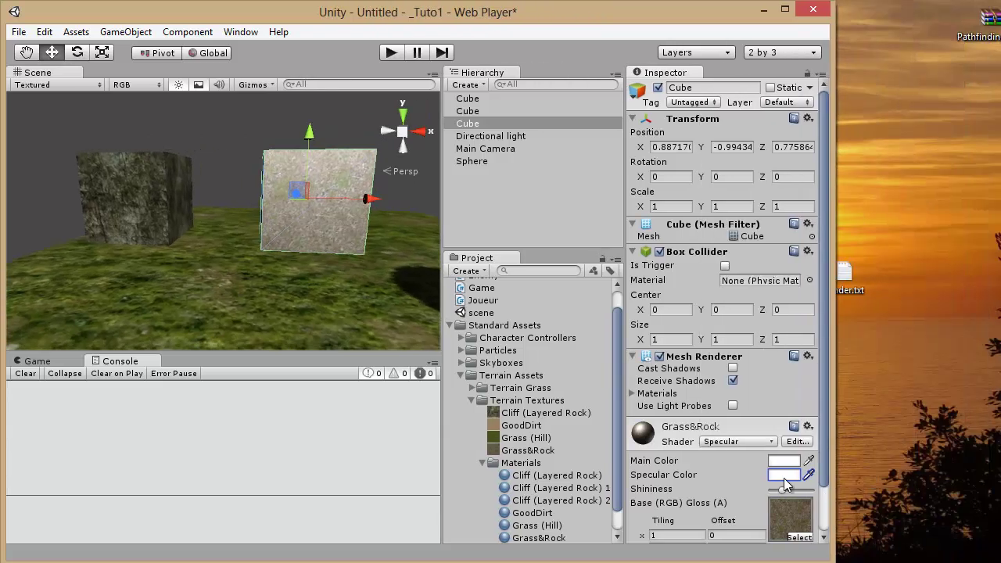
{"action": "left_click", "coordinate": [771, 443]}
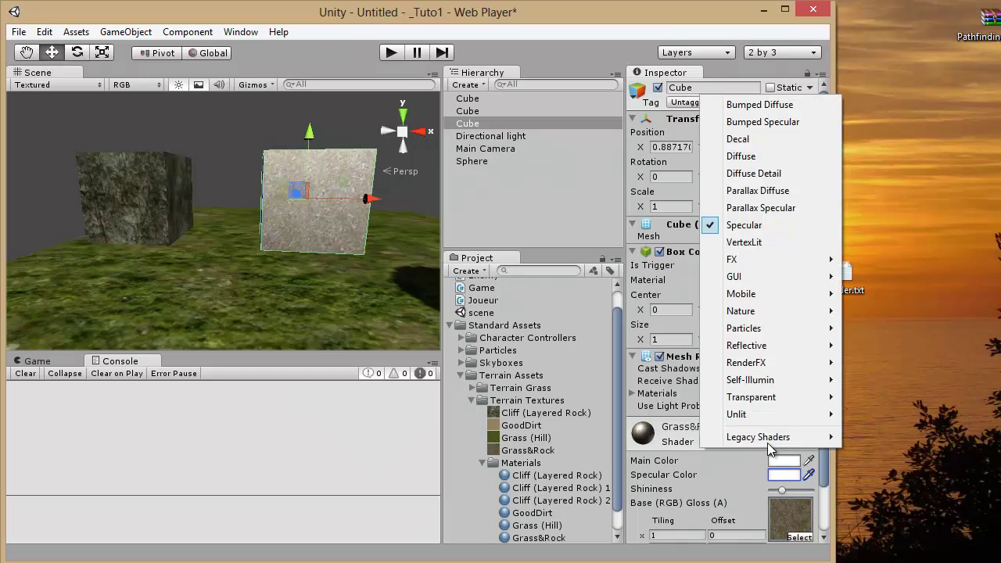
{"action": "mouse_move", "coordinate": [757, 399]}
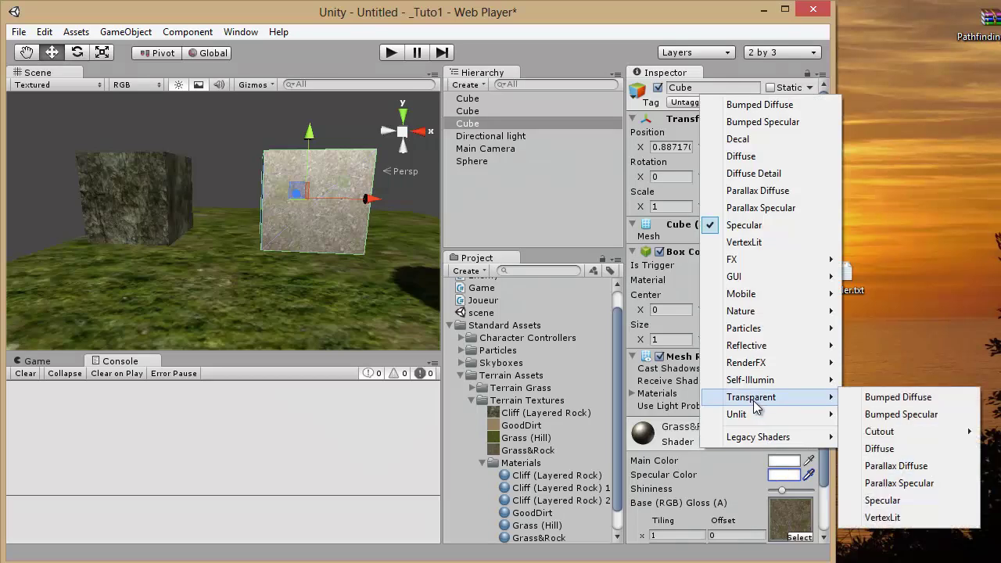
{"action": "left_click", "coordinate": [882, 448]}
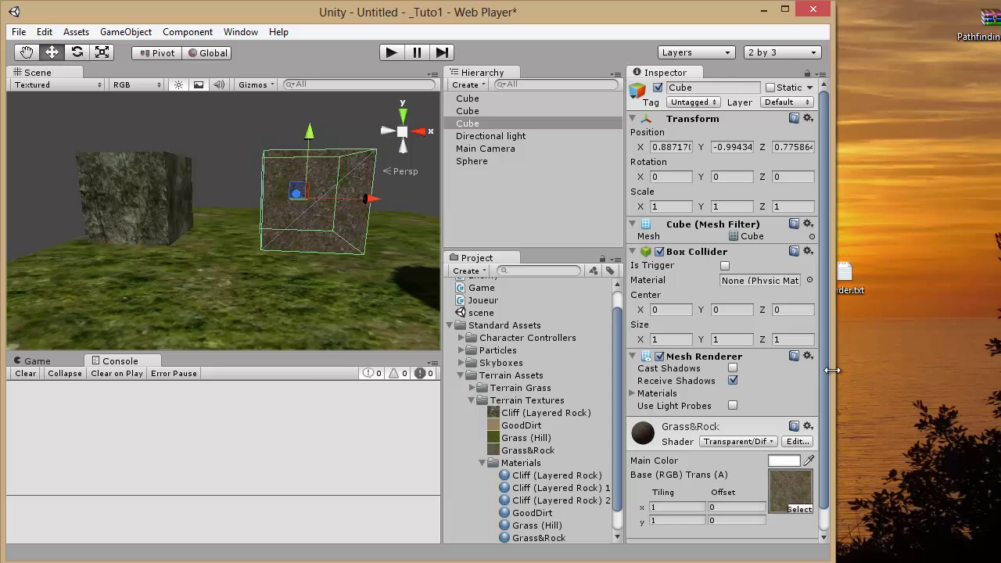
{"action": "left_click_drag", "start_coordinate": [831, 370], "coordinate": [995, 370]}
Change the Grass&Rock material's shader to Particles/Additive (Soft) and inspect the cube from several angles.
{"action": "left_click_drag", "start_coordinate": [466, 307], "coordinate": [195, 273], "text": "alt"}
{"action": "left_click", "coordinate": [396, 189]}
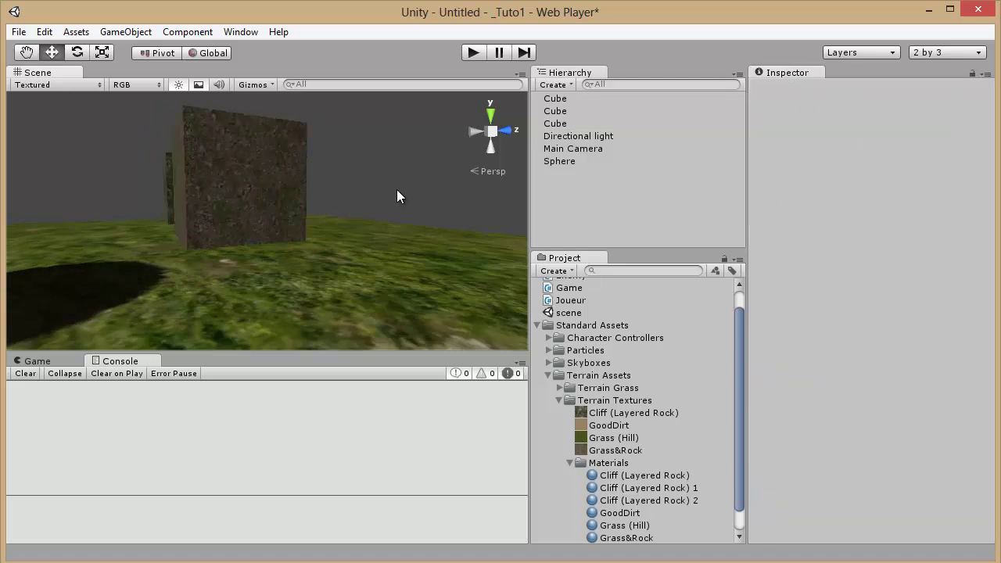
{"action": "scroll", "coordinate": [397, 190], "scroll_direction": "up", "scroll_amount": 3}
{"action": "left_click", "coordinate": [279, 208]}
{"action": "left_click", "coordinate": [929, 442]}
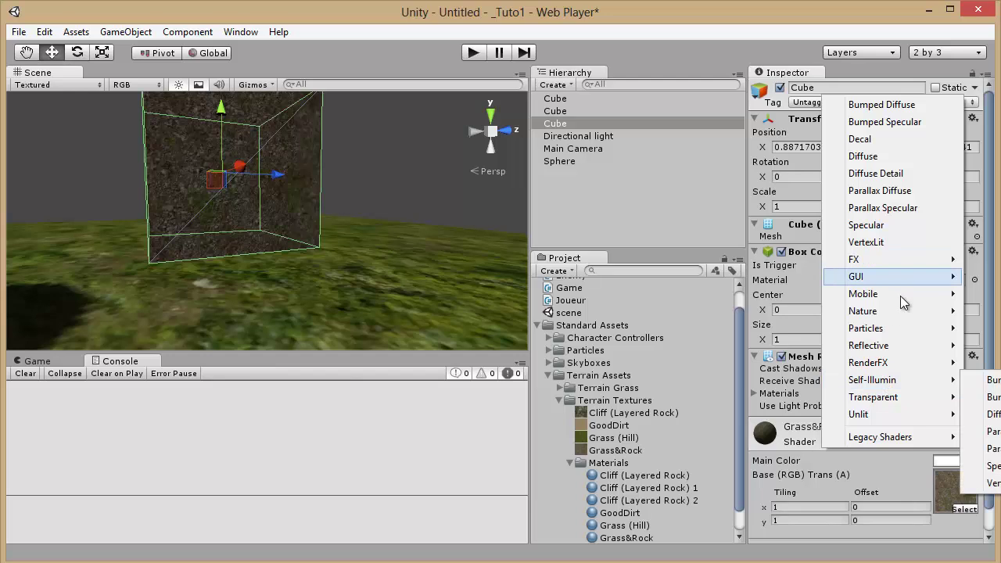
{"action": "mouse_move", "coordinate": [898, 311]}
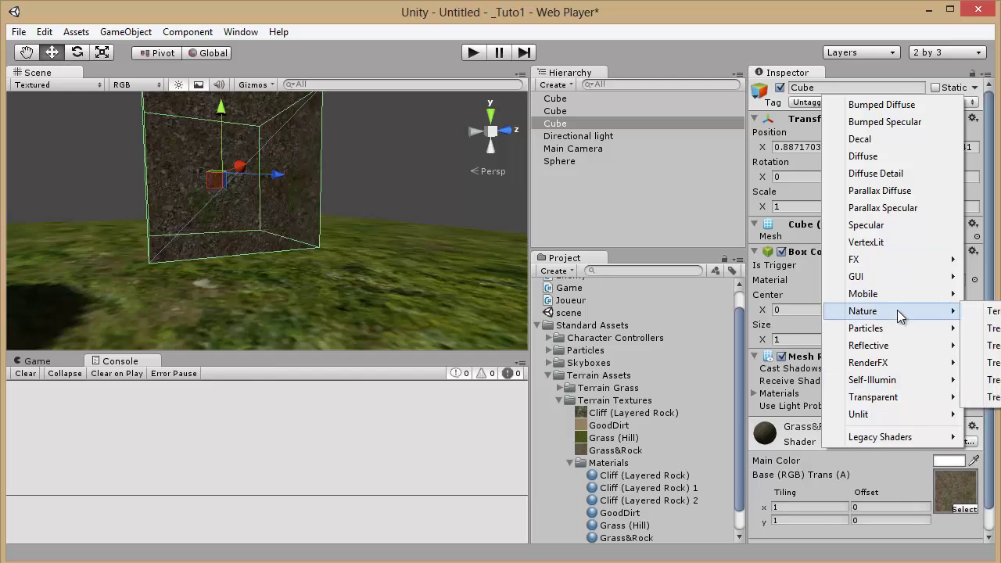
{"action": "mouse_move", "coordinate": [923, 346]}
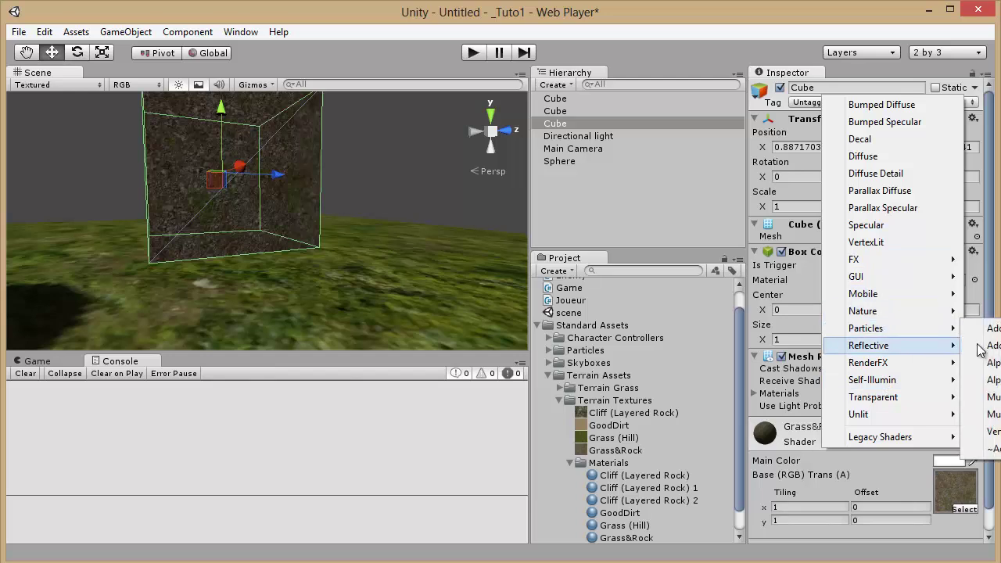
{"action": "left_click", "coordinate": [988, 345]}
{"action": "left_click_drag", "start_coordinate": [395, 215], "coordinate": [280, 221], "text": "alt"}
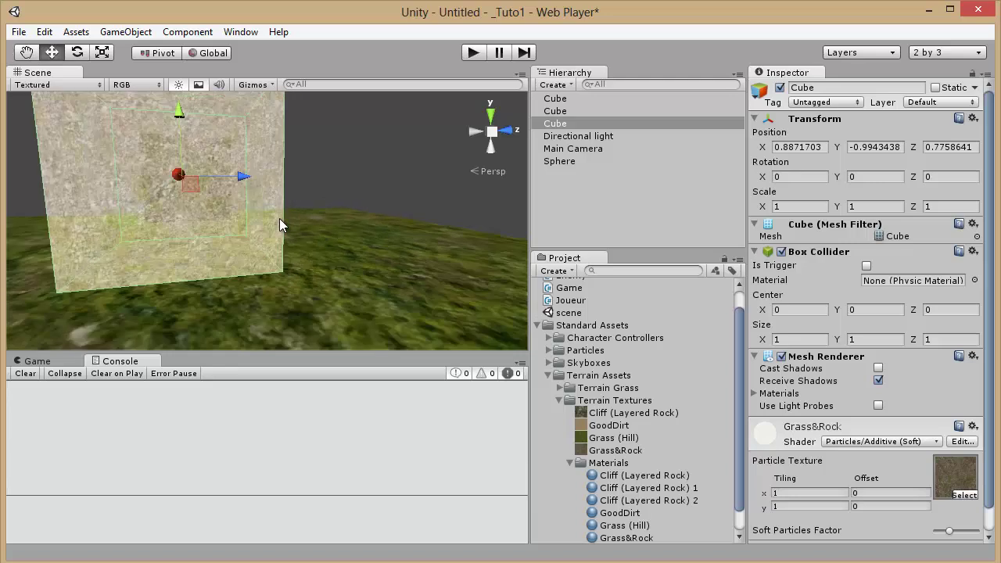
{"action": "left_click_drag", "start_coordinate": [157, 187], "coordinate": [632, 215], "text": "alt"}
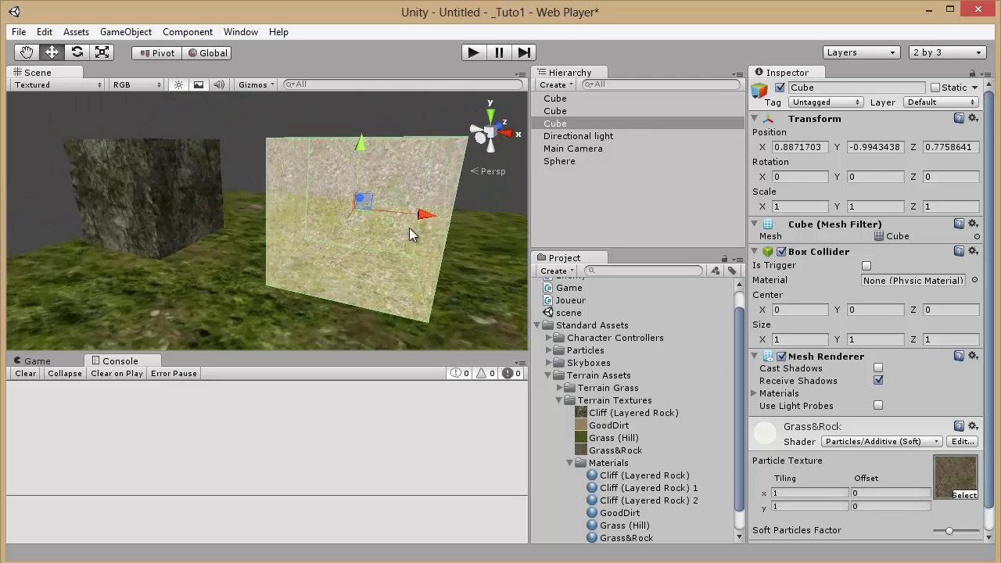
Try the Reflective/Diffuse shader on the Grass&Rock material and look at the cube from slightly above.
{"action": "scroll", "coordinate": [410, 228], "scroll_direction": "down", "scroll_amount": 3}
{"action": "left_click", "coordinate": [831, 443]}
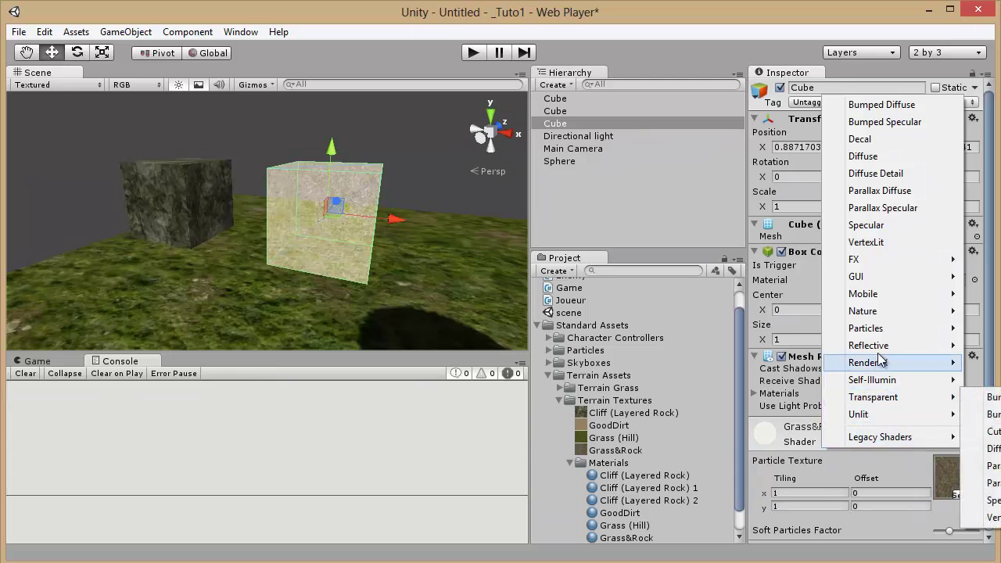
{"action": "mouse_move", "coordinate": [885, 353]}
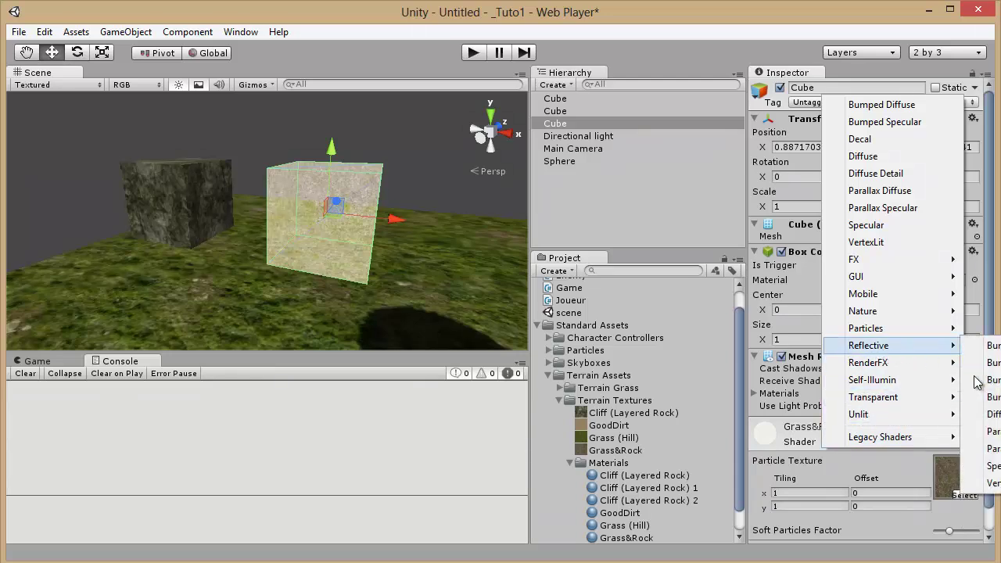
{"action": "left_click", "coordinate": [990, 414]}
{"action": "left_click_drag", "start_coordinate": [337, 210], "coordinate": [356, 216], "text": "alt"}
Set the Grass&Rock material's shader to Self-Illumin/Diffuse, deselect the cube and view it beside the cliff cube.
{"action": "left_click", "coordinate": [873, 442]}
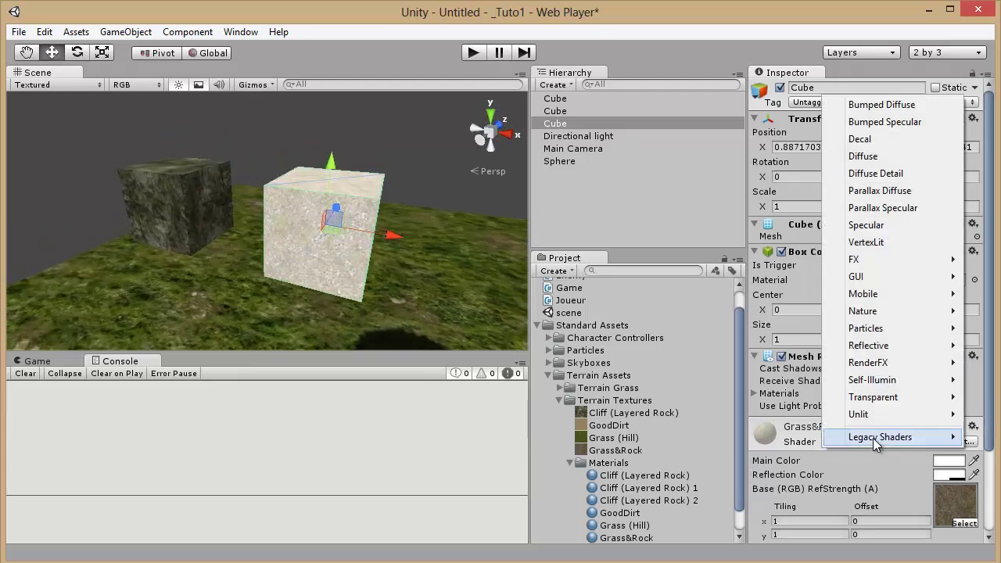
{"action": "mouse_move", "coordinate": [866, 383]}
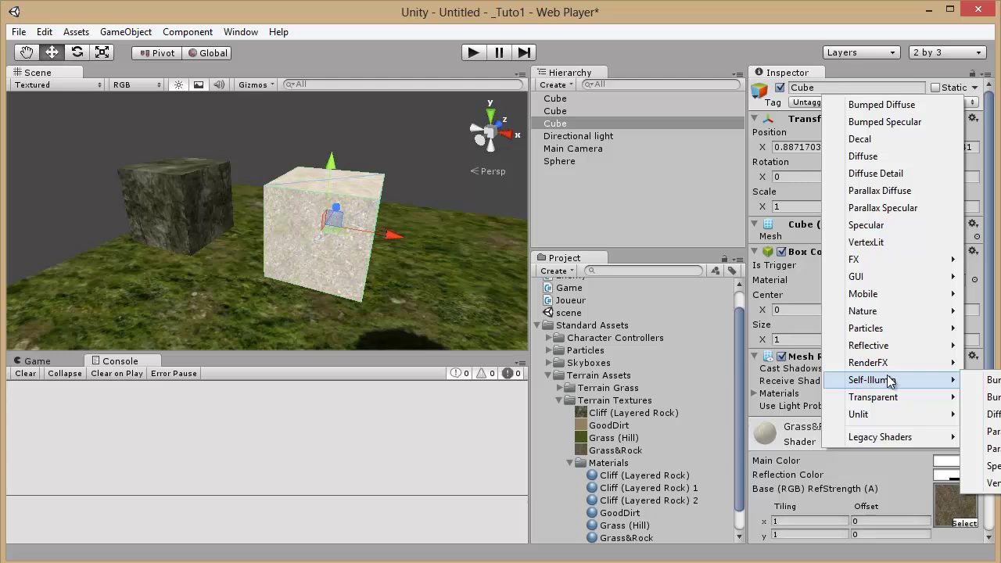
{"action": "left_click", "coordinate": [990, 414]}
{"action": "left_click", "coordinate": [496, 202]}
{"action": "left_click_drag", "start_coordinate": [404, 245], "coordinate": [344, 227], "text": "alt"}
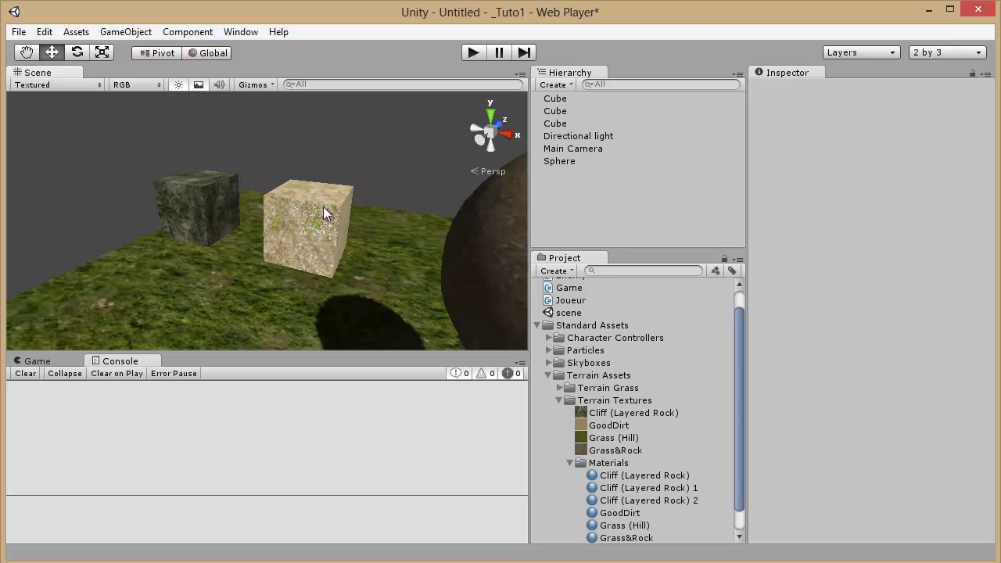
Turn the directional light off to examine the self-illuminated cube in the dark, and turn the light back on.
{"action": "left_click", "coordinate": [568, 138]}
{"action": "left_click", "coordinate": [780, 87]}
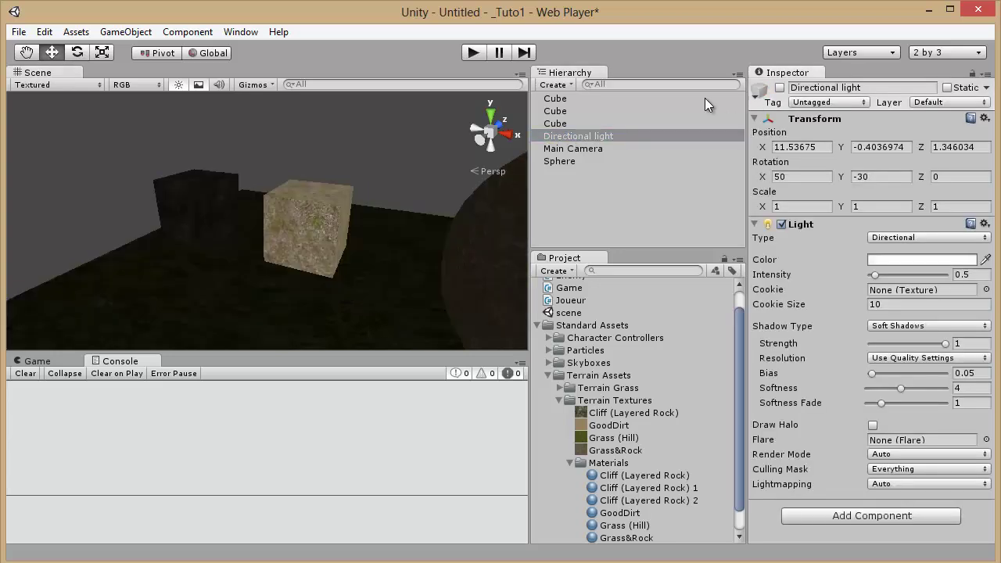
{"action": "left_click_drag", "start_coordinate": [253, 168], "coordinate": [672, 145], "text": "alt"}
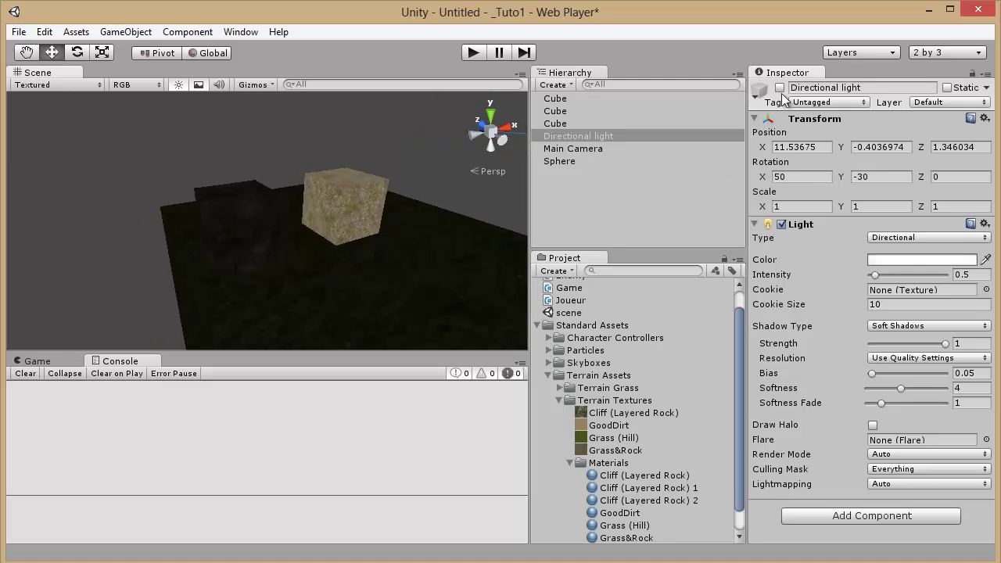
{"action": "left_click", "coordinate": [776, 87]}
Select the cliff-textured cube, locate its base texture in the project and duplicate the Cliff (Layered Rock) texture.
{"action": "left_click", "coordinate": [354, 205]}
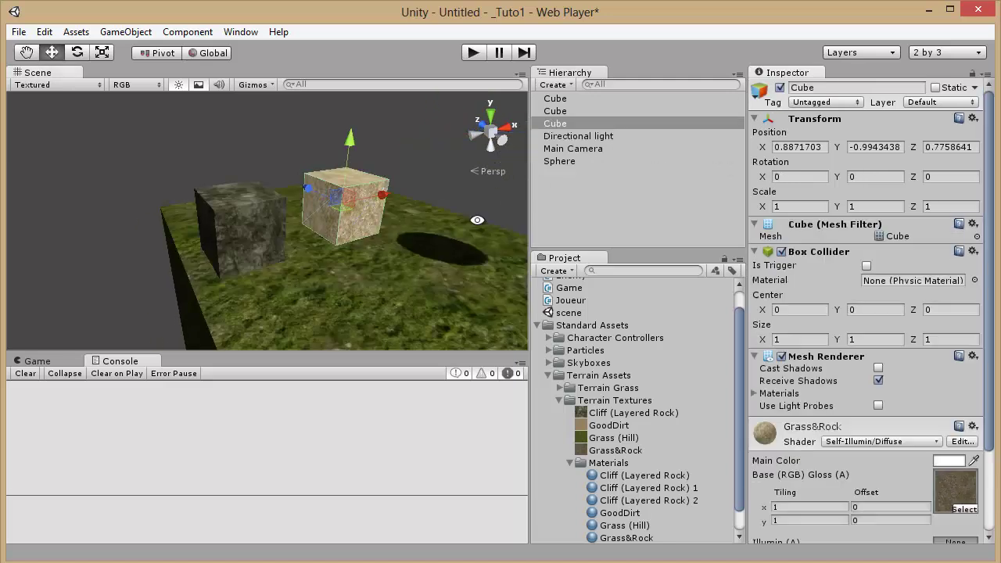
{"action": "left_click_drag", "start_coordinate": [348, 205], "coordinate": [334, 260], "text": "alt"}
{"action": "left_click", "coordinate": [187, 229]}
{"action": "key", "text": "f"}
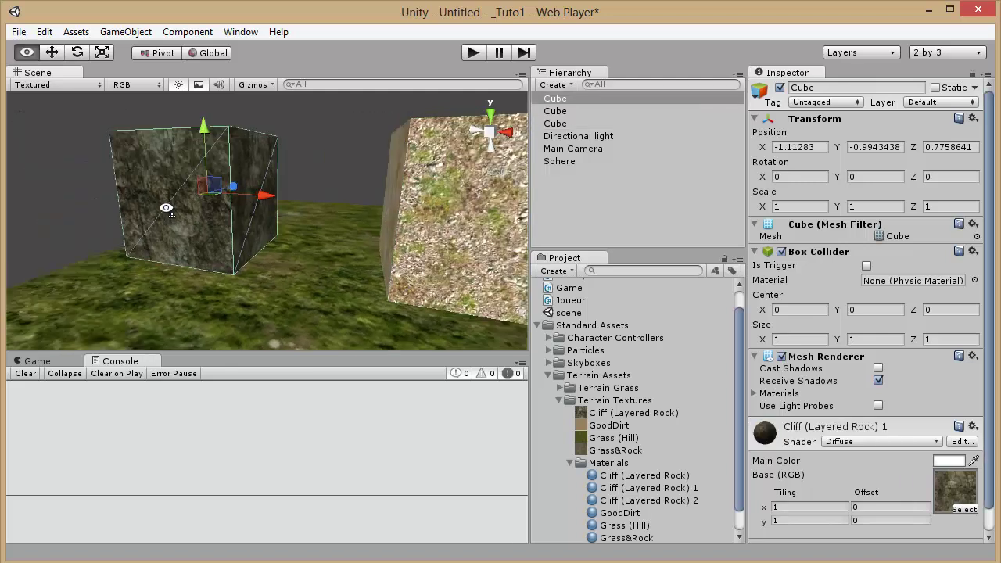
{"action": "left_click_drag", "start_coordinate": [164, 209], "coordinate": [225, 221], "text": "alt"}
{"action": "left_click_drag", "start_coordinate": [350, 248], "coordinate": [304, 221], "text": "alt"}
{"action": "left_click", "coordinate": [941, 491]}
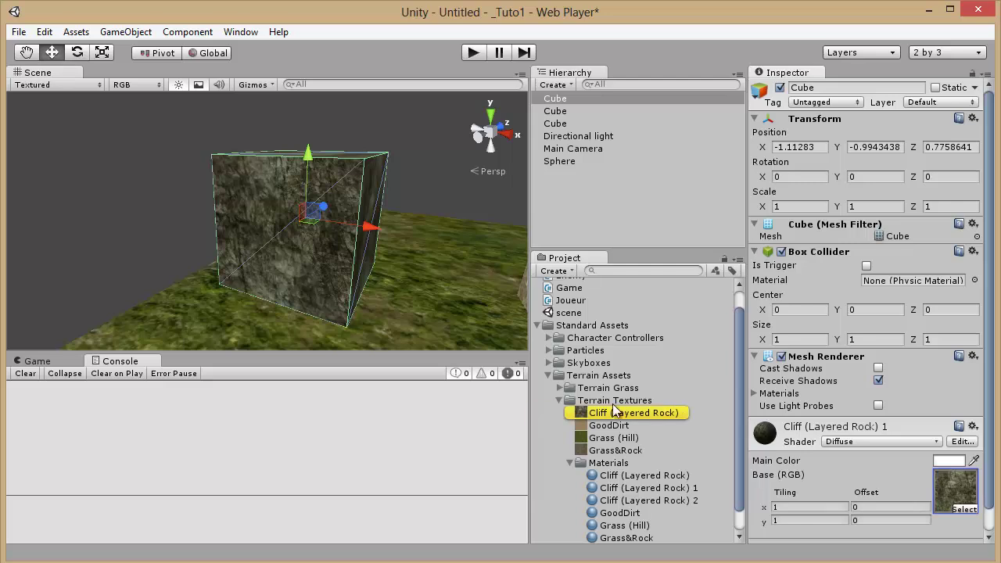
{"action": "left_click", "coordinate": [610, 415]}
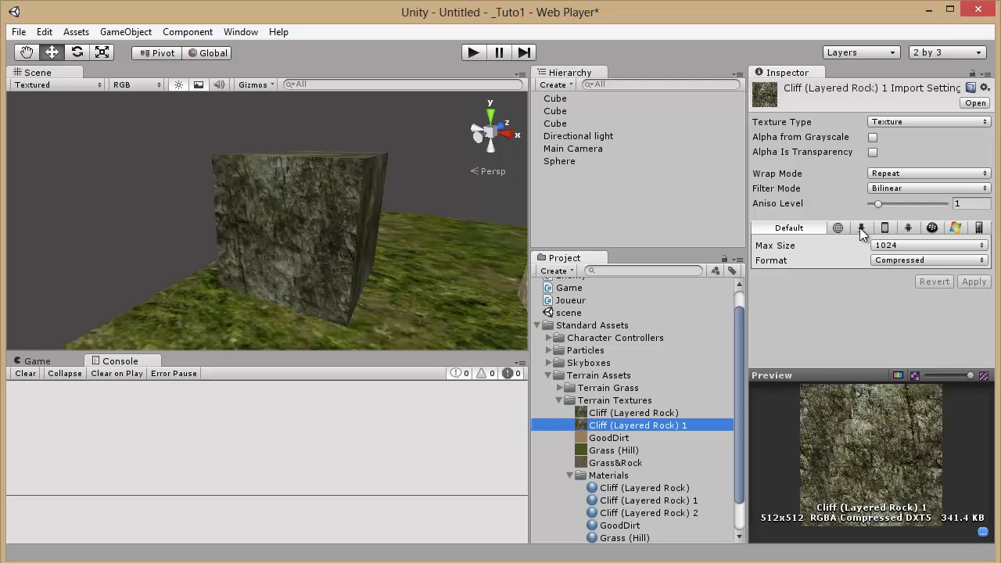
Convert the duplicated cliff texture to a Normal map with a Bumpiness of 0.132 and apply the import settings.
{"action": "left_click", "coordinate": [889, 123]}
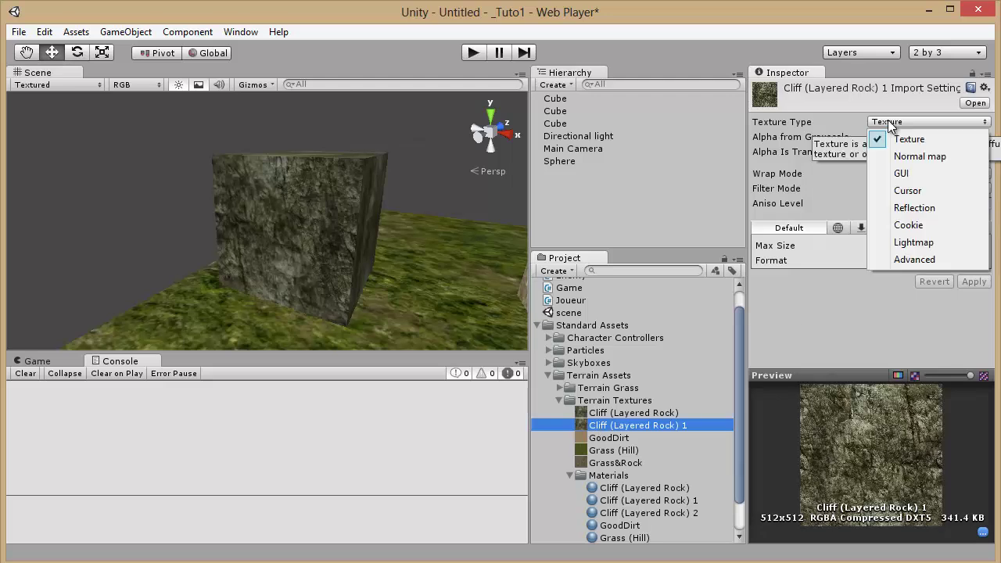
{"action": "left_click", "coordinate": [919, 156]}
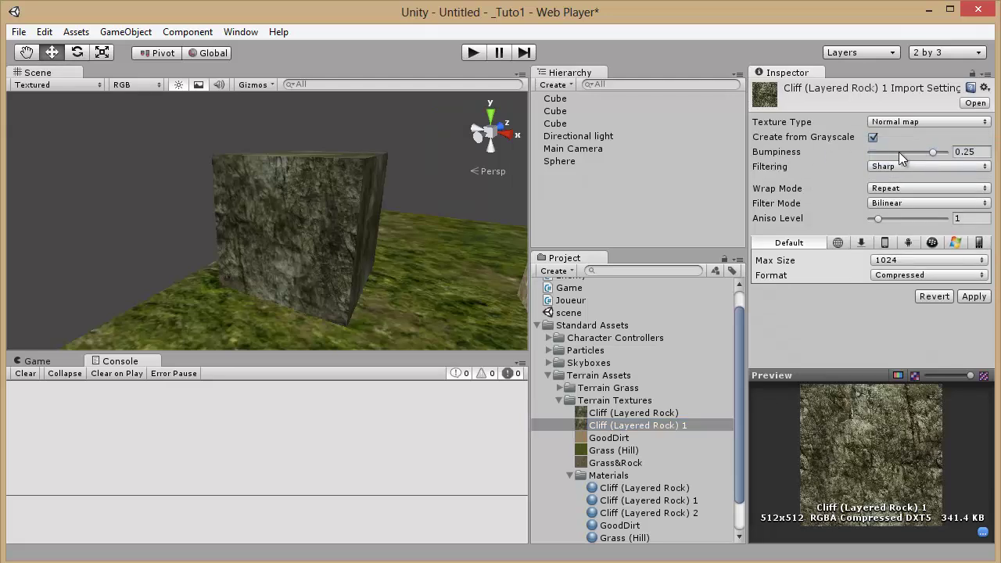
{"action": "left_click", "coordinate": [901, 152]}
{"action": "left_click", "coordinate": [970, 298]}
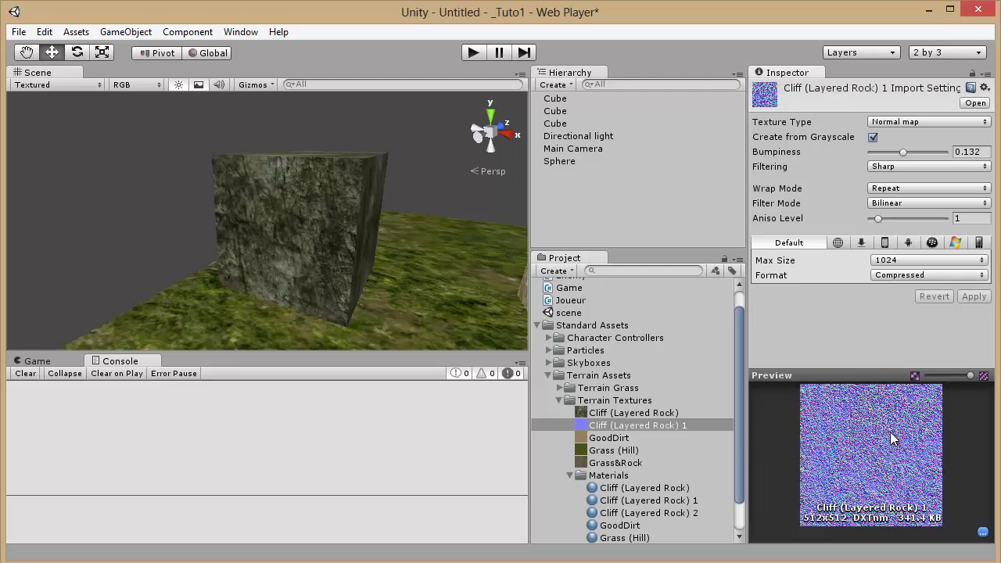
Change the cliff cube's Cliff (Layered Rock) 1 material to the Bumped Diffuse shader.
{"action": "left_click", "coordinate": [284, 227]}
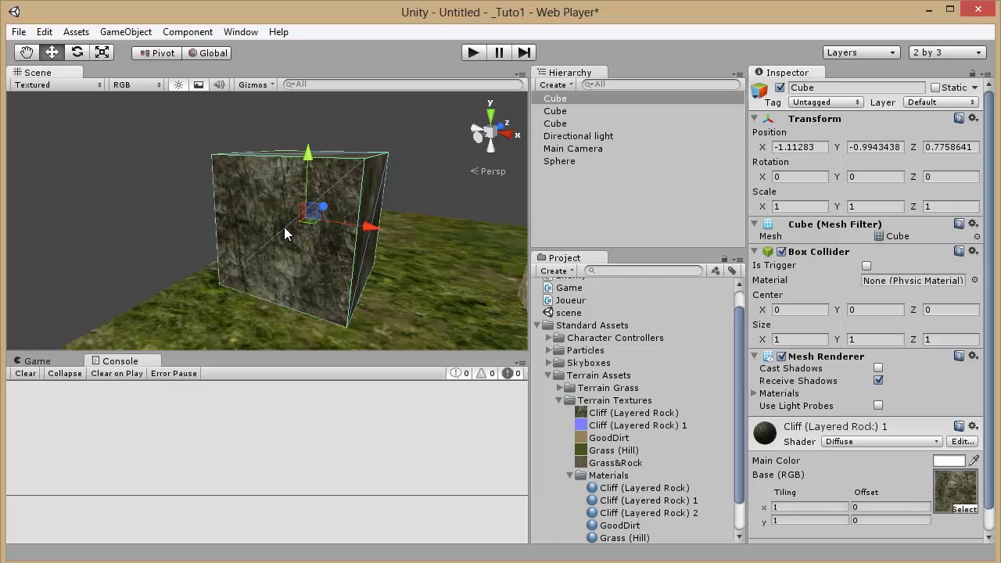
{"action": "left_click", "coordinate": [855, 442]}
{"action": "left_click", "coordinate": [889, 109]}
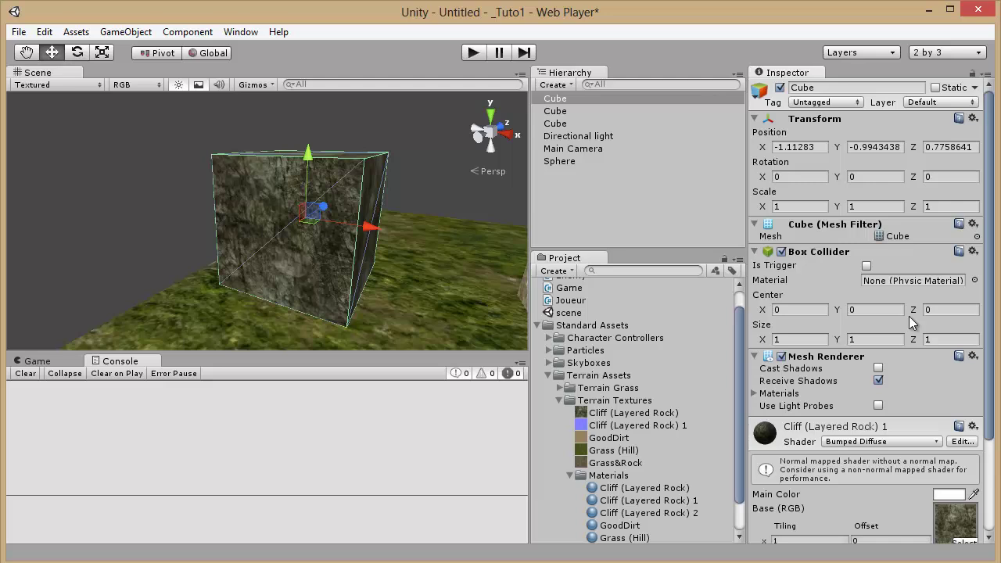
Assign the Cliff (Layered Rock) 1 normal map to the cliff material's Normalmap slot and inspect the relief on the cube up close.
{"action": "left_click_drag", "start_coordinate": [995, 225], "coordinate": [994, 324]}
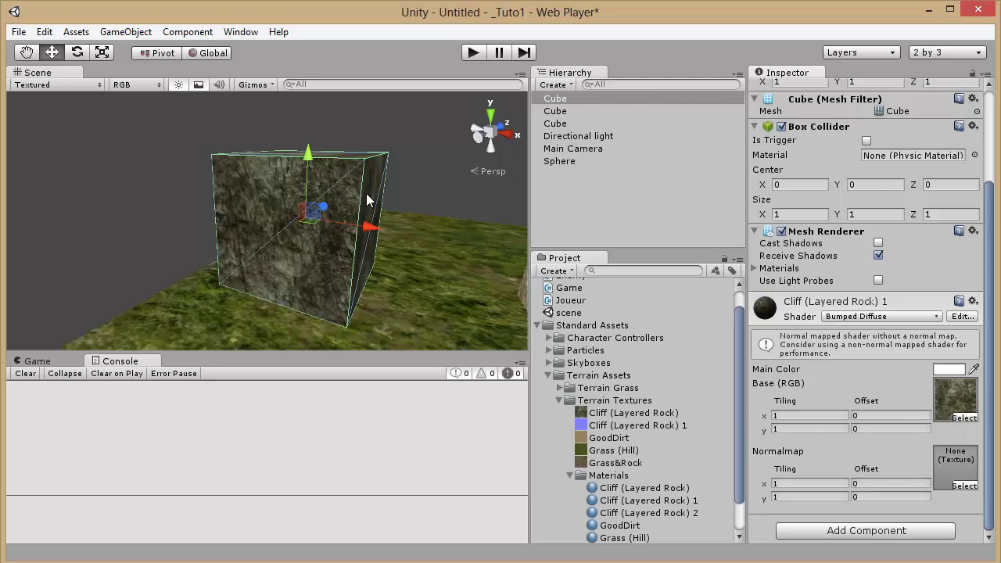
{"action": "left_click_drag", "start_coordinate": [368, 200], "coordinate": [317, 220], "text": "alt"}
{"action": "scroll", "coordinate": [315, 221], "scroll_direction": "up", "scroll_amount": 5}
{"action": "left_click", "coordinate": [313, 222]}
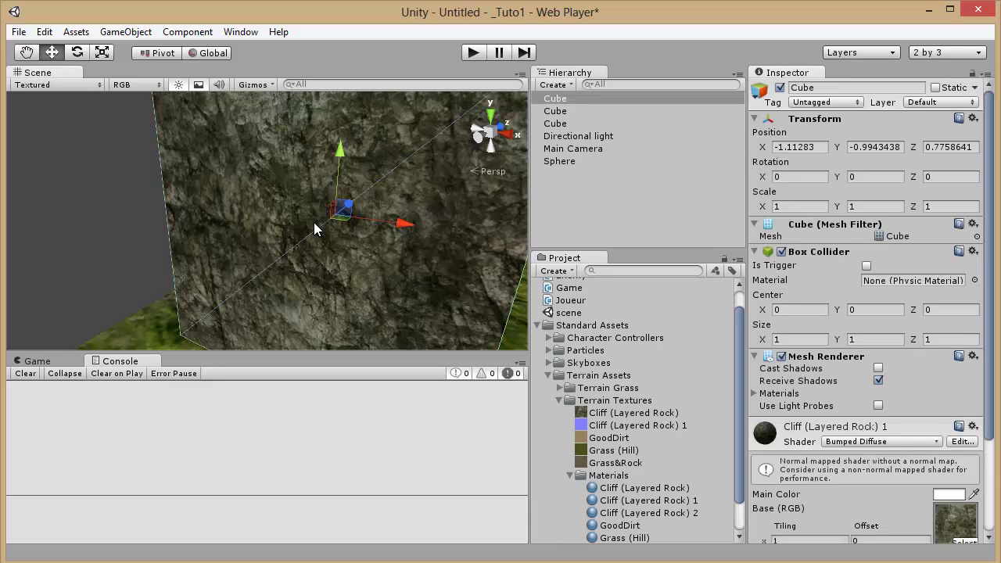
{"action": "scroll", "coordinate": [768, 412], "scroll_direction": "down", "scroll_amount": 4}
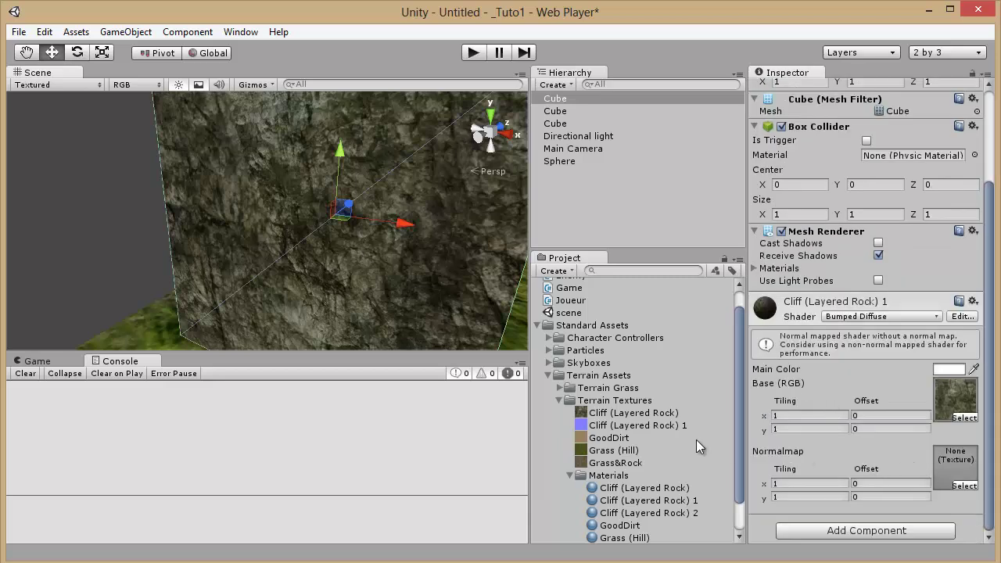
{"action": "scroll", "coordinate": [467, 322], "scroll_direction": "down", "scroll_amount": 5}
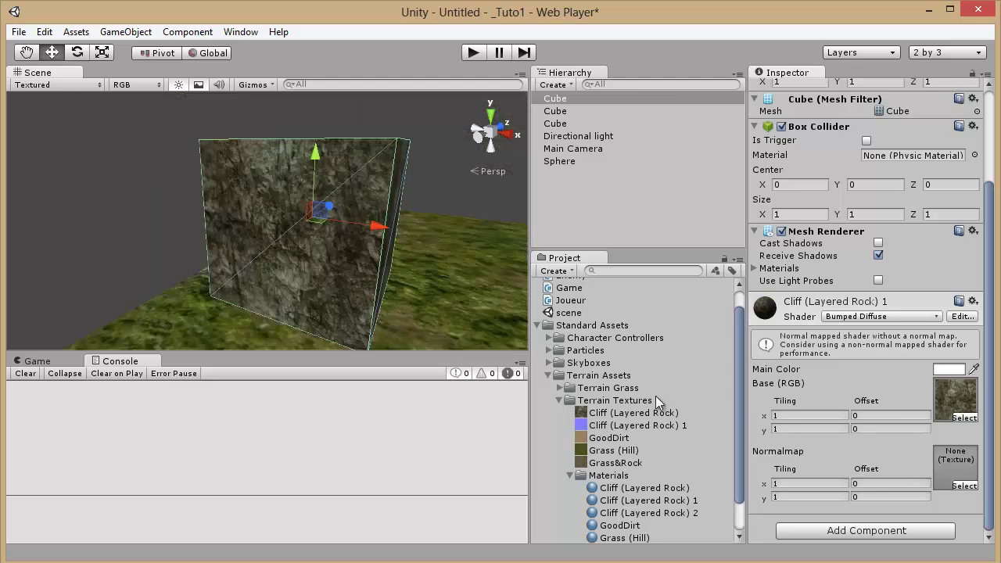
{"action": "left_click_drag", "start_coordinate": [594, 426], "coordinate": [950, 469]}
{"action": "left_click", "coordinate": [505, 267]}
{"action": "left_click_drag", "start_coordinate": [373, 250], "coordinate": [505, 373], "text": "alt"}
Show the import settings of the Cliff (Layered Rock) 1 normal map and enlarge its preview.
{"action": "left_click", "coordinate": [587, 425]}
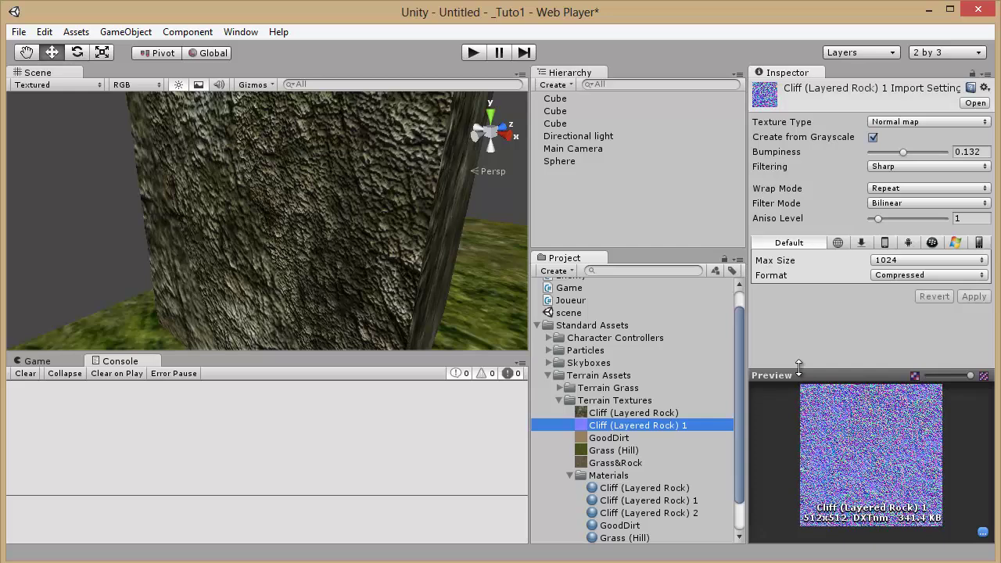
{"action": "left_click_drag", "start_coordinate": [799, 367], "coordinate": [800, 310]}
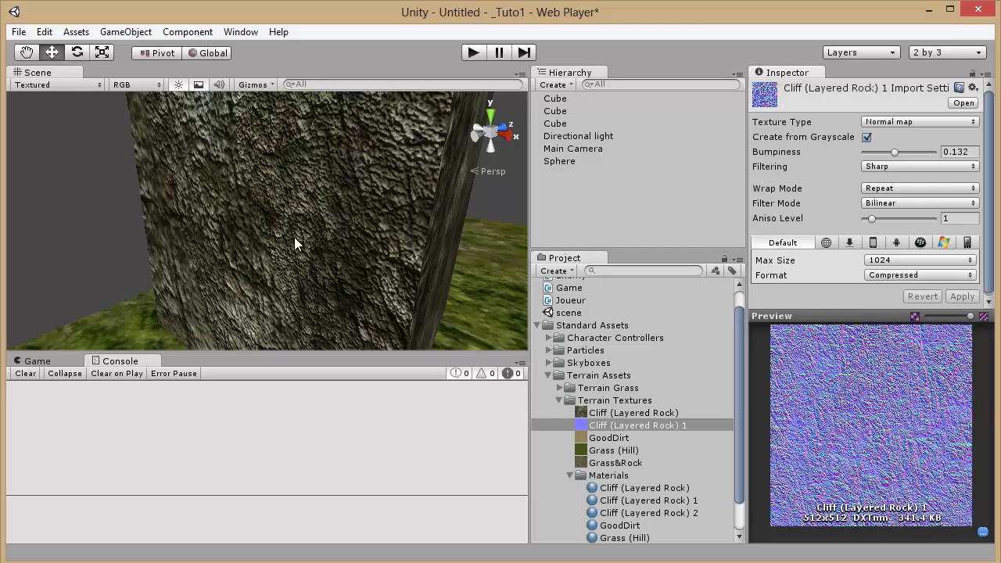
Inspect the cliff cube's normal-mapped relief up close in the maximized Scene view, and enlarge the Scene view over the Console.
{"action": "left_click_drag", "start_coordinate": [351, 218], "coordinate": [277, 176], "text": "alt"}
{"action": "left_click_drag", "start_coordinate": [295, 162], "coordinate": [404, 222], "text": "alt"}
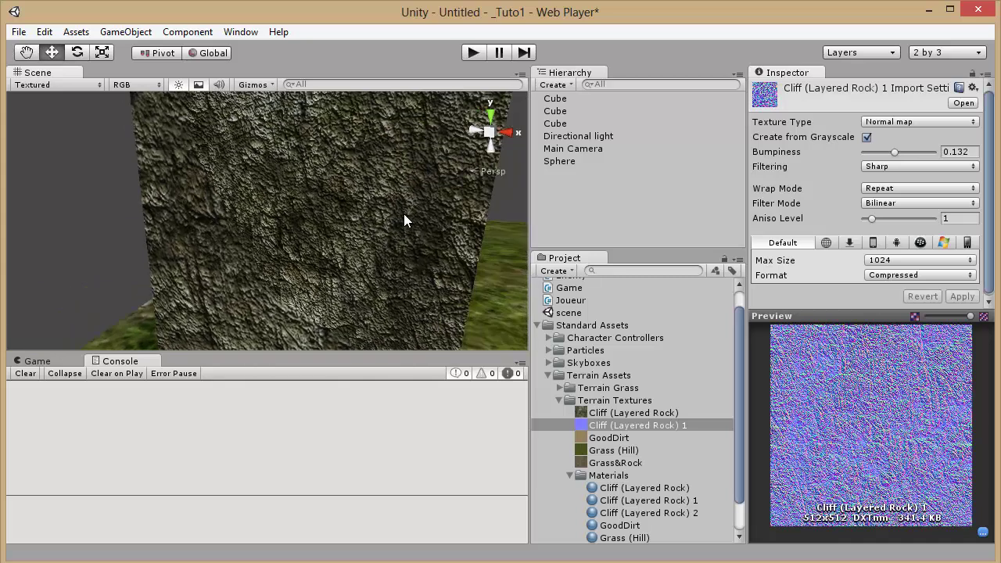
{"action": "key", "text": "shift+space"}
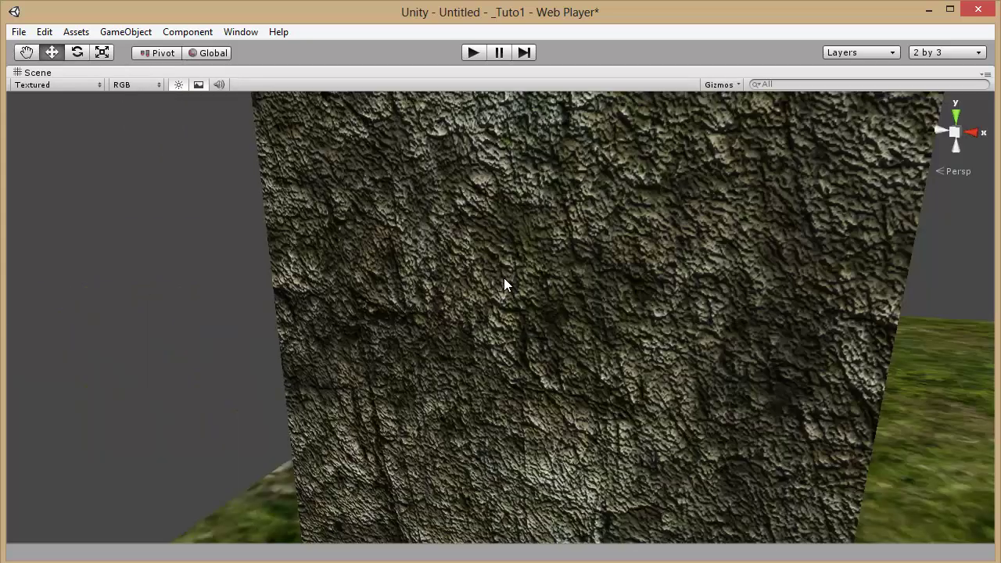
{"action": "left_click_drag", "start_coordinate": [504, 278], "coordinate": [556, 260], "text": "alt"}
{"action": "scroll", "coordinate": [556, 260], "scroll_direction": "up", "scroll_amount": 3}
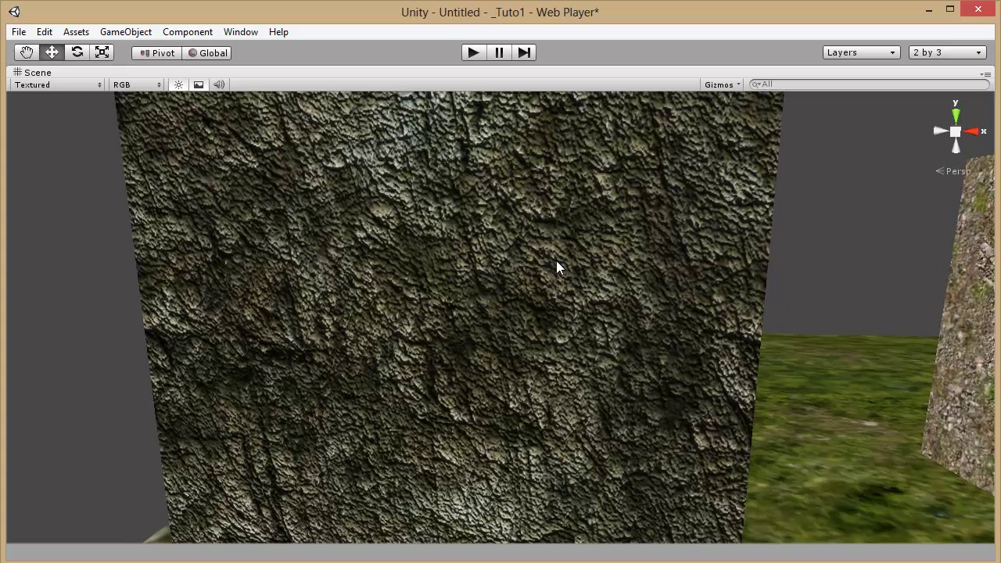
{"action": "scroll", "coordinate": [556, 261], "scroll_direction": "down", "scroll_amount": 5}
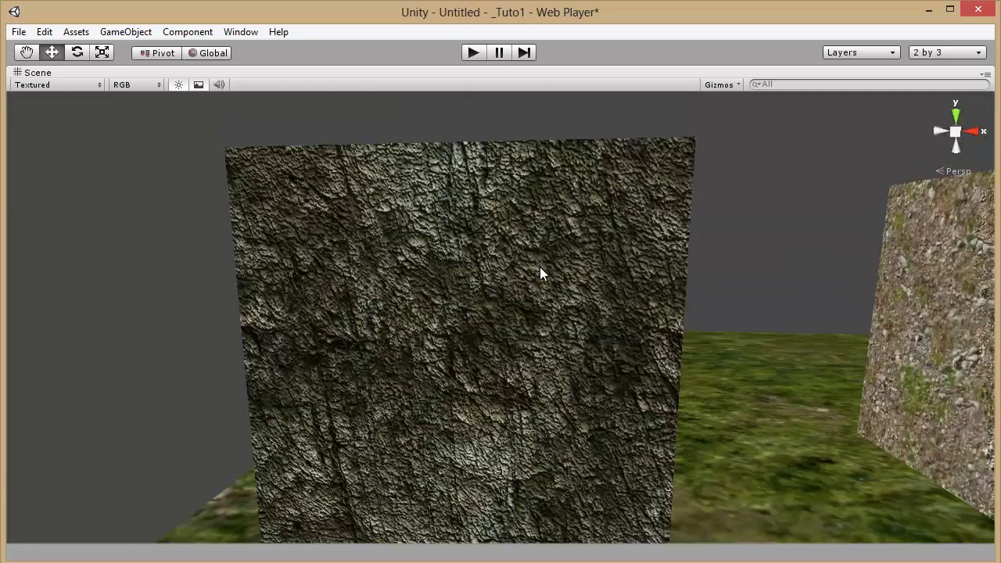
{"action": "key", "text": "shift+space"}
{"action": "left_click_drag", "start_coordinate": [337, 350], "coordinate": [310, 453]}
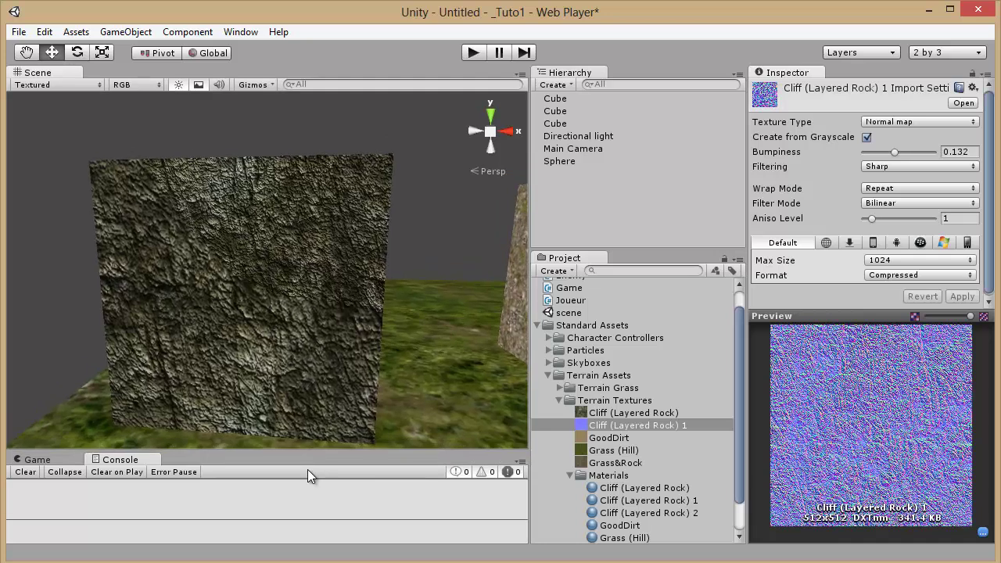
{"action": "scroll", "coordinate": [359, 337], "scroll_direction": "up", "scroll_amount": 3}
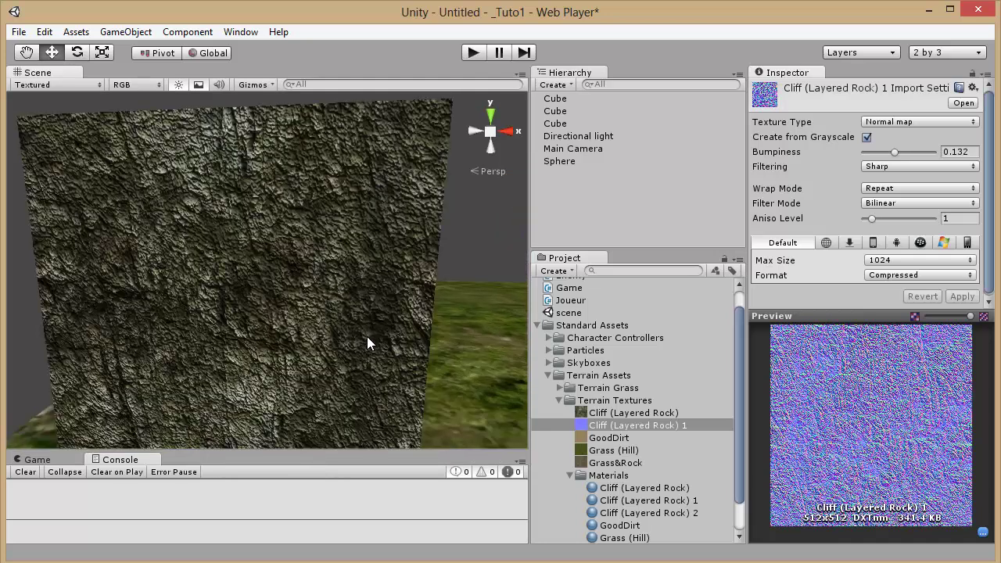
Switch the cliff cube's material to the Diffuse shader for comparison and return it to Bumped Diffuse.
{"action": "left_click", "coordinate": [423, 246]}
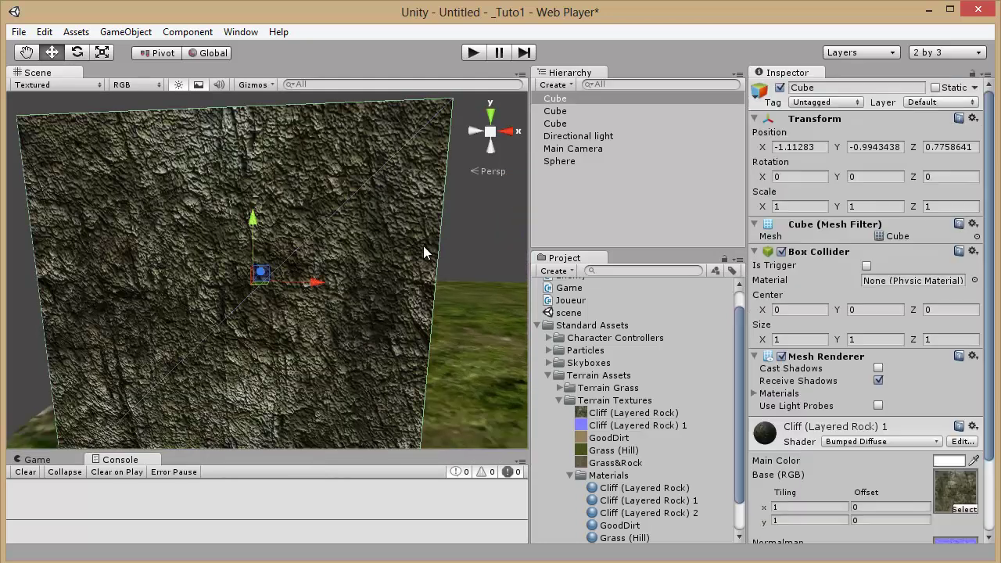
{"action": "left_click", "coordinate": [861, 443]}
{"action": "left_click", "coordinate": [863, 155]}
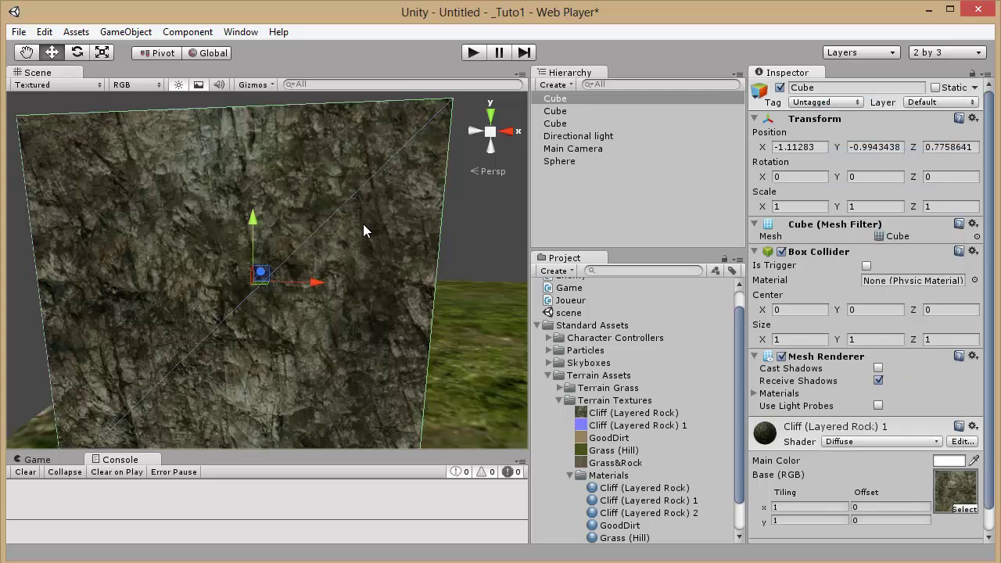
{"action": "left_click", "coordinate": [847, 443]}
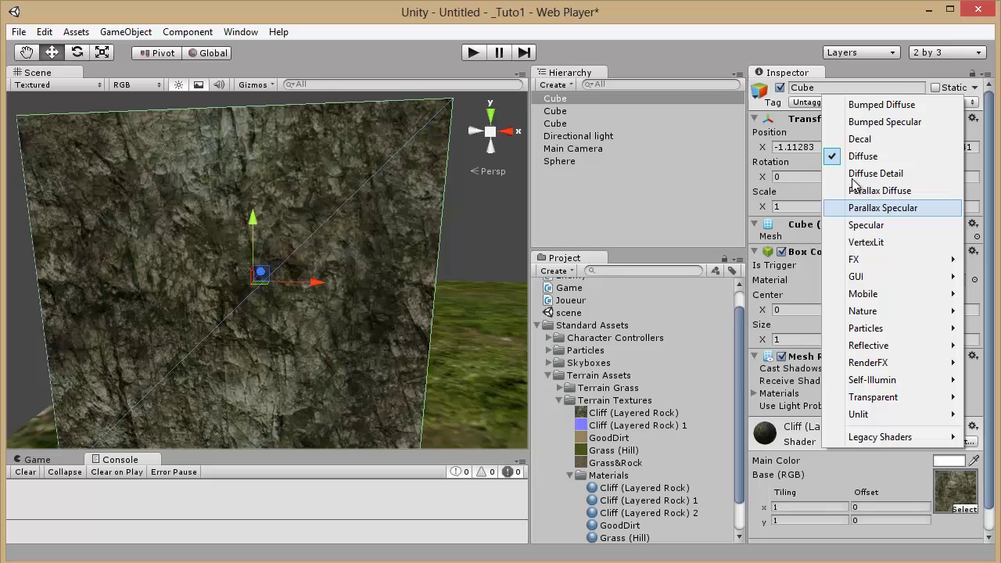
{"action": "left_click", "coordinate": [885, 122]}
{"action": "left_click", "coordinate": [465, 220]}
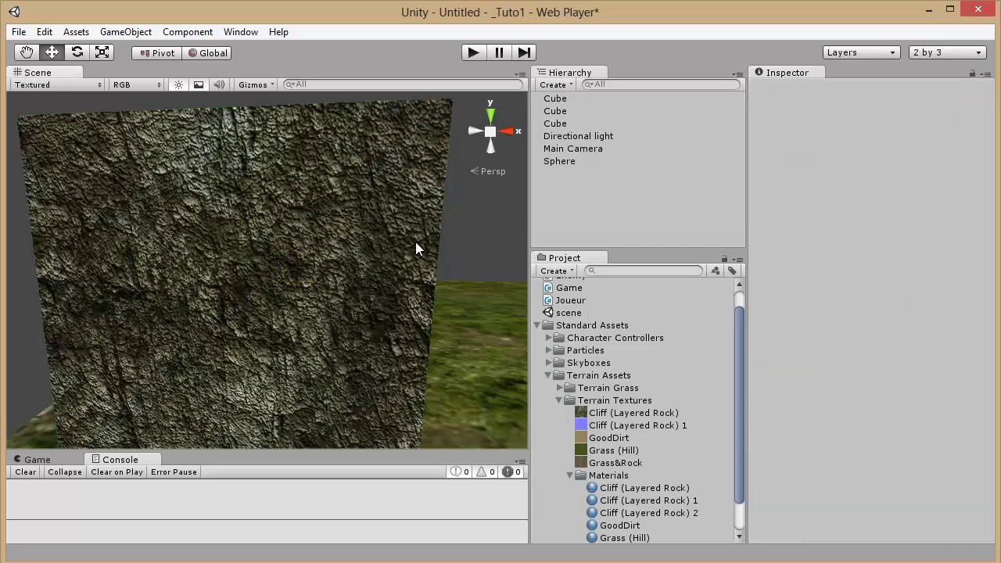
View the cliff cube from farther away and show the shaders available for its material.
{"action": "scroll", "coordinate": [416, 248], "scroll_direction": "down", "scroll_amount": 3}
{"action": "left_click_drag", "start_coordinate": [412, 262], "coordinate": [376, 273], "text": "alt"}
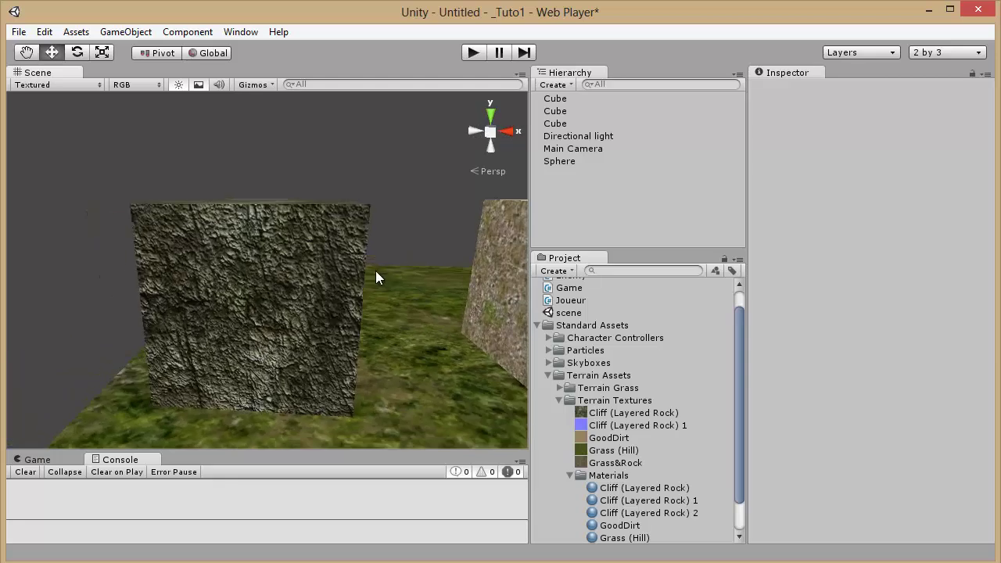
{"action": "scroll", "coordinate": [376, 272], "scroll_direction": "down", "scroll_amount": 3}
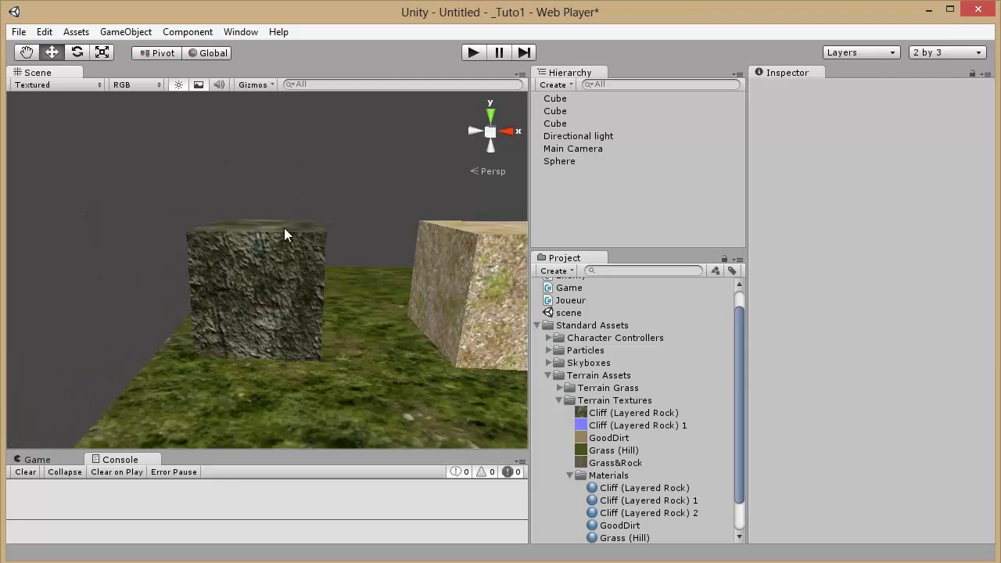
{"action": "left_click", "coordinate": [299, 263]}
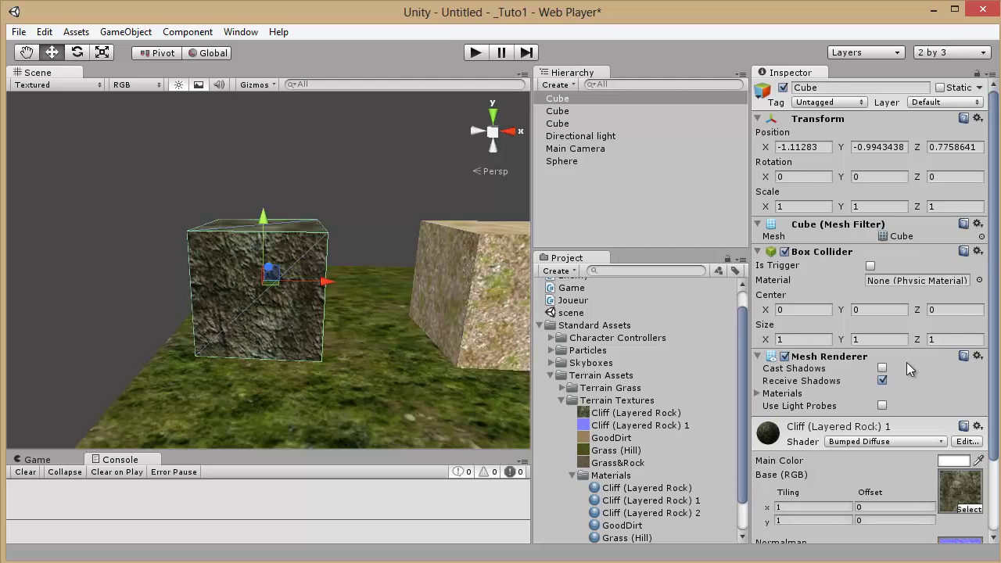
{"action": "left_click", "coordinate": [856, 442]}
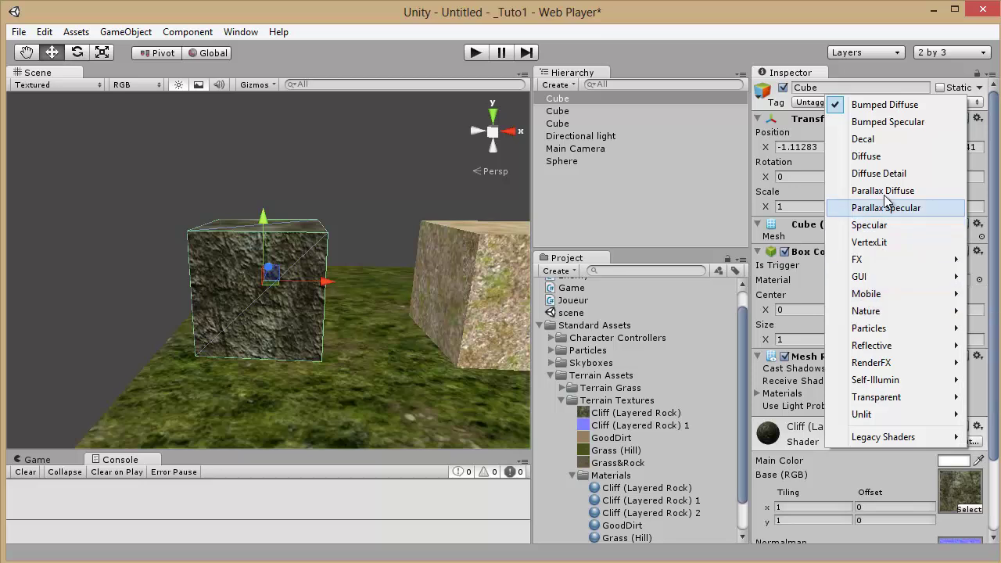
Look around the scene to examine both small cubes, the sphere and its shadow on the grass cube.
{"action": "right_click_drag", "start_coordinate": [379, 180], "coordinate": [372, 257]}
{"action": "scroll", "coordinate": [335, 269], "scroll_direction": "down", "scroll_amount": 7}
{"action": "middle_click_drag", "start_coordinate": [339, 269], "coordinate": [322, 310]}
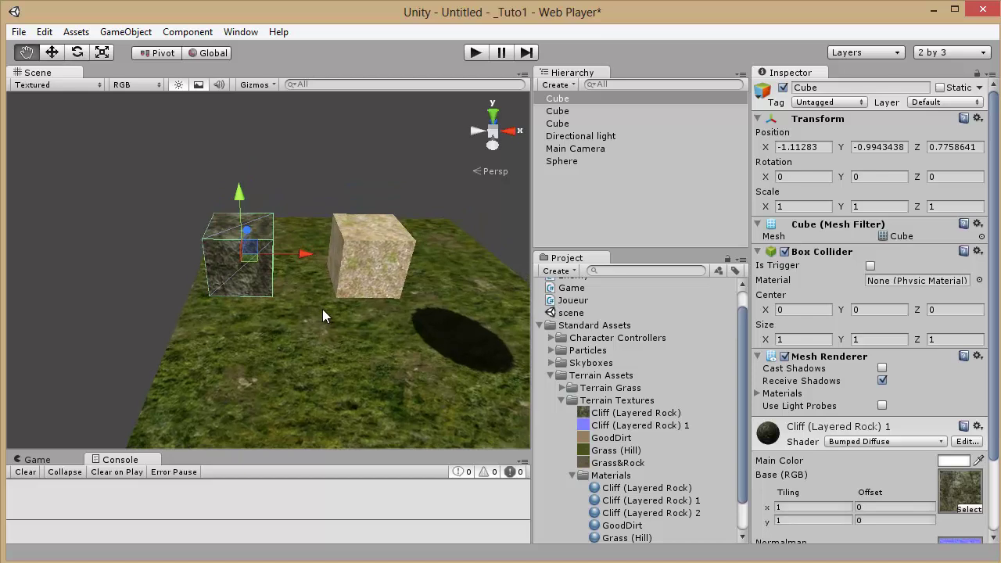
{"action": "scroll", "coordinate": [320, 309], "scroll_direction": "up", "scroll_amount": 2}
{"action": "right_click_drag", "start_coordinate": [316, 290], "coordinate": [611, 216]}
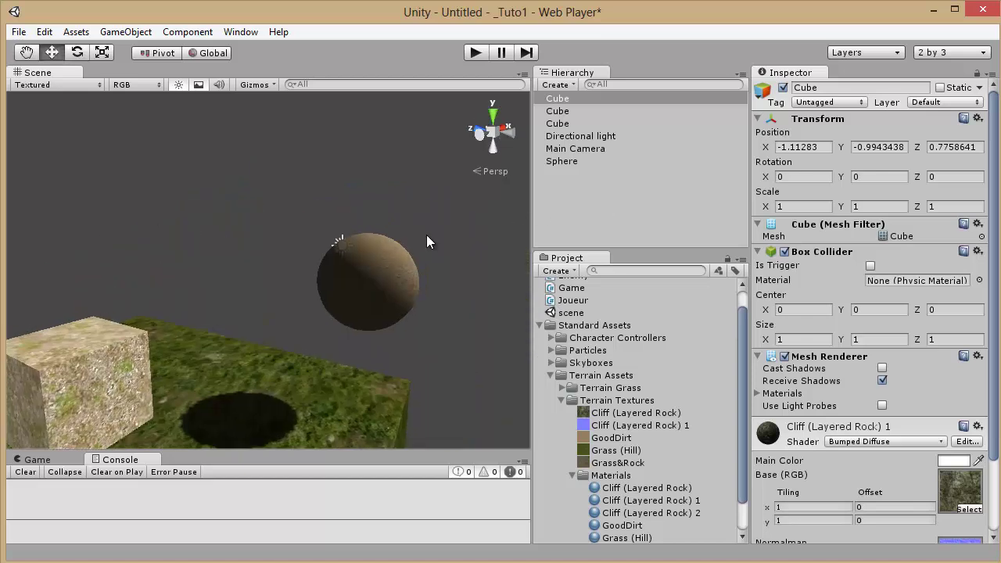
{"action": "middle_click_drag", "start_coordinate": [395, 286], "coordinate": [471, 268]}
{"action": "right_click_drag", "start_coordinate": [413, 301], "coordinate": [374, 334]}
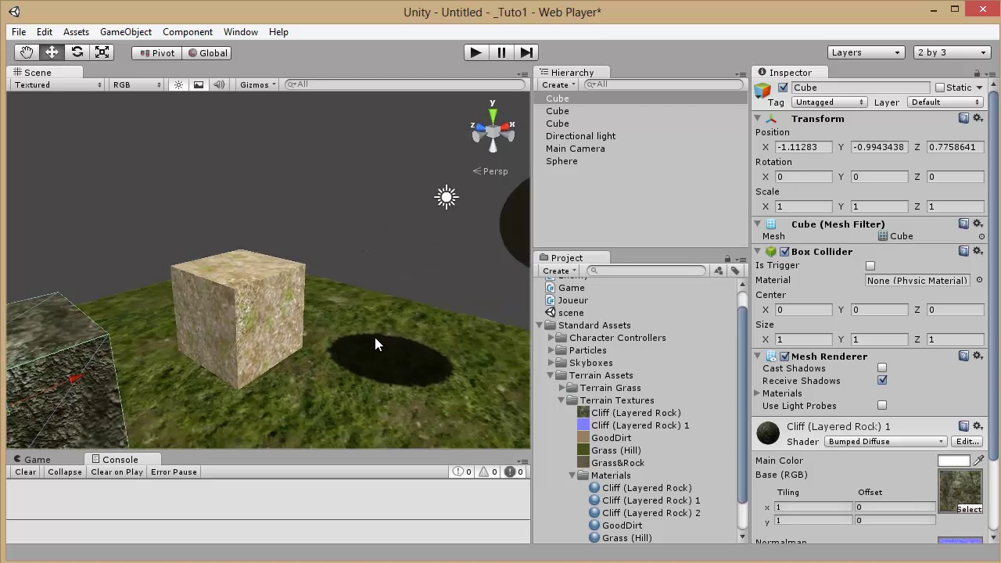
{"action": "scroll", "coordinate": [374, 334], "scroll_direction": "down", "scroll_amount": 5}
Rotate the directional light to about X 21.4, Y -34.3, Z -1.4 and set its intensity to 1.24.
{"action": "left_click", "coordinate": [399, 223]}
{"action": "right_click_drag", "start_coordinate": [400, 226], "coordinate": [421, 232]}
{"action": "left_click_drag", "start_coordinate": [469, 210], "coordinate": [270, 238]}
{"action": "left_click_drag", "start_coordinate": [223, 166], "coordinate": [282, 226]}
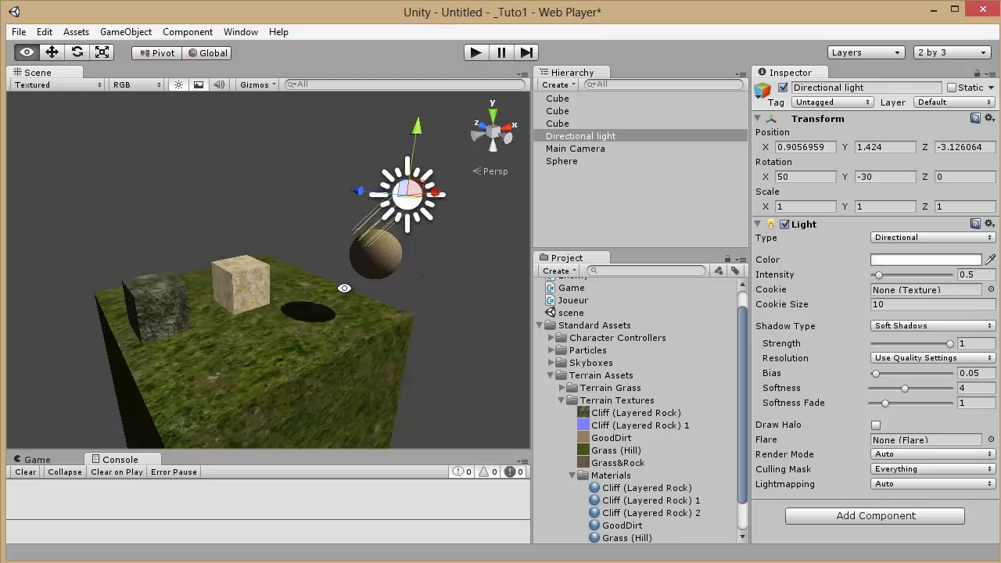
{"action": "left_click_drag", "start_coordinate": [345, 290], "coordinate": [337, 226], "text": "alt"}
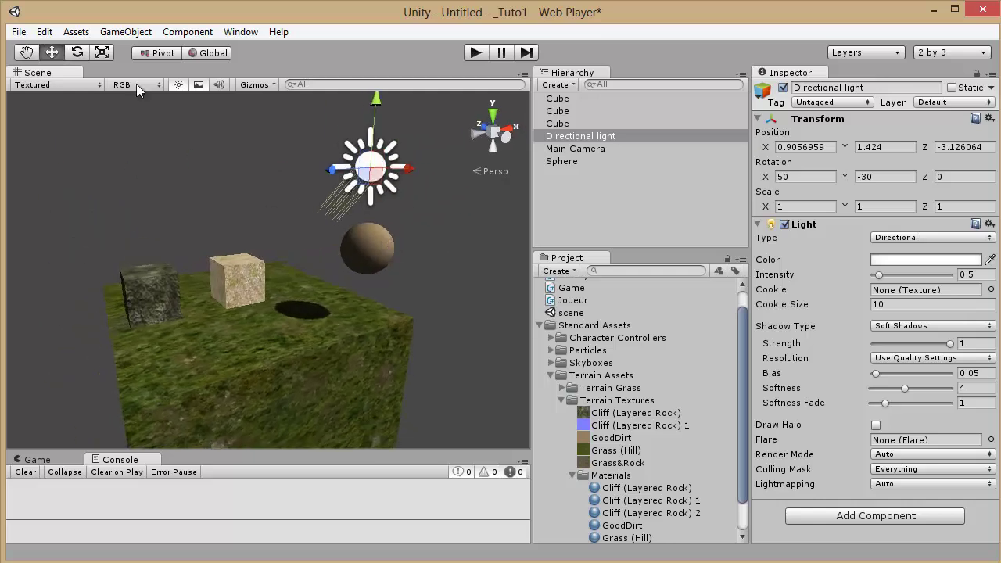
{"action": "left_click", "coordinate": [77, 52]}
{"action": "left_click_drag", "start_coordinate": [426, 142], "coordinate": [208, 289]}
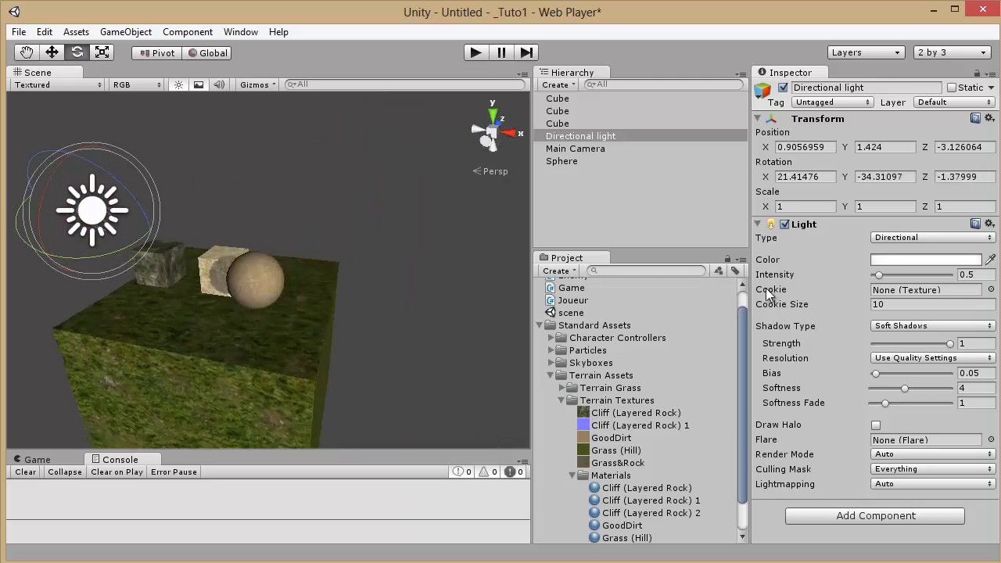
{"action": "left_click_drag", "start_coordinate": [880, 275], "coordinate": [891, 295]}
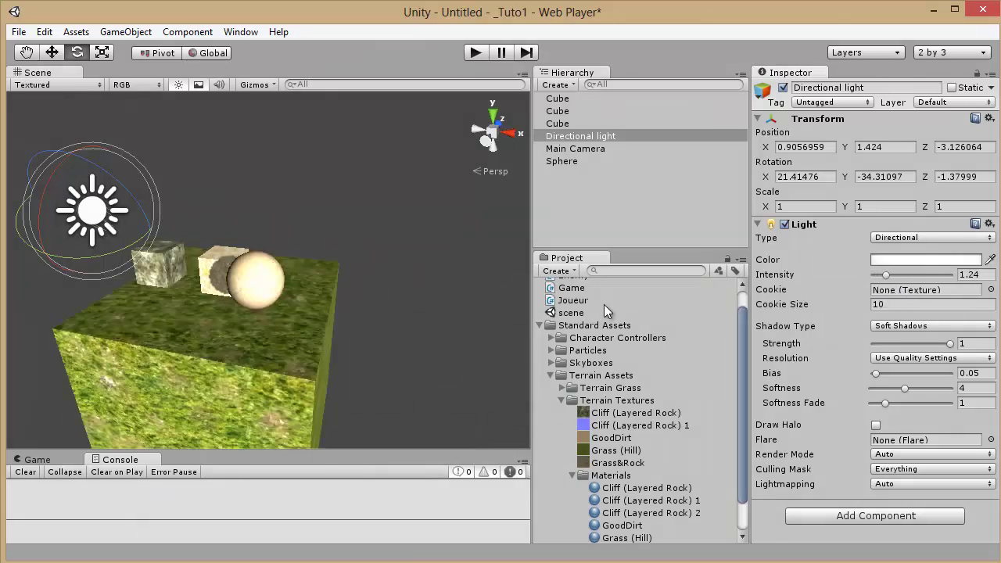
{"action": "left_click_drag", "start_coordinate": [277, 345], "coordinate": [463, 316], "text": "alt"}
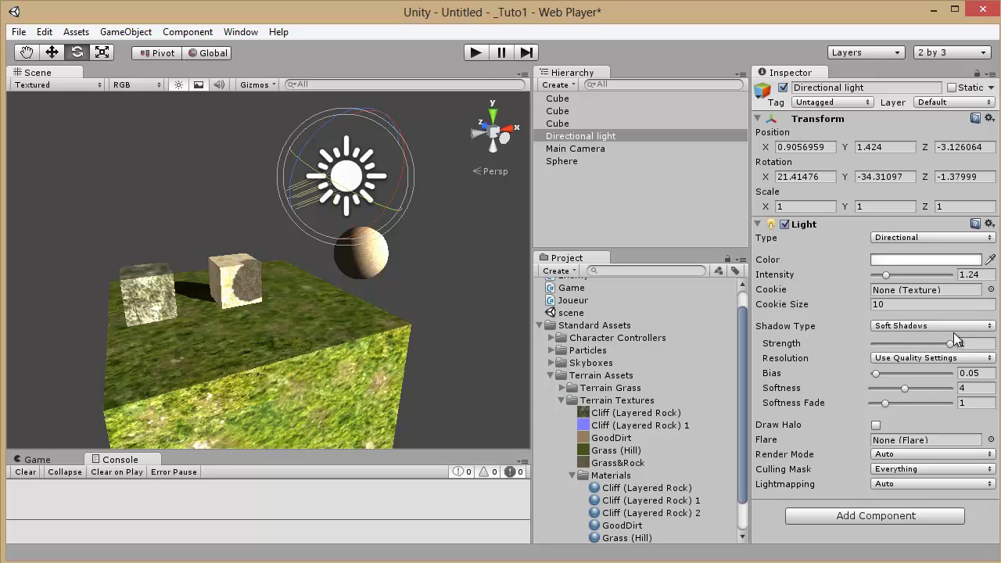
Tint the directional light red (212, 48, 48) and return its color to white (255, 255, 255).
{"action": "left_click", "coordinate": [890, 261]}
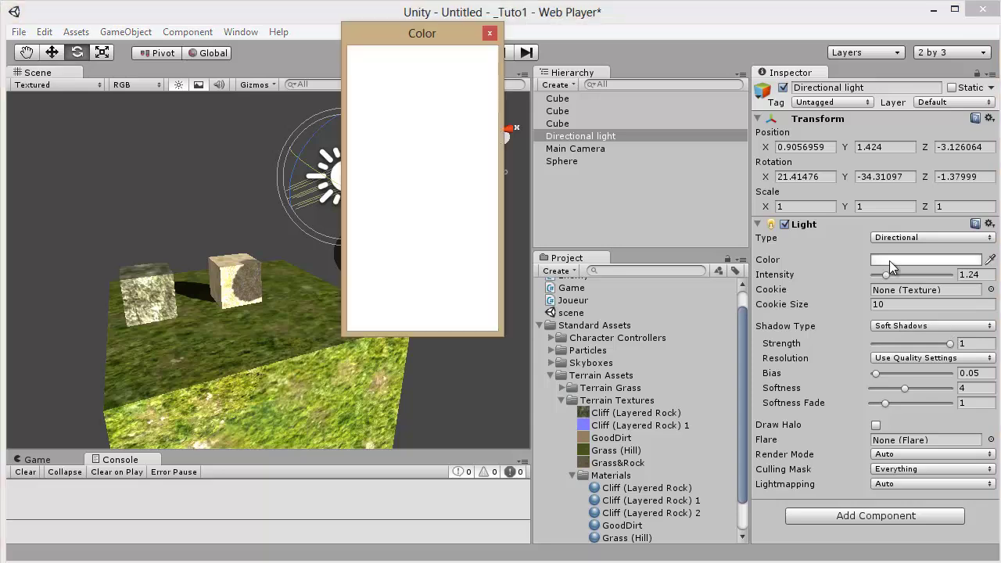
{"action": "left_click_drag", "start_coordinate": [434, 27], "coordinate": [590, 82]}
{"action": "left_click", "coordinate": [622, 153]}
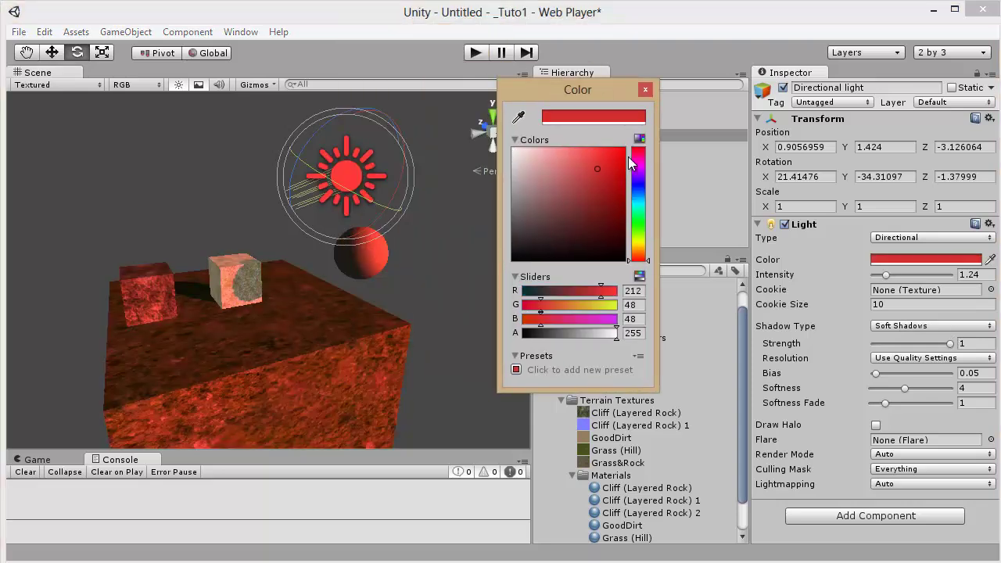
{"action": "left_click_drag", "start_coordinate": [607, 222], "coordinate": [516, 151]}
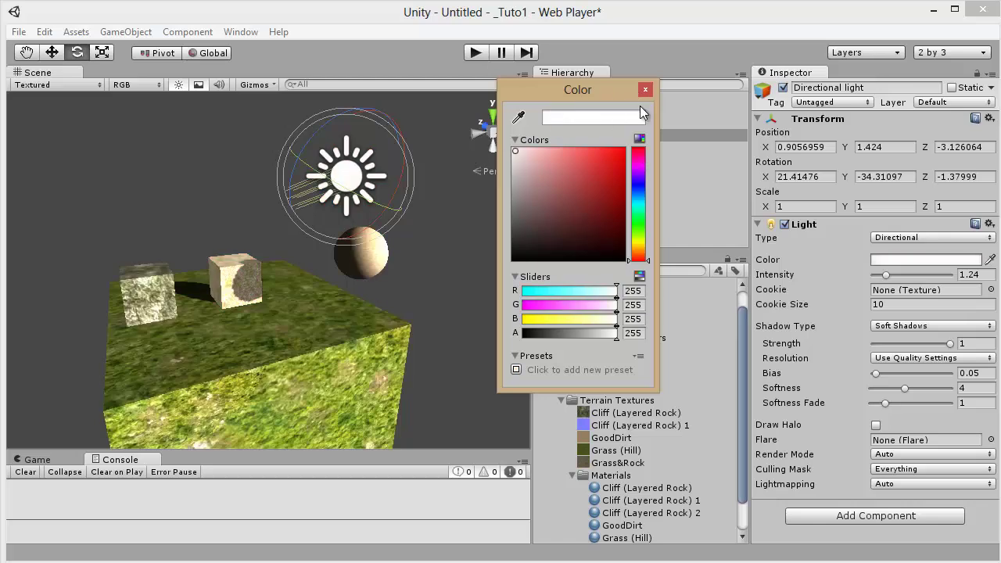
{"action": "left_click", "coordinate": [646, 89]}
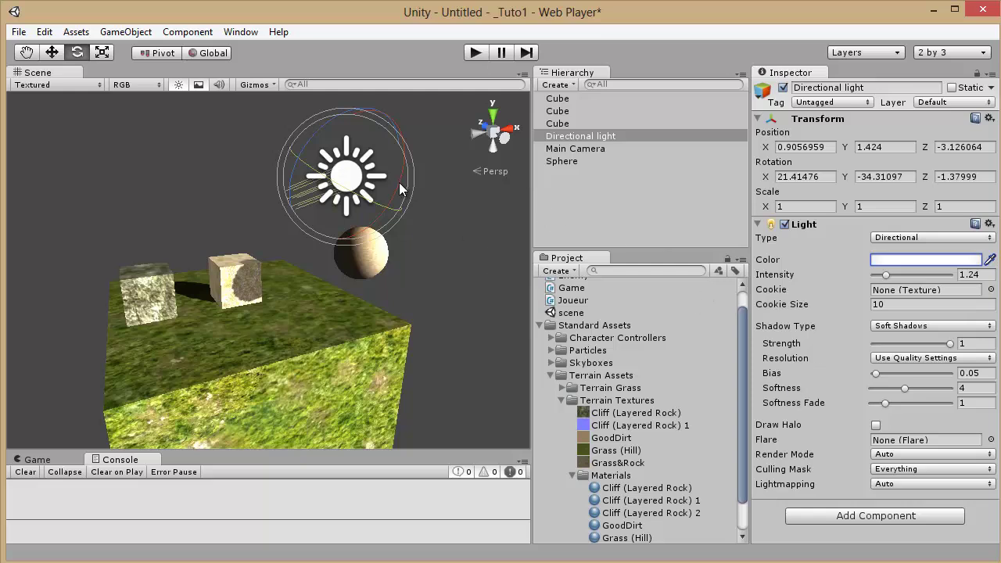
Show the light types that can be created as game objects and look over the lit scene.
{"action": "left_click", "coordinate": [134, 32]}
{"action": "mouse_move", "coordinate": [144, 67]}
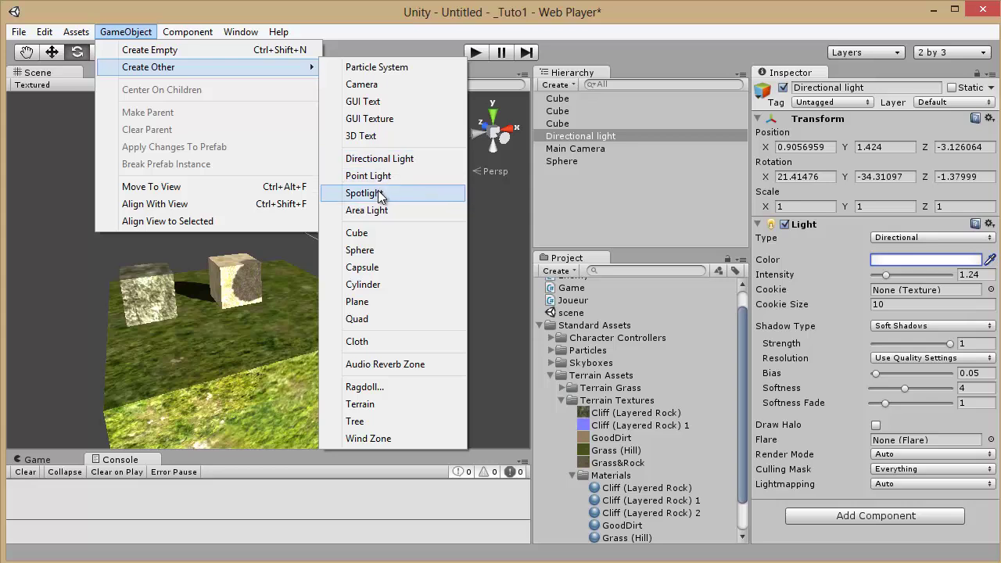
{"action": "left_click", "coordinate": [551, 25]}
{"action": "mouse_move", "coordinate": [368, 235]}
{"action": "left_mouse_down", "text": "alt"}
{"action": "mouse_move", "coordinate": [394, 220]}
{"action": "mouse_move", "coordinate": [376, 222]}
{"action": "left_mouse_up", "text": "alt"}
{"action": "scroll", "coordinate": [369, 231], "scroll_direction": "up", "scroll_amount": 5}
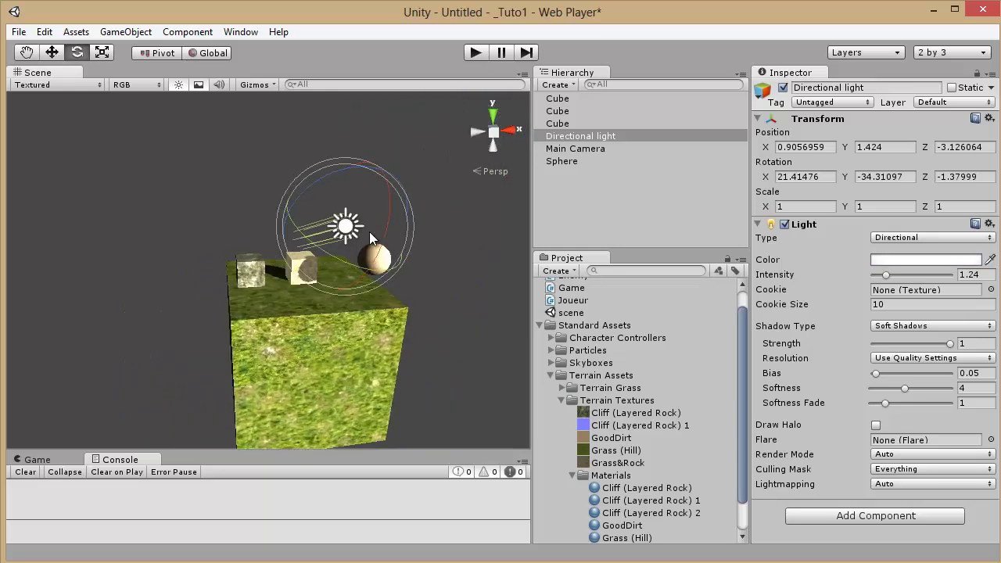
{"action": "scroll", "coordinate": [376, 234], "scroll_direction": "up", "scroll_amount": 2}
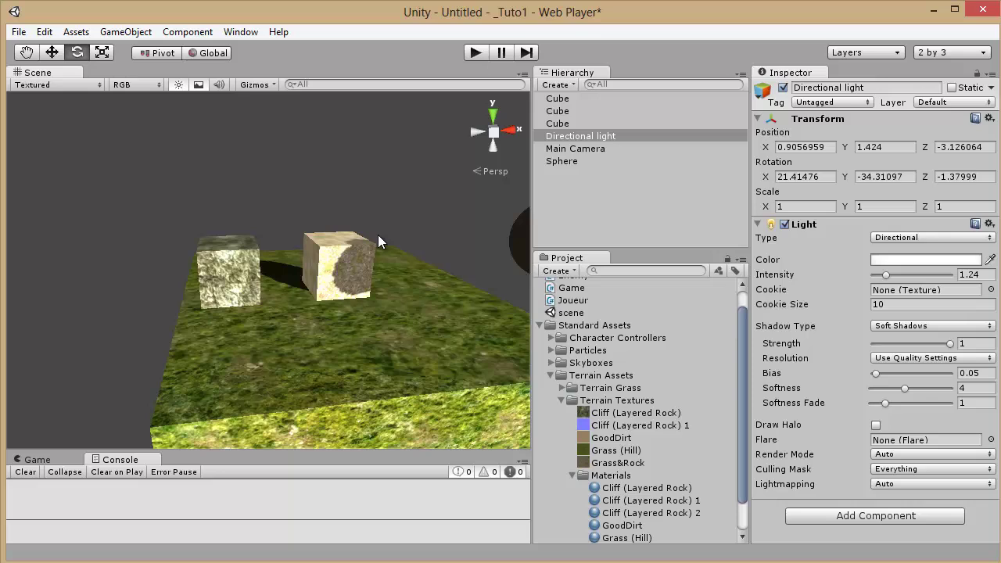
{"action": "scroll", "coordinate": [378, 235], "scroll_direction": "down", "scroll_amount": 6}
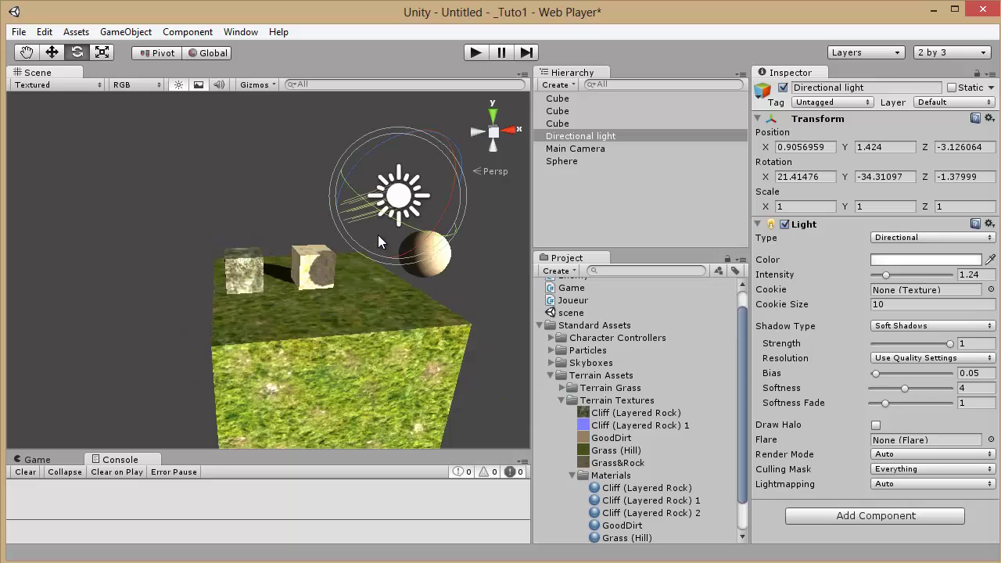
Change the directional light's type to Point and examine its spherical range around the objects.
{"action": "left_click", "coordinate": [928, 238]}
{"action": "left_click", "coordinate": [909, 289]}
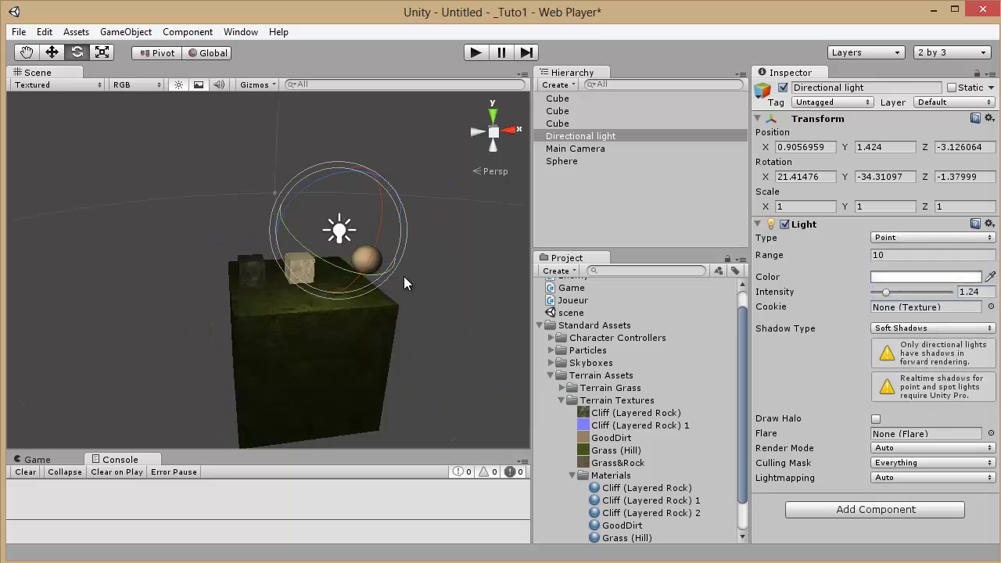
{"action": "left_click", "coordinate": [51, 52]}
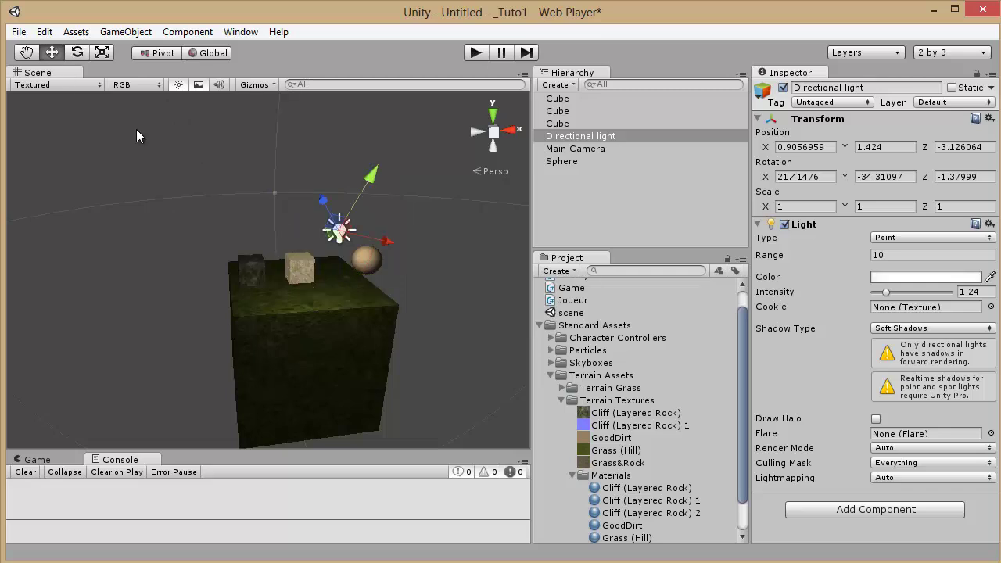
{"action": "left_click_drag", "start_coordinate": [138, 131], "coordinate": [441, 124], "text": "alt"}
{"action": "left_click", "coordinate": [441, 123]}
{"action": "left_click", "coordinate": [580, 136]}
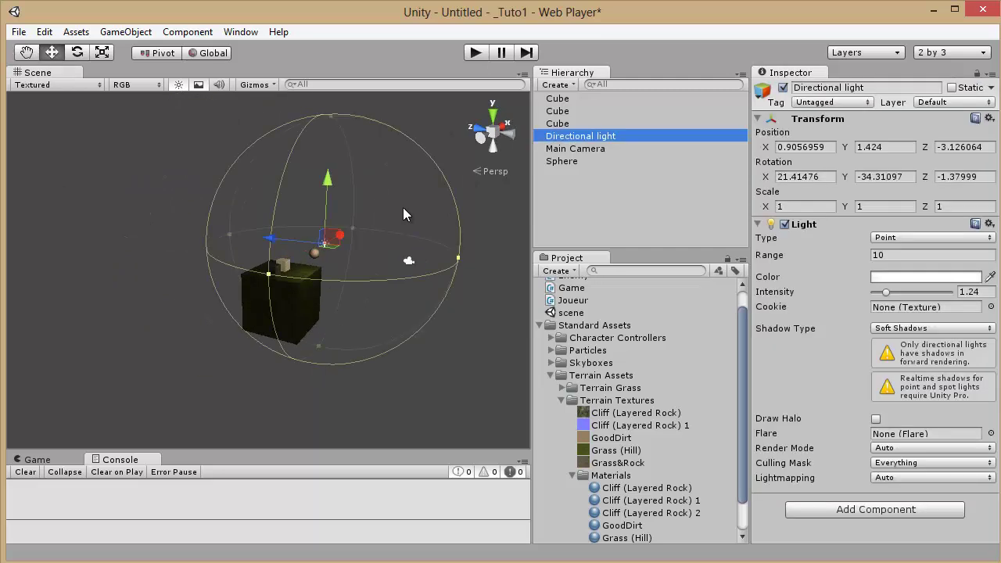
{"action": "scroll", "coordinate": [403, 208], "scroll_direction": "up", "scroll_amount": 5}
Move the point light close to the dirt-textured cube, at about Y 0.87 and Z 0.51.
{"action": "left_click", "coordinate": [274, 225]}
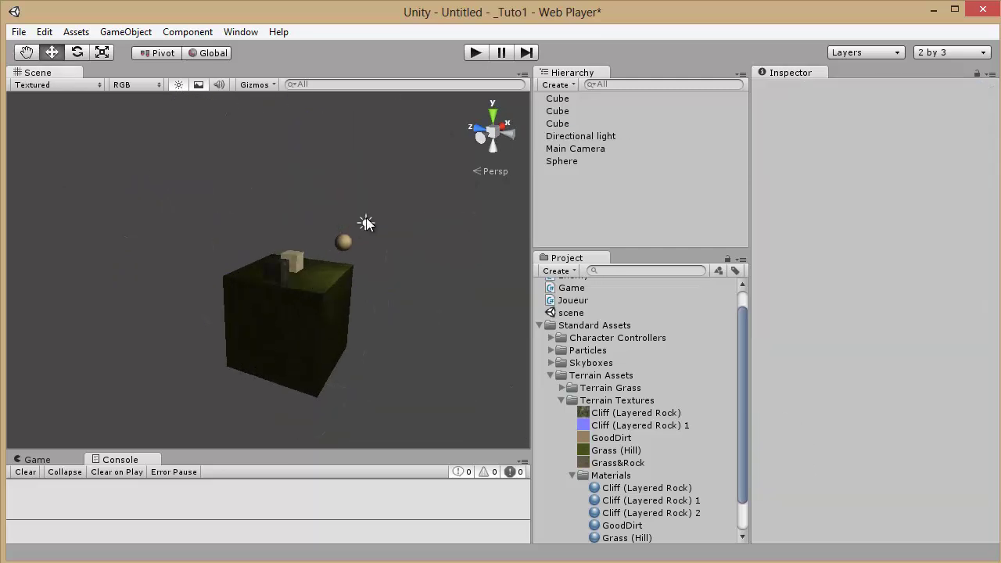
{"action": "mouse_move", "coordinate": [365, 224]}
{"action": "left_mouse_down"}
{"action": "mouse_move", "coordinate": [244, 220]}
{"action": "mouse_move", "coordinate": [349, 221]}
{"action": "left_mouse_up"}
{"action": "left_click_drag", "start_coordinate": [323, 179], "coordinate": [365, 177]}
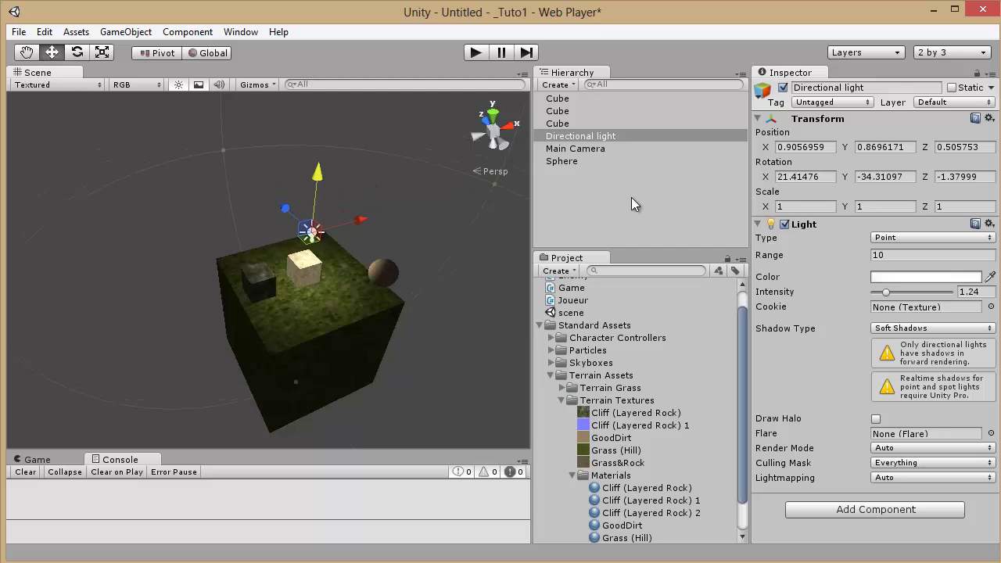
Set the point light's intensity to about 3.21 and its range to about 20.35, and raise it to about Y 7.11.
{"action": "left_click_drag", "start_coordinate": [887, 292], "coordinate": [908, 299]}
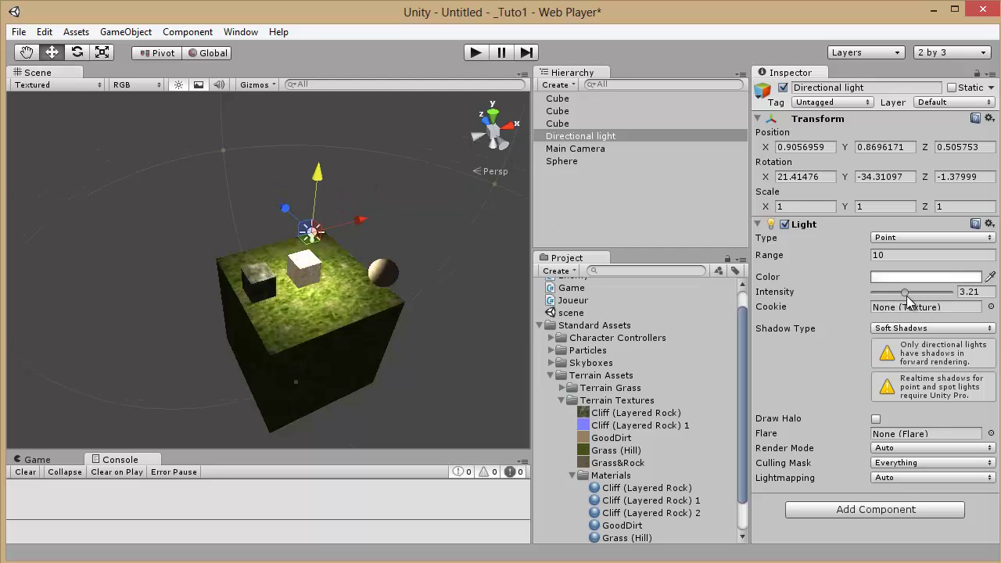
{"action": "key", "text": "f"}
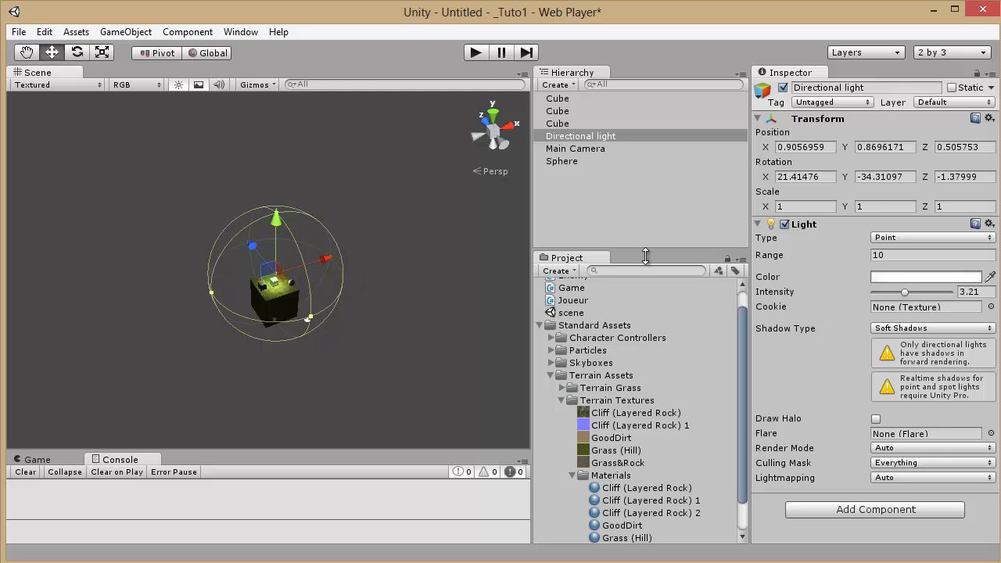
{"action": "left_click_drag", "start_coordinate": [831, 249], "coordinate": [974, 252]}
{"action": "left_click_drag", "start_coordinate": [275, 225], "coordinate": [334, 198]}
{"action": "scroll", "coordinate": [500, 311], "scroll_direction": "up", "scroll_amount": 2}
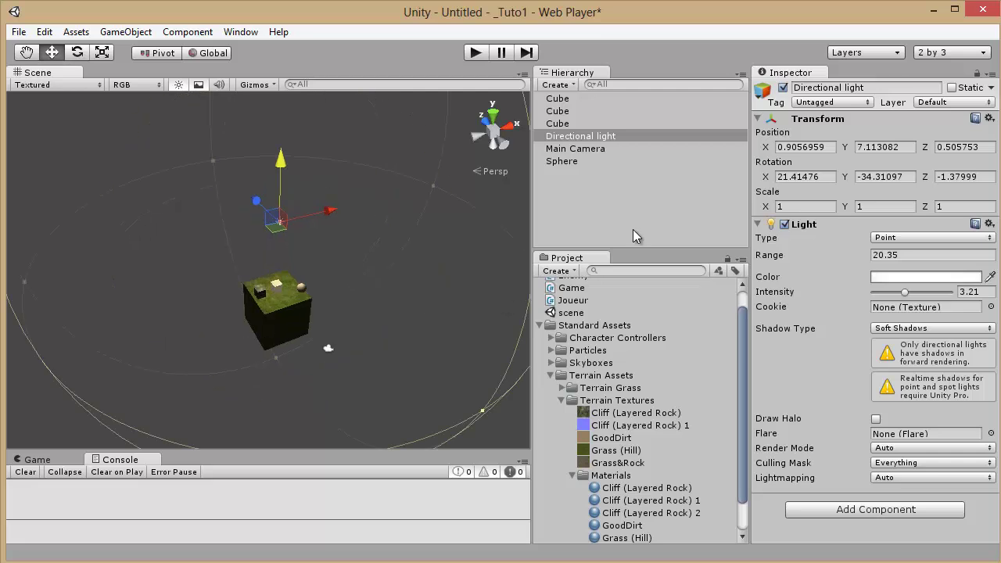
Change the light's type to Spot and examine its cone from the side.
{"action": "left_click", "coordinate": [900, 238]}
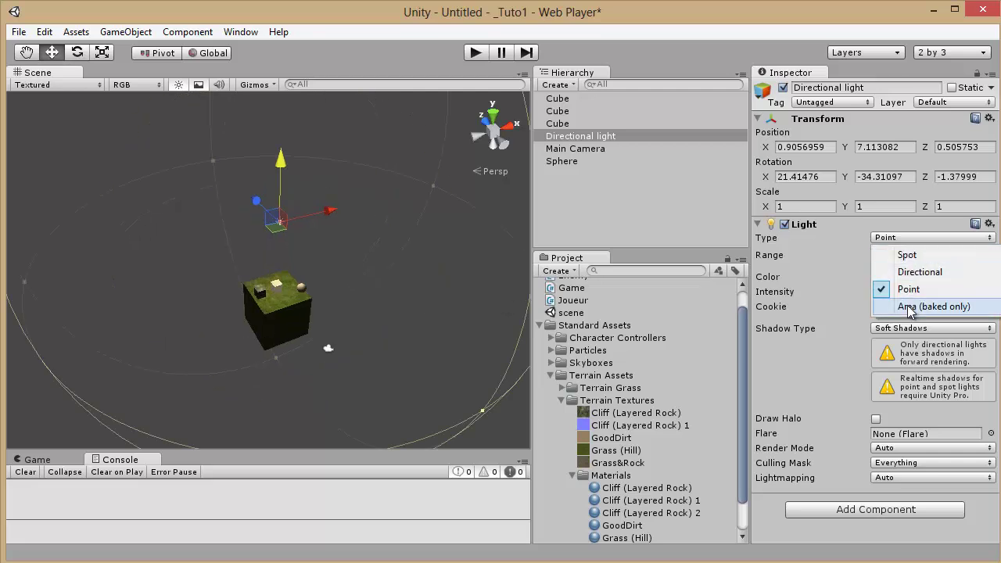
{"action": "left_click", "coordinate": [908, 255]}
{"action": "left_click_drag", "start_coordinate": [312, 272], "coordinate": [460, 127]}
{"action": "left_click", "coordinate": [586, 138]}
{"action": "left_click_drag", "start_coordinate": [585, 137], "coordinate": [417, 182], "text": "alt"}
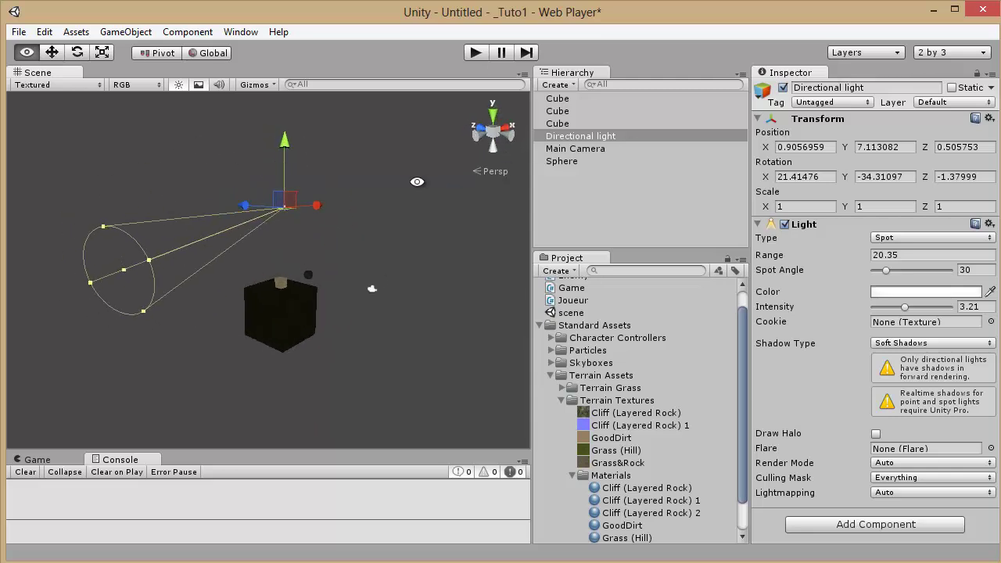
Rotate the spot light downward onto the small cubes, to about X 81.25, Y -39.81 and Z -46.37.
{"action": "left_click", "coordinate": [77, 52]}
{"action": "left_click_drag", "start_coordinate": [366, 210], "coordinate": [235, 157], "text": "alt"}
{"action": "left_click_drag", "start_coordinate": [351, 242], "coordinate": [275, 205], "text": "alt"}
{"action": "left_click_drag", "start_coordinate": [276, 205], "coordinate": [310, 349], "text": "alt"}
{"action": "scroll", "coordinate": [311, 347], "scroll_direction": "up", "scroll_amount": 3}
{"action": "scroll", "coordinate": [312, 336], "scroll_direction": "down", "scroll_amount": 5}
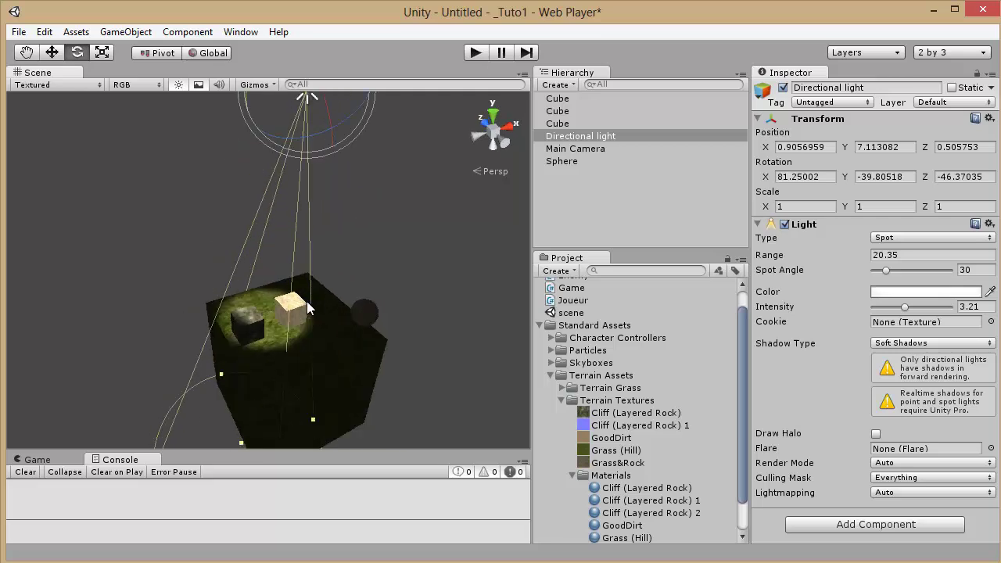
Move the spot light to about X 1.78, Y 7.53, Z 0.16 and widen its cone to about 32.2 degrees with range 21.26.
{"action": "left_click", "coordinate": [53, 52]}
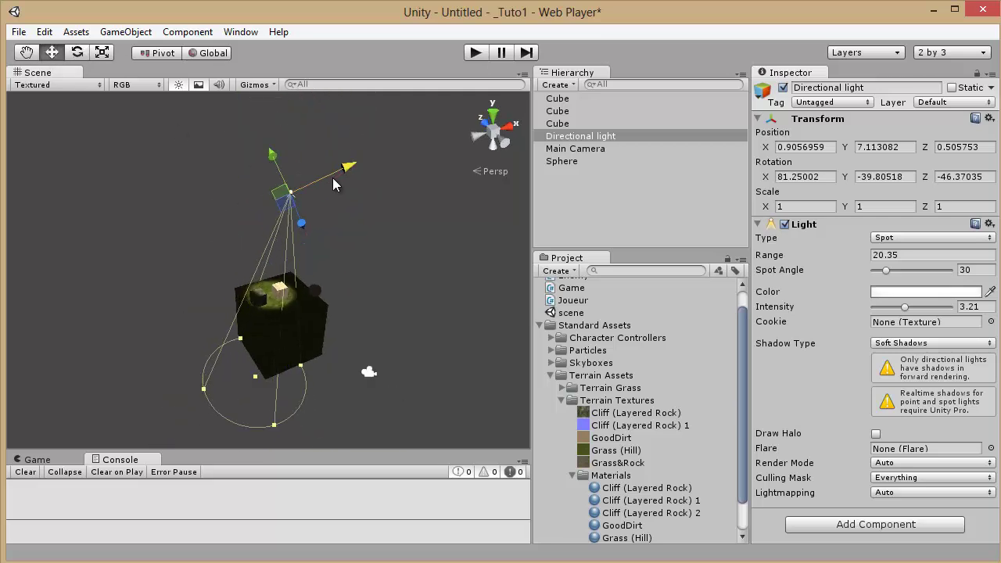
{"action": "left_click_drag", "start_coordinate": [331, 179], "coordinate": [342, 188]}
{"action": "left_click_drag", "start_coordinate": [342, 187], "coordinate": [426, 291], "text": "alt"}
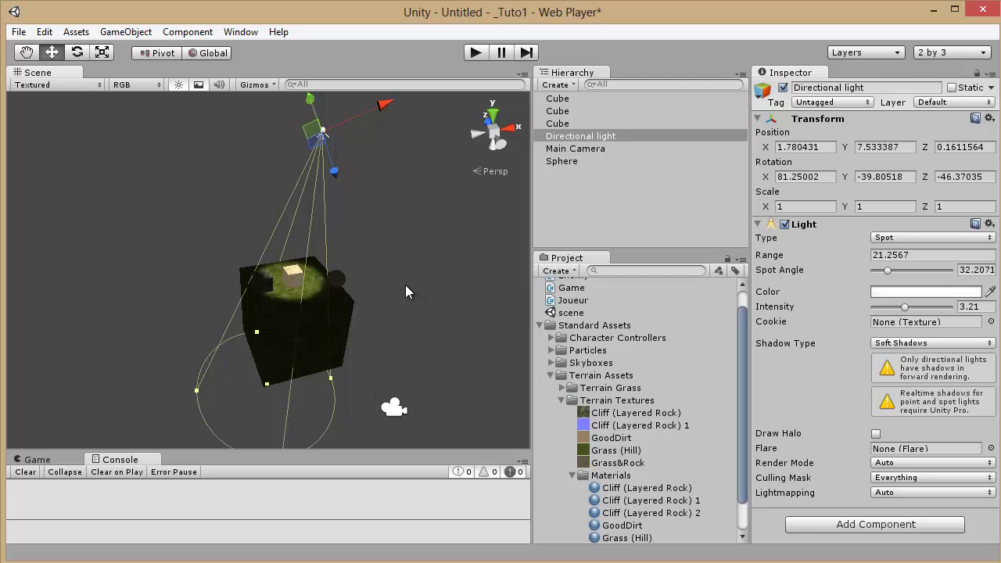
{"action": "left_click_drag", "start_coordinate": [180, 268], "coordinate": [402, 226], "text": "alt"}
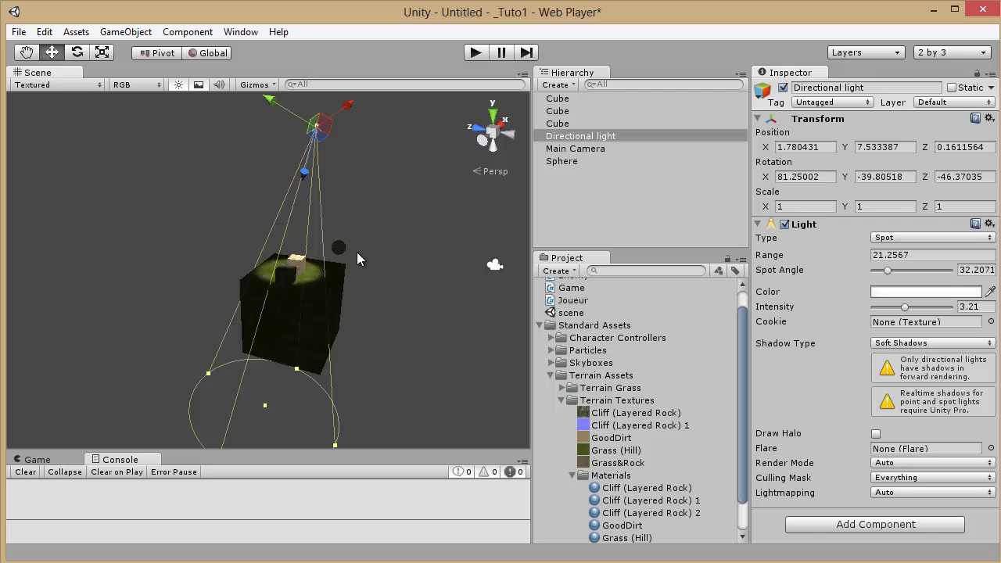
{"action": "left_click", "coordinate": [384, 255]}
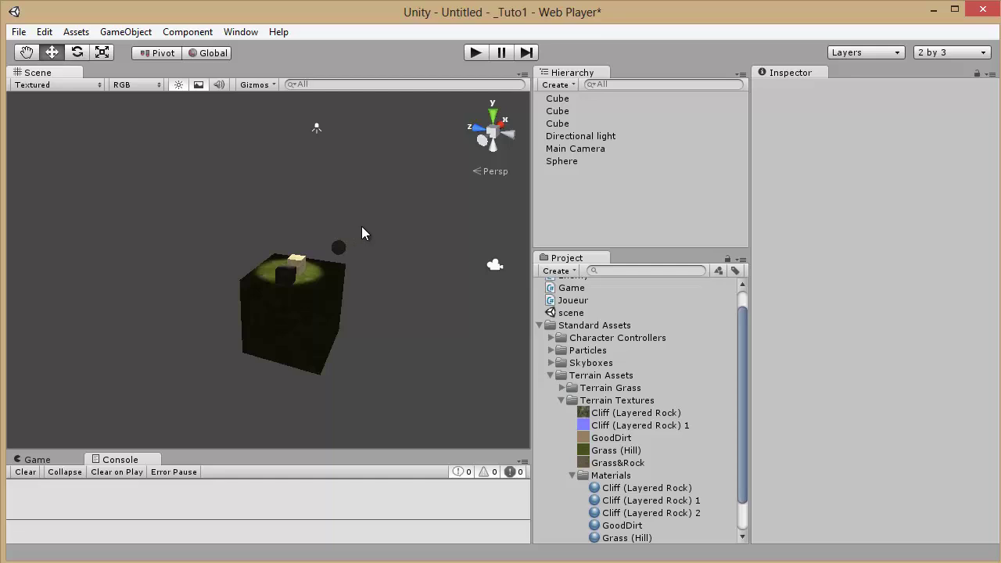
Scale the large grass-textured cube far out along its X and Z axes to make a broad ground.
{"action": "left_click_drag", "start_coordinate": [382, 286], "coordinate": [321, 302], "text": "alt"}
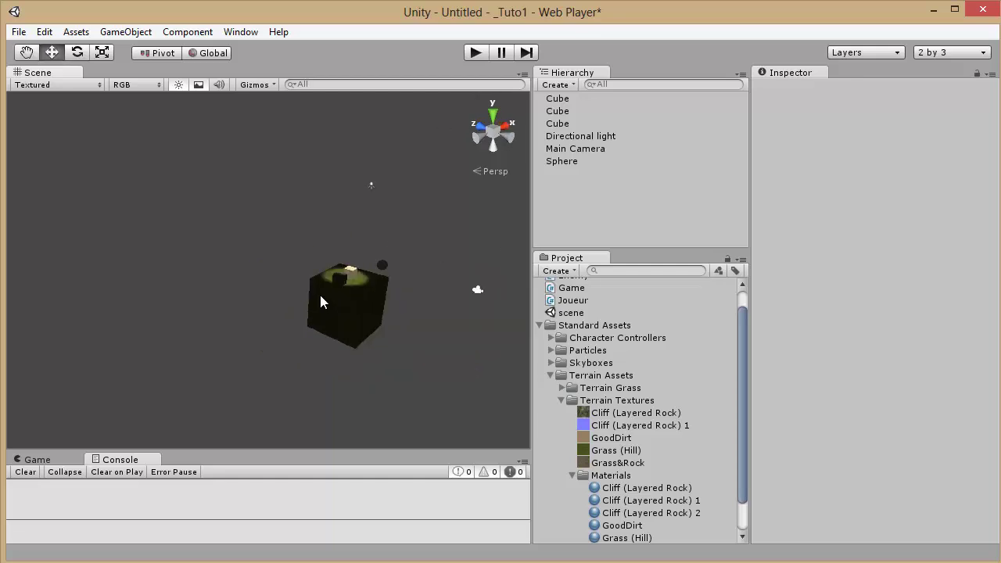
{"action": "scroll", "coordinate": [321, 296], "scroll_direction": "down", "scroll_amount": 4}
{"action": "middle_click_drag", "start_coordinate": [335, 288], "coordinate": [286, 273]}
{"action": "scroll", "coordinate": [294, 277], "scroll_direction": "up", "scroll_amount": 8}
{"action": "left_click", "coordinate": [274, 279]}
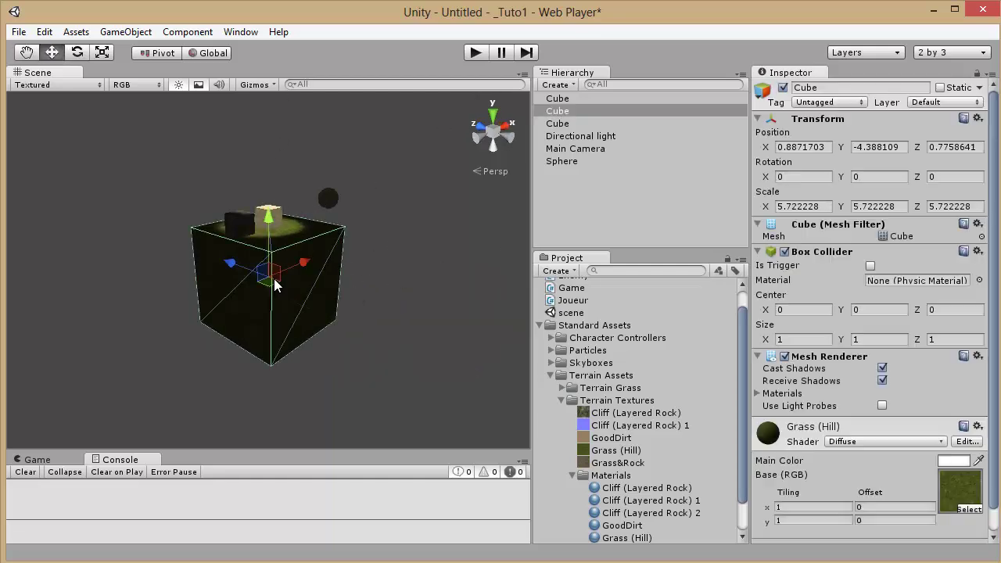
{"action": "scroll", "coordinate": [273, 279], "scroll_direction": "down", "scroll_amount": 2}
{"action": "left_click", "coordinate": [102, 53]}
{"action": "left_click_drag", "start_coordinate": [301, 266], "coordinate": [522, 236]}
{"action": "left_click_drag", "start_coordinate": [228, 259], "coordinate": [59, 185]}
{"action": "right_click_drag", "start_coordinate": [273, 253], "coordinate": [262, 201]}
{"action": "left_click", "coordinate": [410, 267]}
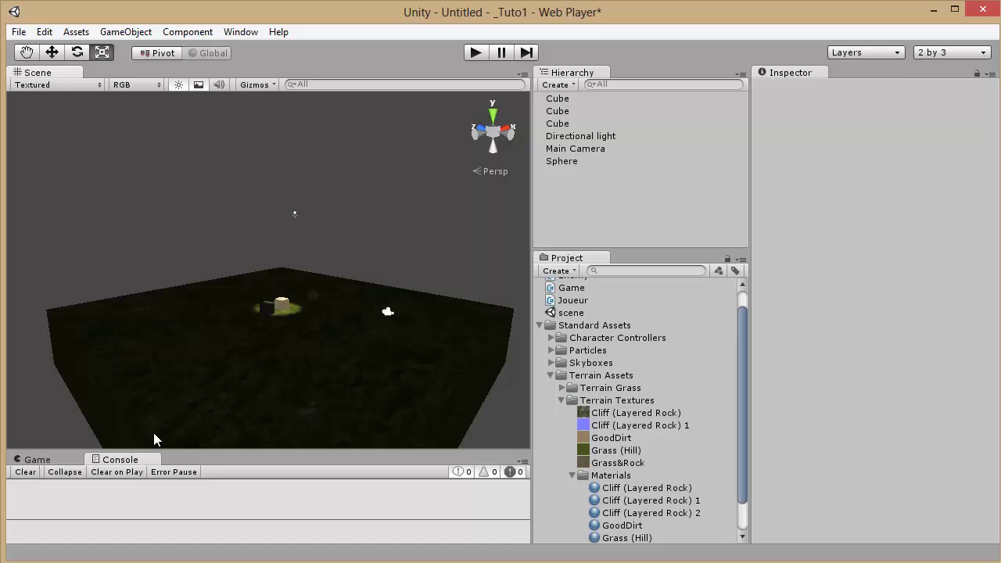
Enlarge the area below the Scene view and show the Game view there.
{"action": "left_click_drag", "start_coordinate": [175, 452], "coordinate": [59, 313]}
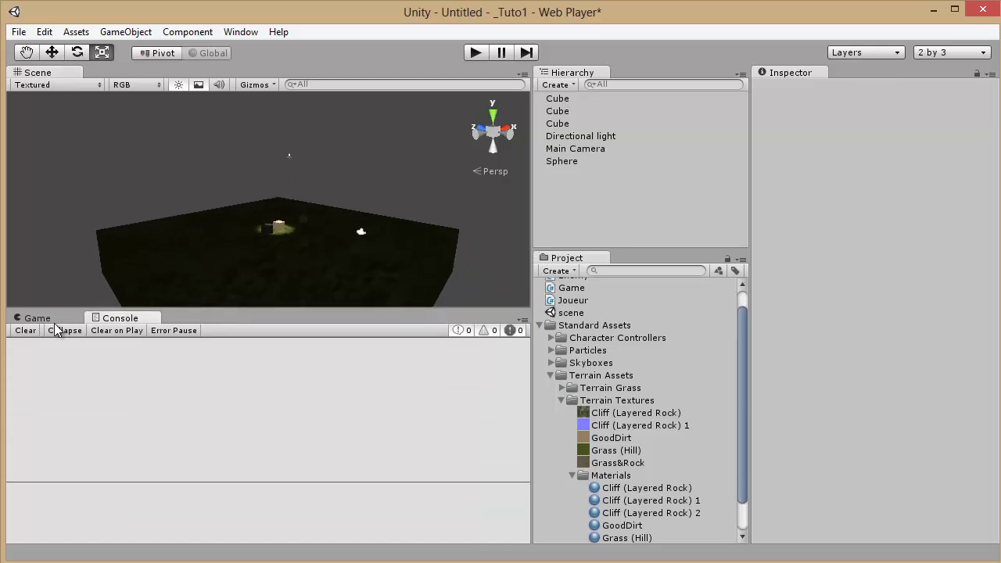
{"action": "left_click", "coordinate": [35, 318]}
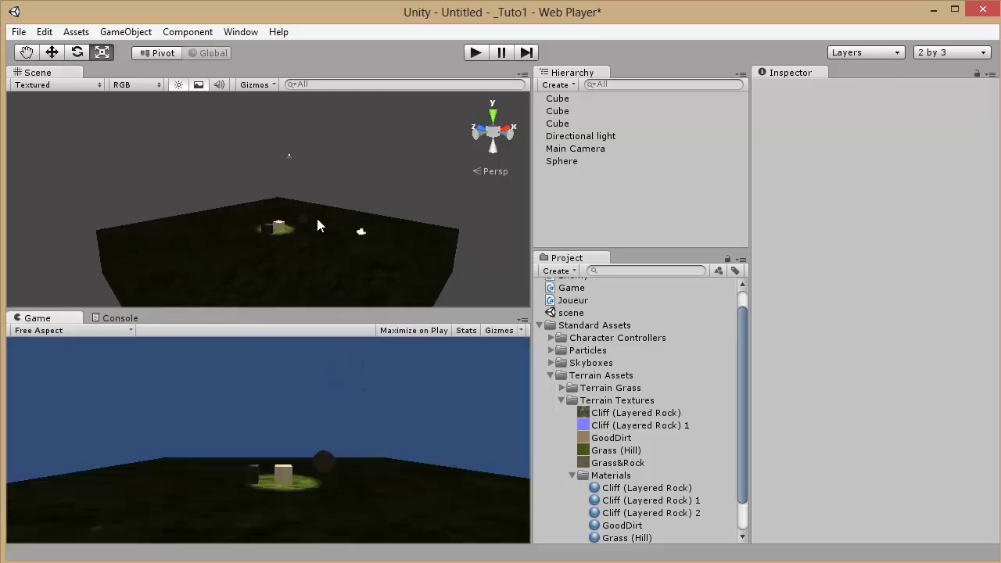
{"action": "scroll", "coordinate": [318, 223], "scroll_direction": "down", "scroll_amount": 4}
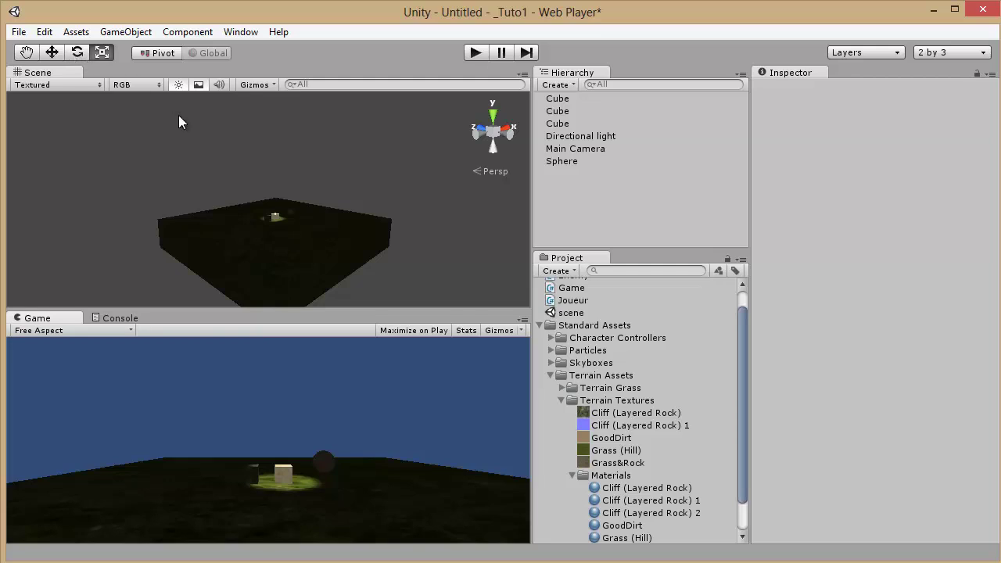
Deactivate the Main Camera, enlarge the Game view further, and activate the camera again.
{"action": "left_click", "coordinate": [571, 148]}
{"action": "left_click", "coordinate": [391, 309]}
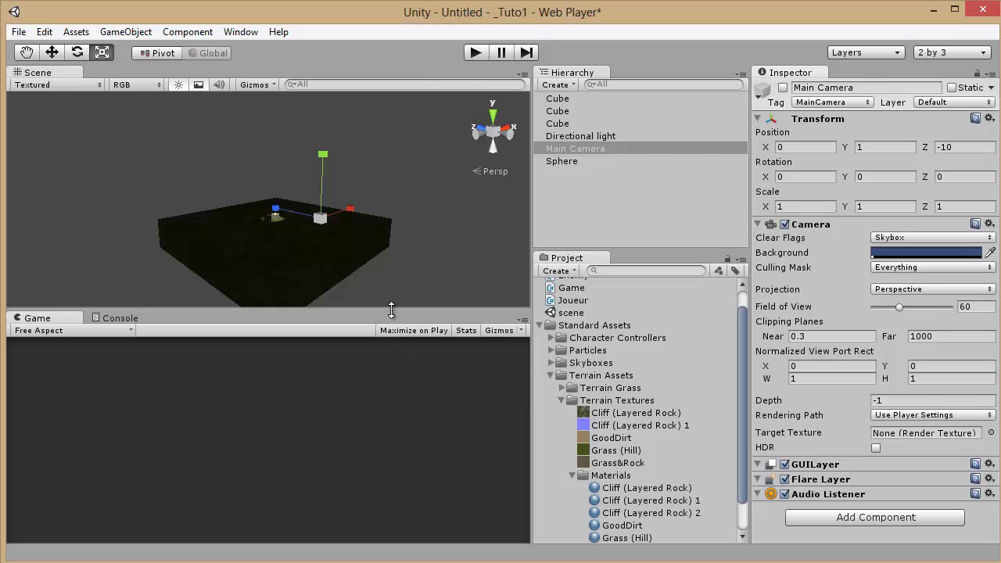
{"action": "left_click_drag", "start_coordinate": [392, 309], "coordinate": [352, 238]}
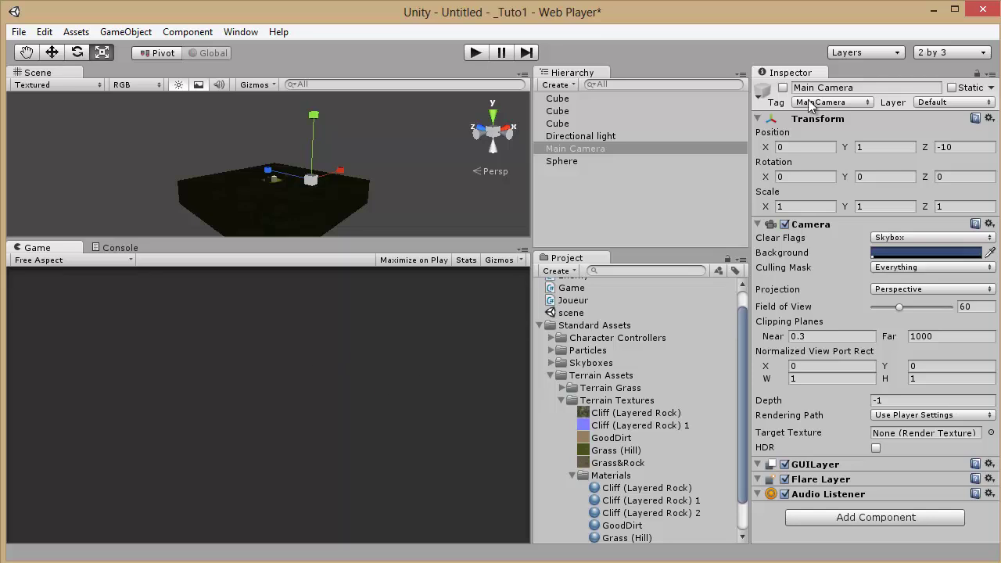
{"action": "left_click", "coordinate": [783, 88]}
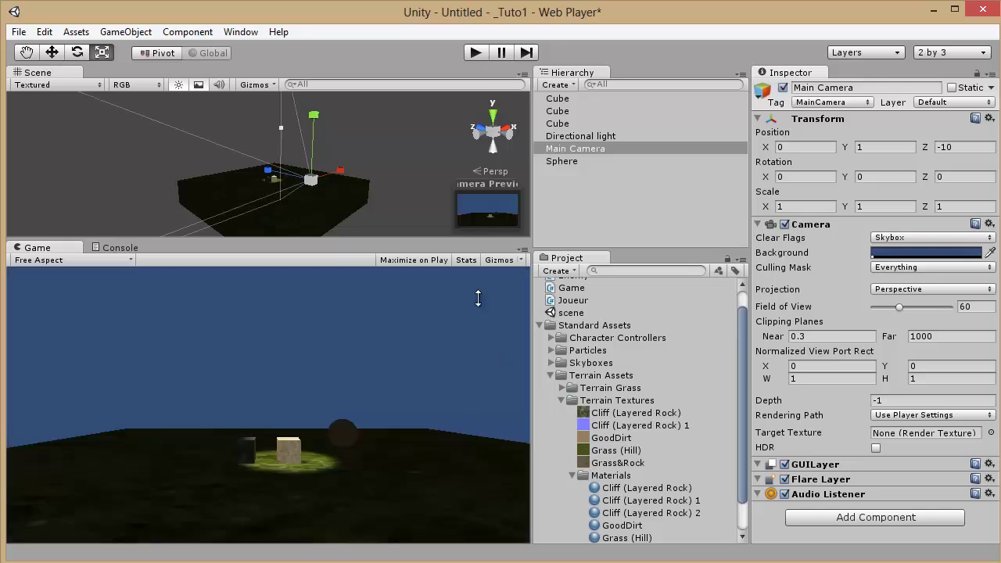
Run the scene in play mode with widened Scene and Game views, watch the objects, and stop it.
{"action": "left_click", "coordinate": [476, 54]}
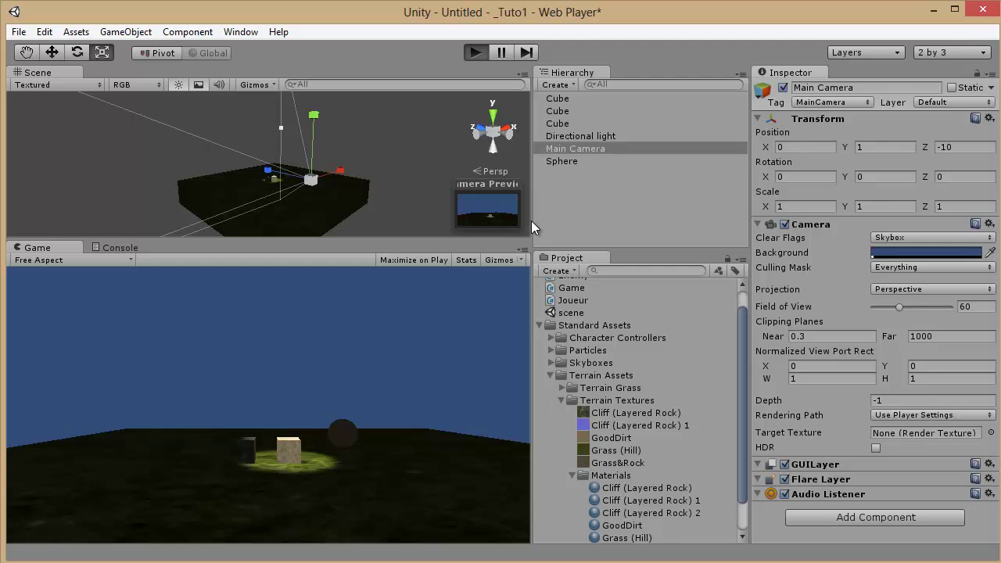
{"action": "left_click_drag", "start_coordinate": [533, 218], "coordinate": [707, 221]}
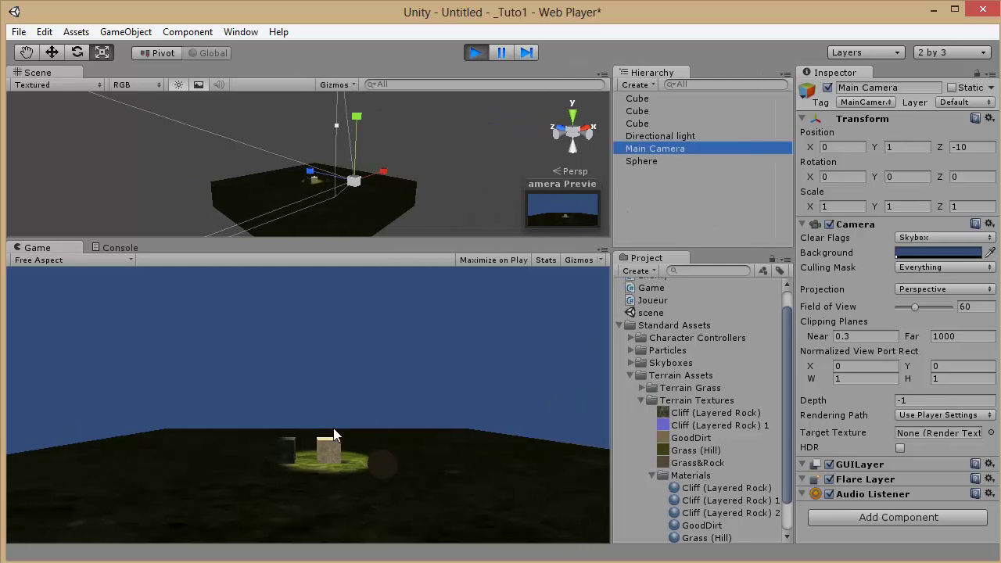
{"action": "left_click", "coordinate": [477, 53]}
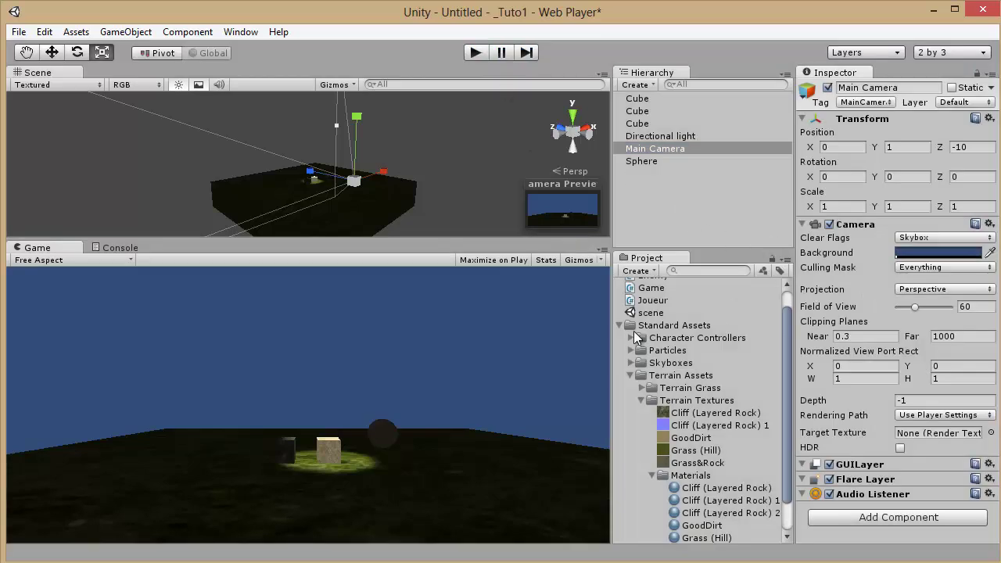
Collapse the Terrain Assets folder and look at the Clear Flags options of the Main Camera.
{"action": "left_click", "coordinate": [633, 376]}
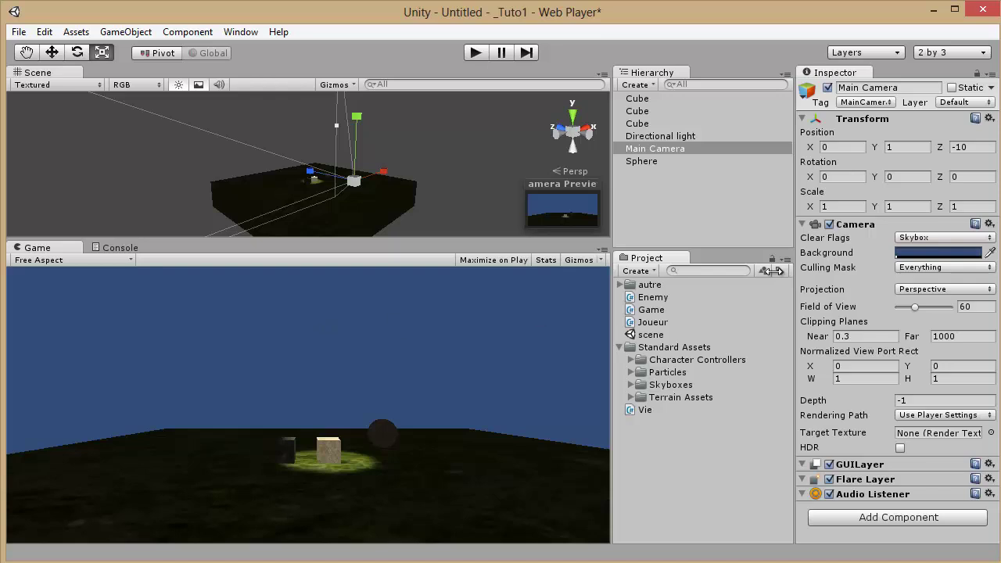
{"action": "left_click", "coordinate": [917, 238]}
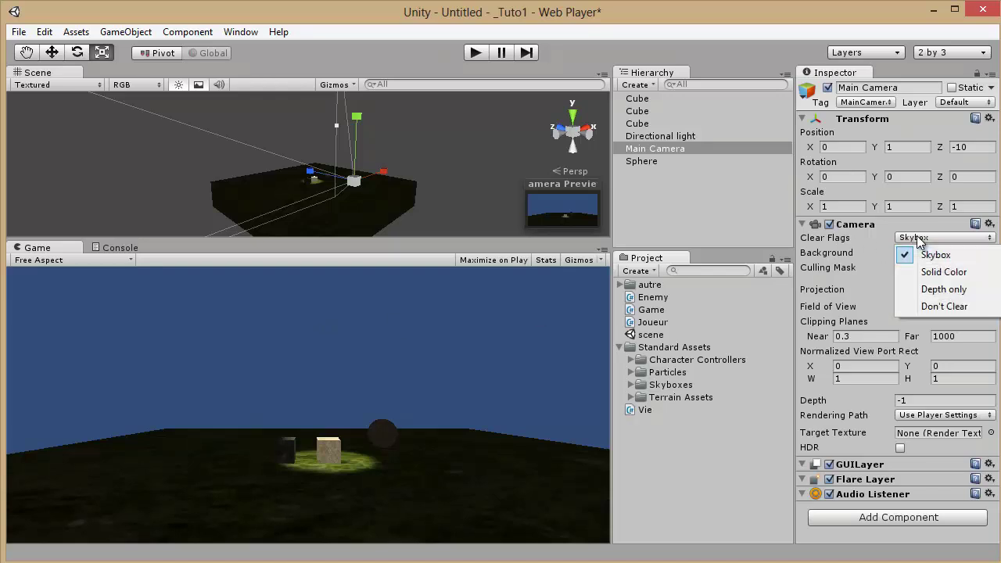
{"action": "left_click", "coordinate": [697, 426]}
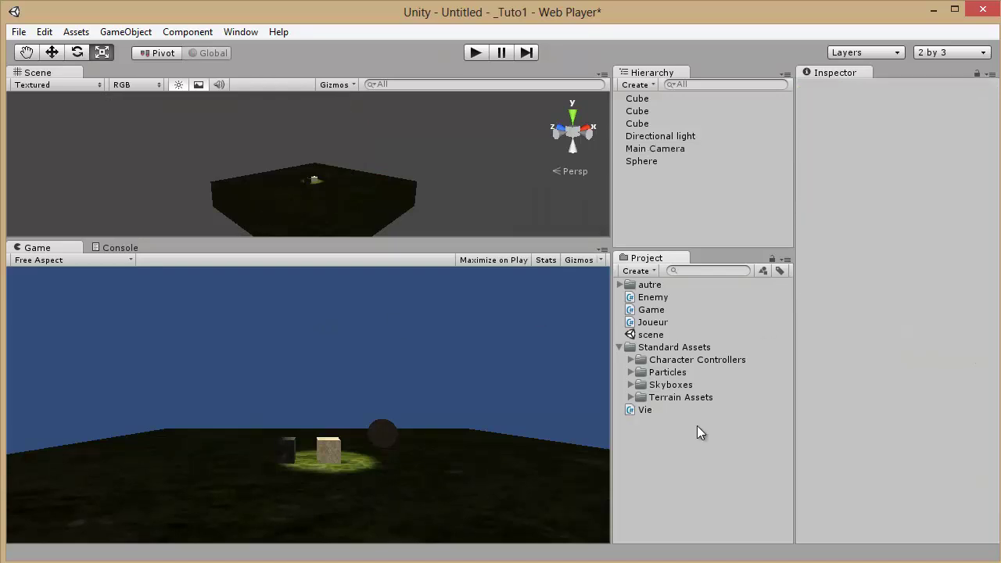
{"action": "left_click", "coordinate": [657, 136]}
{"action": "left_click", "coordinate": [675, 149]}
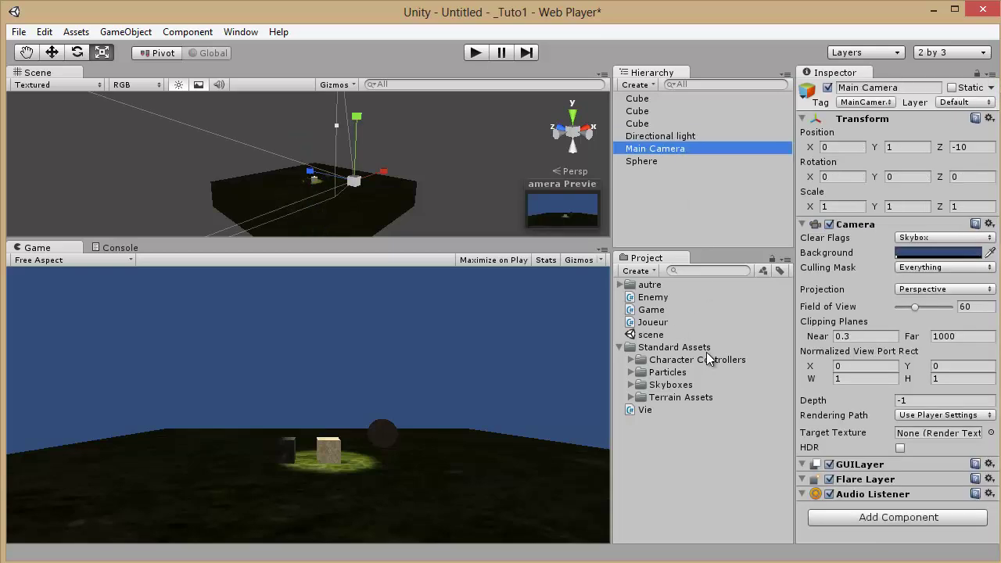
Assign Sunny1 Skybox as the skybox material in the render settings and look around the sky in the Scene view.
{"action": "left_click", "coordinate": [45, 32]}
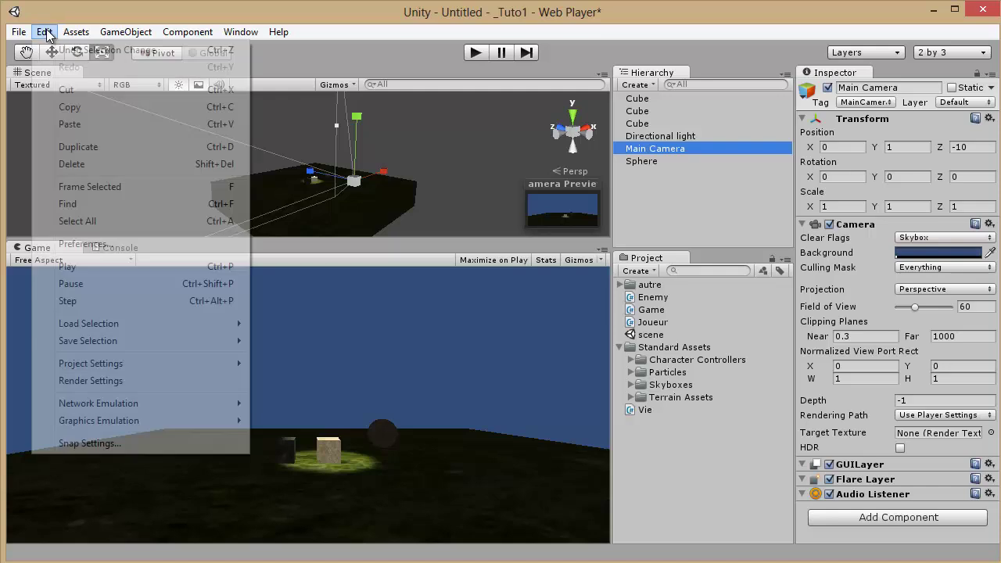
{"action": "left_click", "coordinate": [123, 382]}
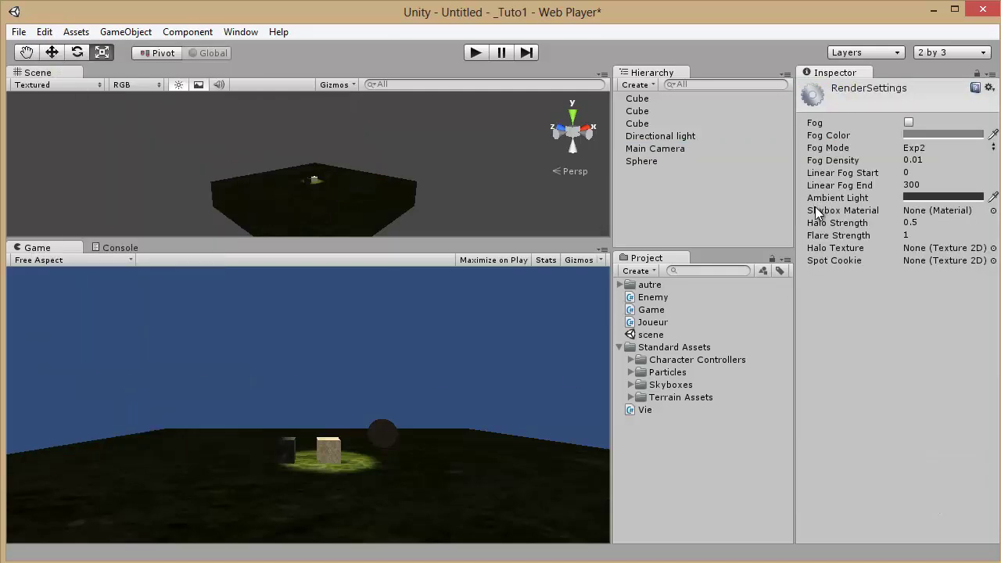
{"action": "left_click", "coordinate": [632, 384]}
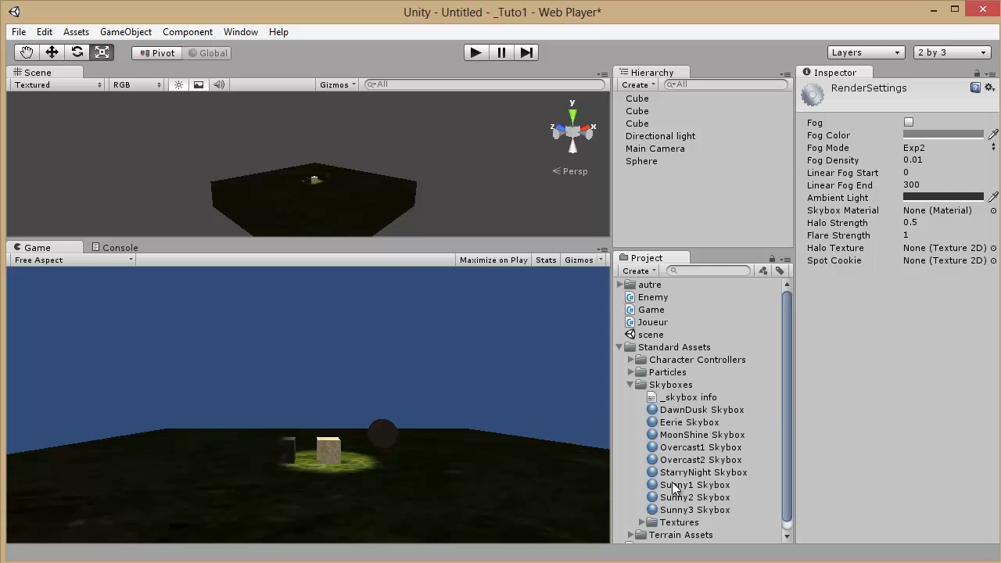
{"action": "left_click_drag", "start_coordinate": [674, 487], "coordinate": [931, 211]}
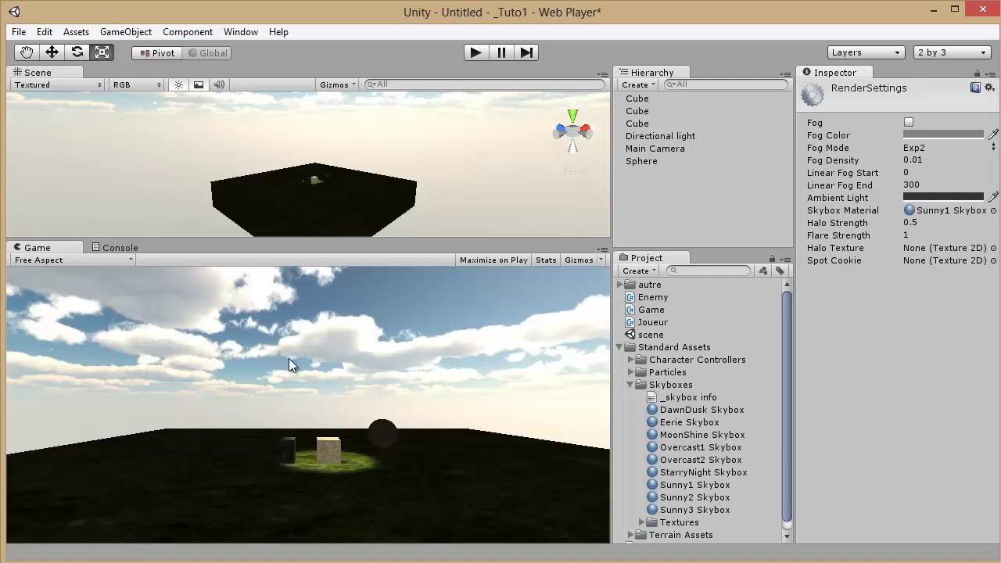
{"action": "right_click_drag", "start_coordinate": [385, 225], "coordinate": [403, 133]}
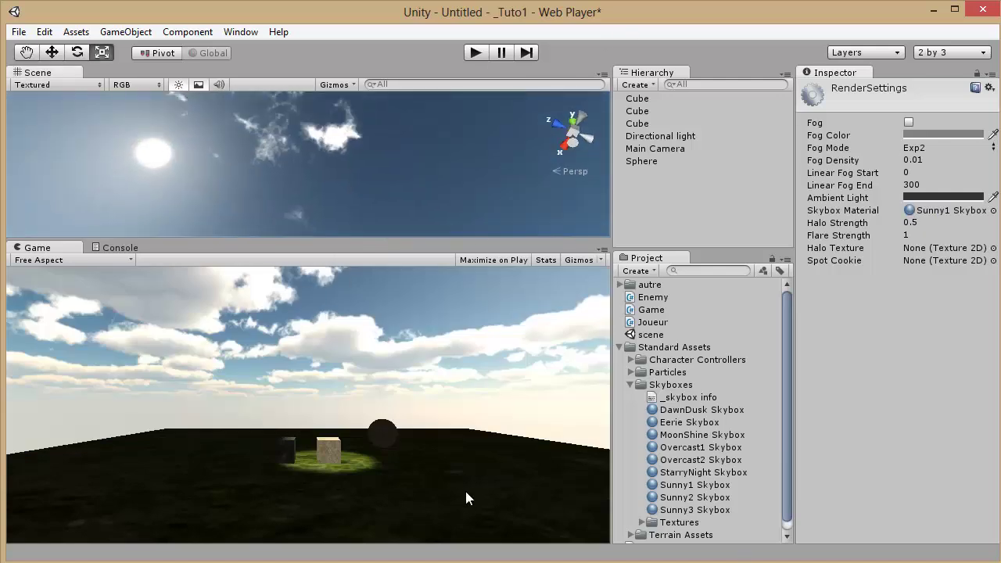
{"action": "right_click_drag", "start_coordinate": [473, 206], "coordinate": [295, 431]}
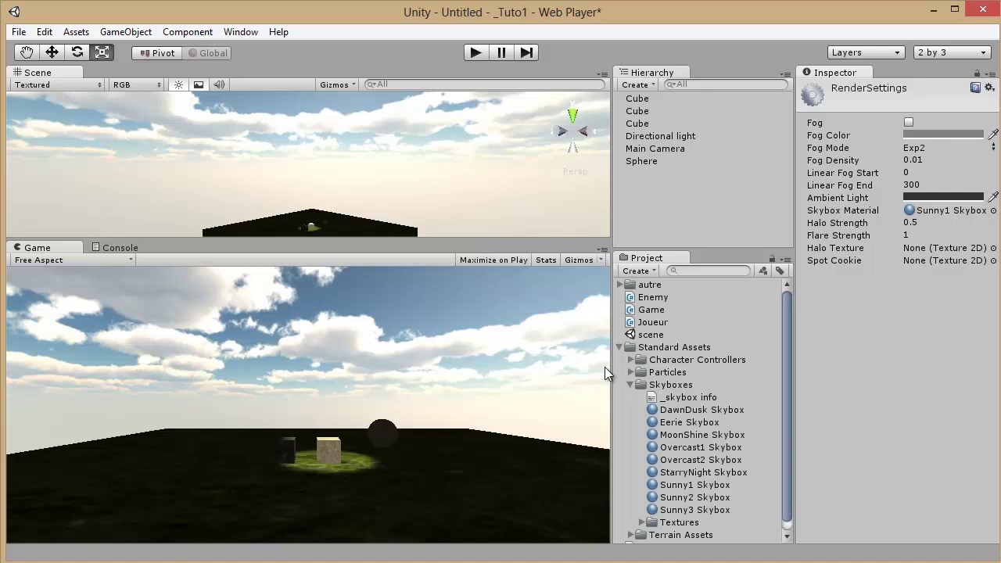
Collapse the Skyboxes folder and place the 3rd Person Controller from the Character Controllers folder on the ground.
{"action": "left_click", "coordinate": [630, 384]}
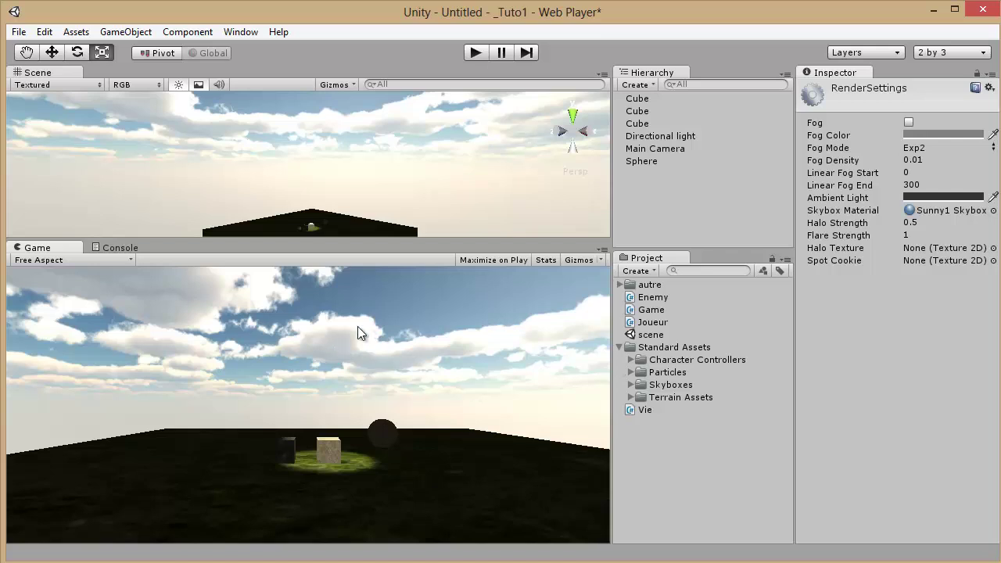
{"action": "left_click", "coordinate": [629, 360]}
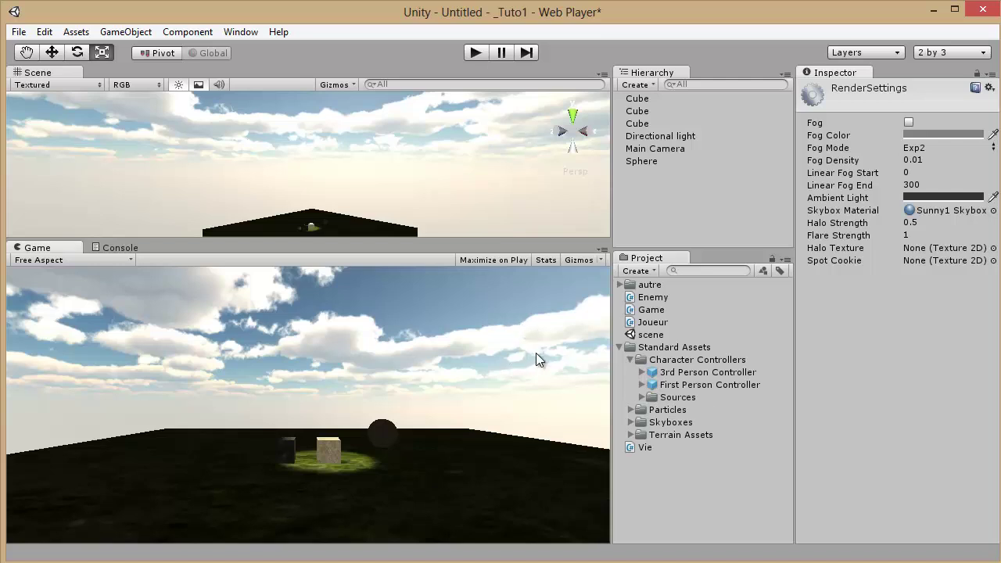
{"action": "mouse_move", "coordinate": [529, 232]}
{"action": "left_mouse_down", "text": "alt"}
{"action": "mouse_move", "coordinate": [512, 279]}
{"action": "mouse_move", "coordinate": [481, 196]}
{"action": "mouse_move", "coordinate": [520, 224]}
{"action": "left_mouse_up", "text": "alt"}
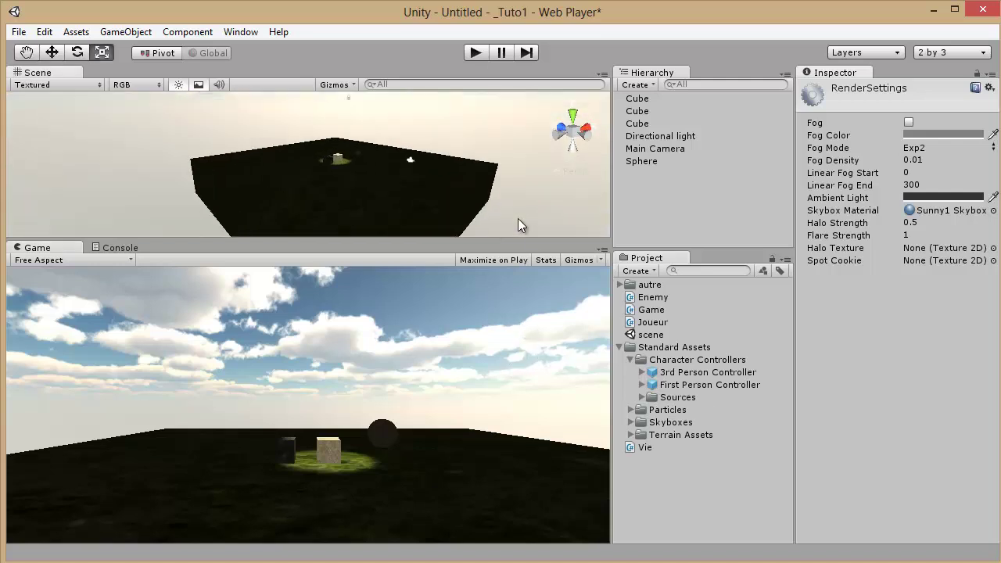
{"action": "left_click_drag", "start_coordinate": [663, 385], "coordinate": [348, 197]}
Run the scene briefly, stop it, and raise the 3rd Person Controller above the ground.
{"action": "left_click", "coordinate": [476, 52]}
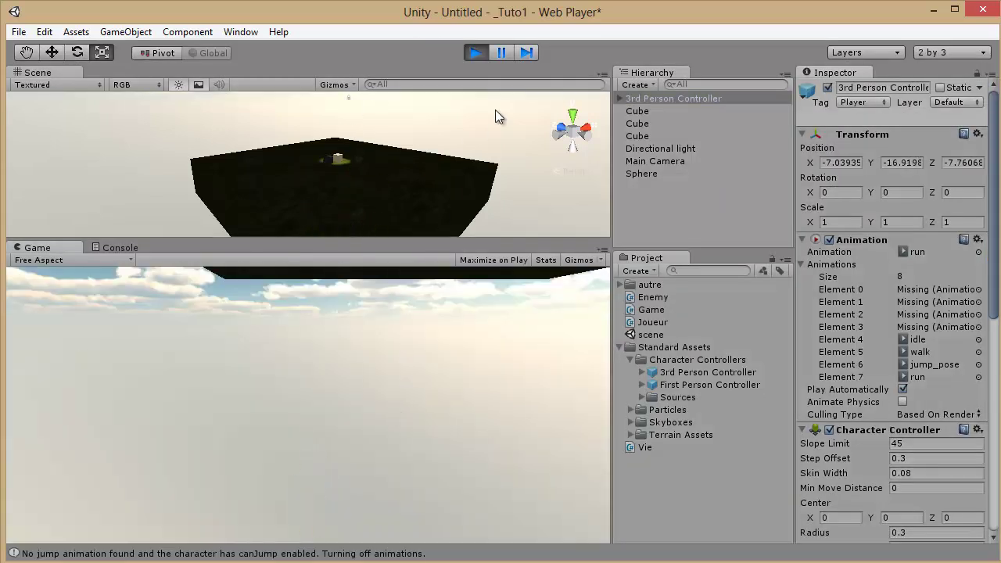
{"action": "left_click", "coordinate": [476, 53]}
{"action": "key", "text": "w"}
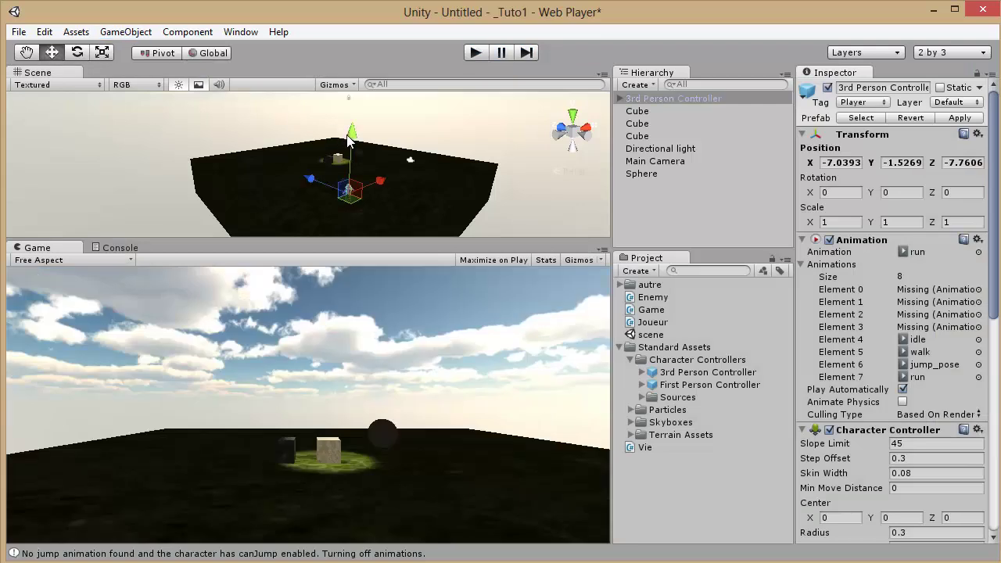
{"action": "left_click_drag", "start_coordinate": [357, 127], "coordinate": [357, 120]}
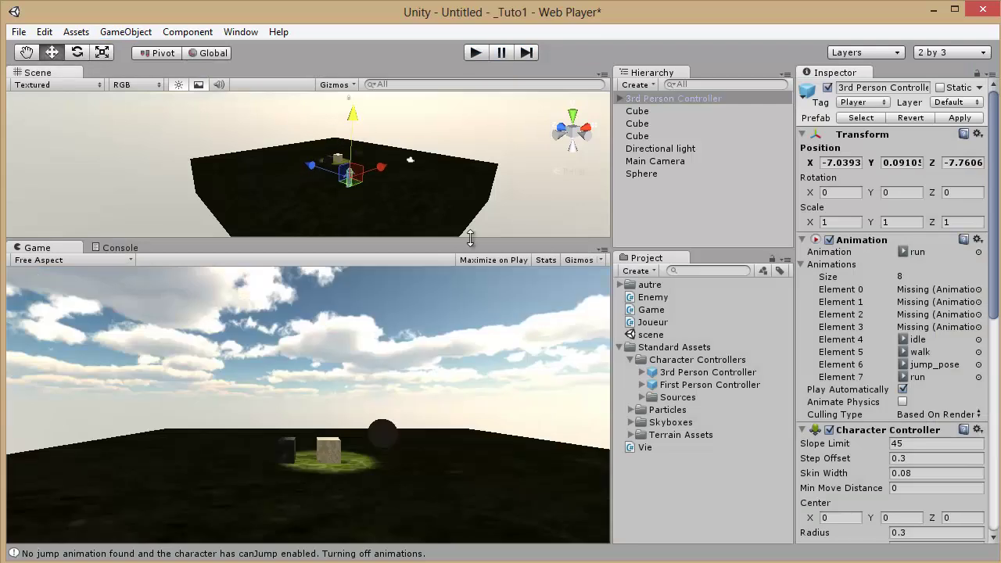
Play the scene with Maximize on Play enabled, run and jump the third-person character around the cubes, and stop it.
{"action": "left_click", "coordinate": [476, 52]}
{"action": "key", "text": "w"}
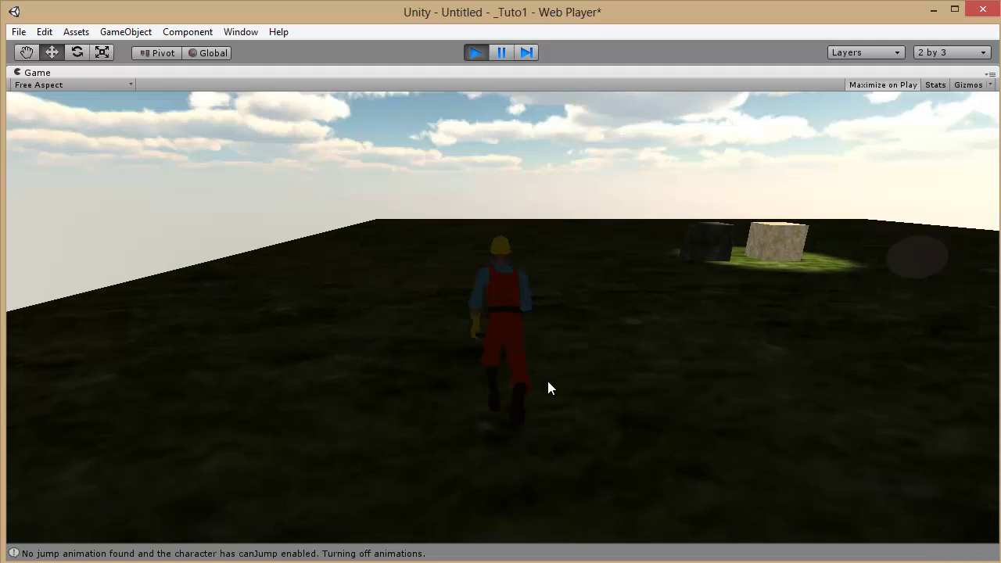
{"action": "key", "text": "a"}
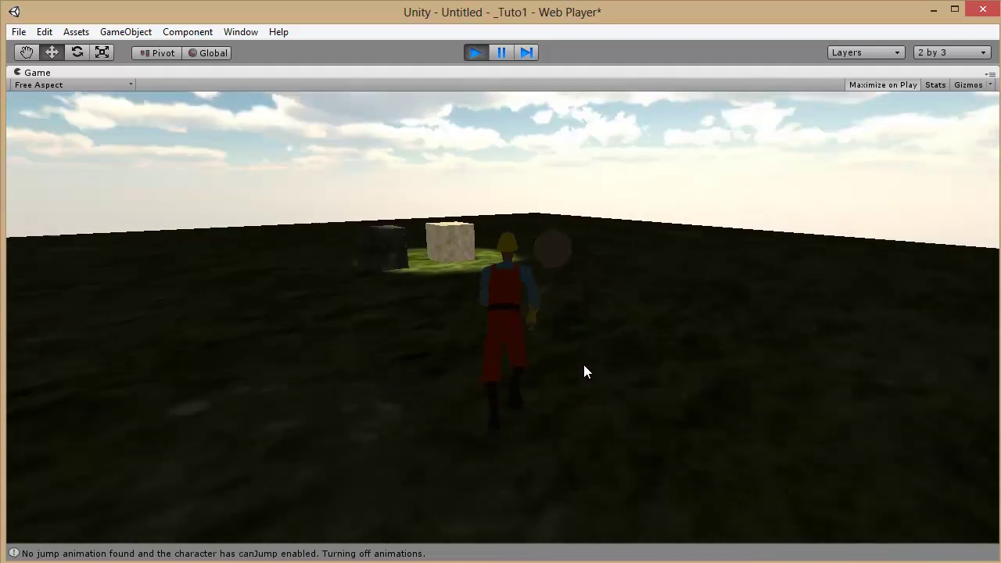
{"action": "key", "text": "space"}
{"action": "key", "text": "space"}
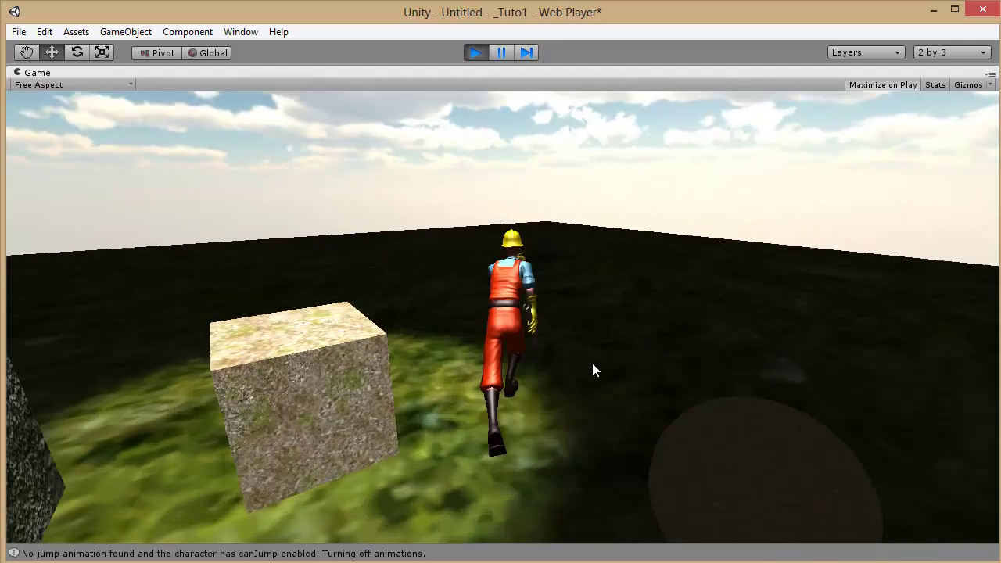
{"action": "key", "text": "a"}
{"action": "key", "text": "a"}
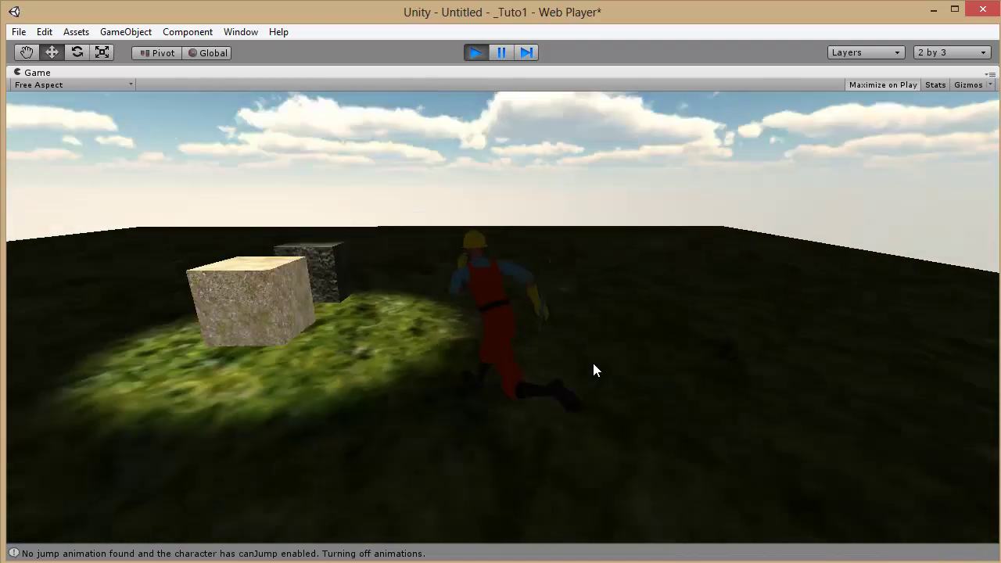
{"action": "key", "text": "a"}
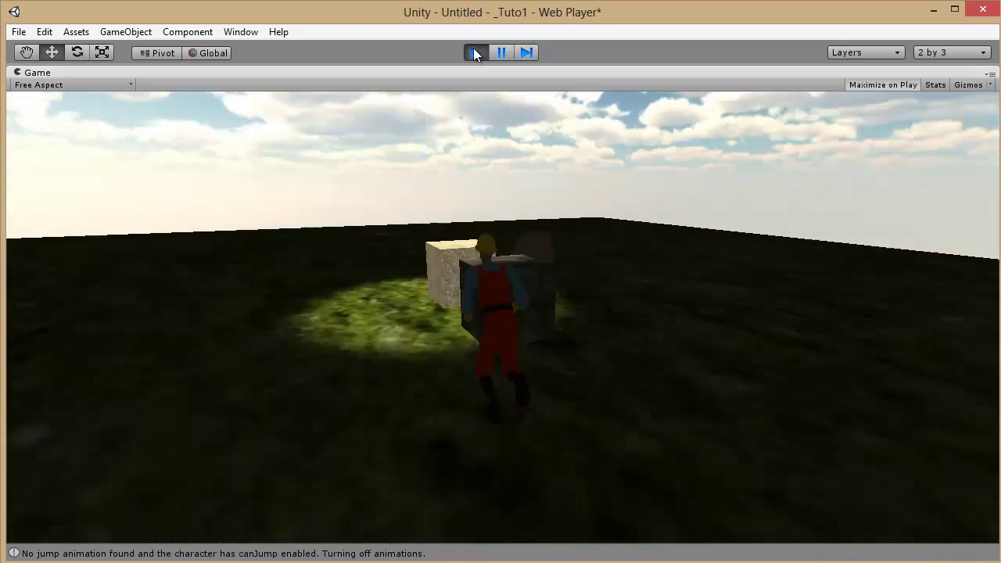
{"action": "left_click", "coordinate": [475, 52]}
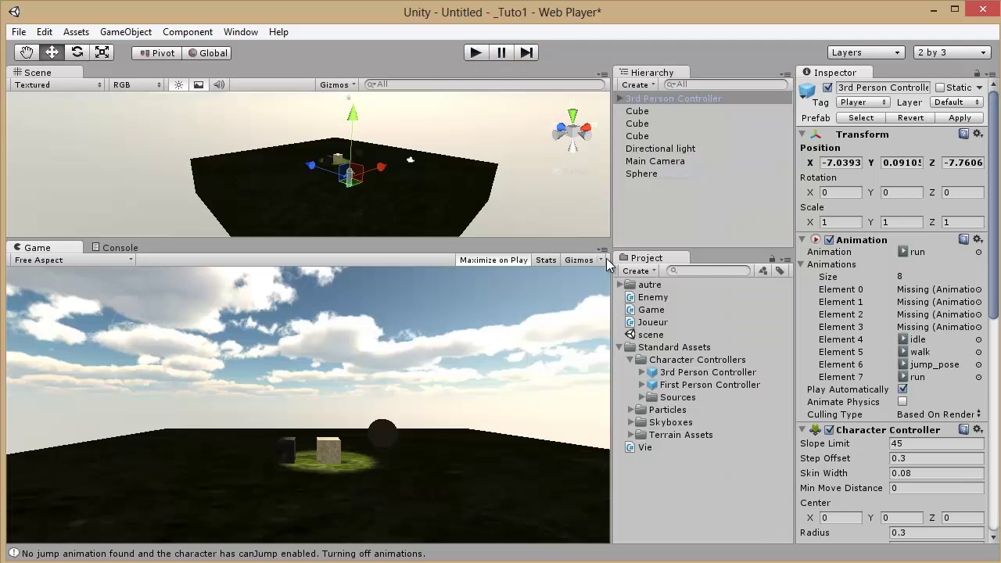
Replace the 3rd Person Controller with a First Person Controller raised above the ground, and walk around in play mode.
{"action": "key", "text": "Delete"}
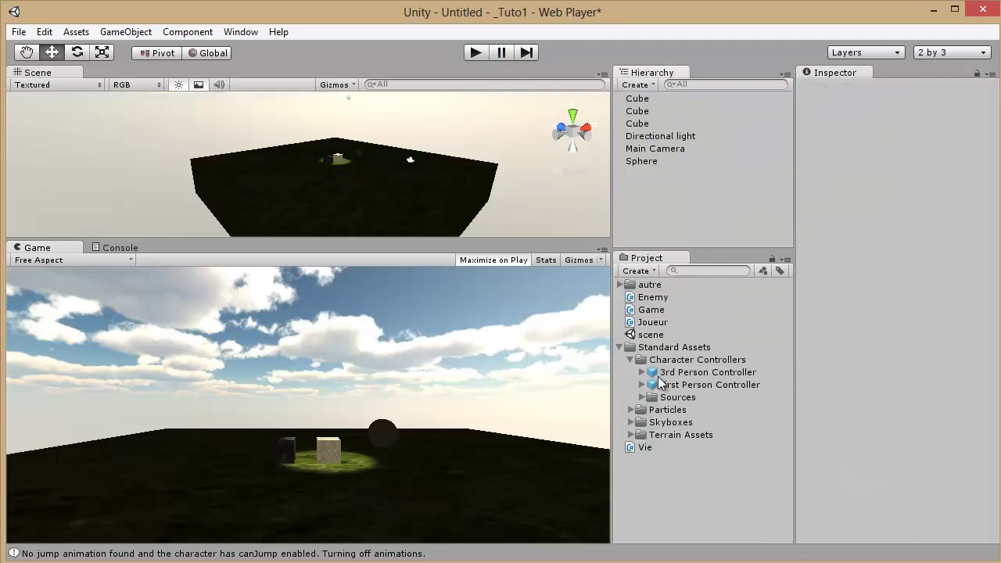
{"action": "left_click_drag", "start_coordinate": [656, 381], "coordinate": [376, 164]}
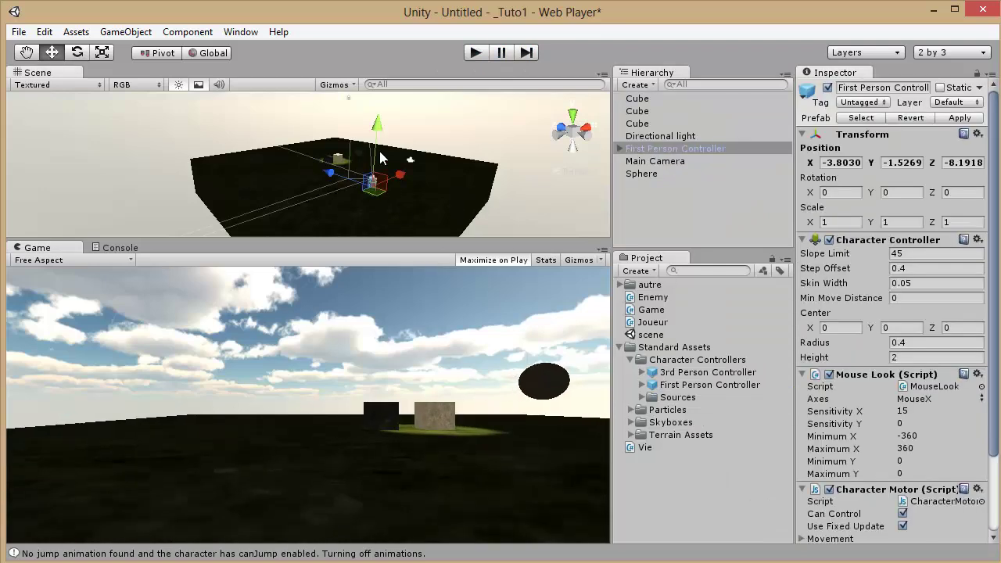
{"action": "left_click", "coordinate": [479, 53]}
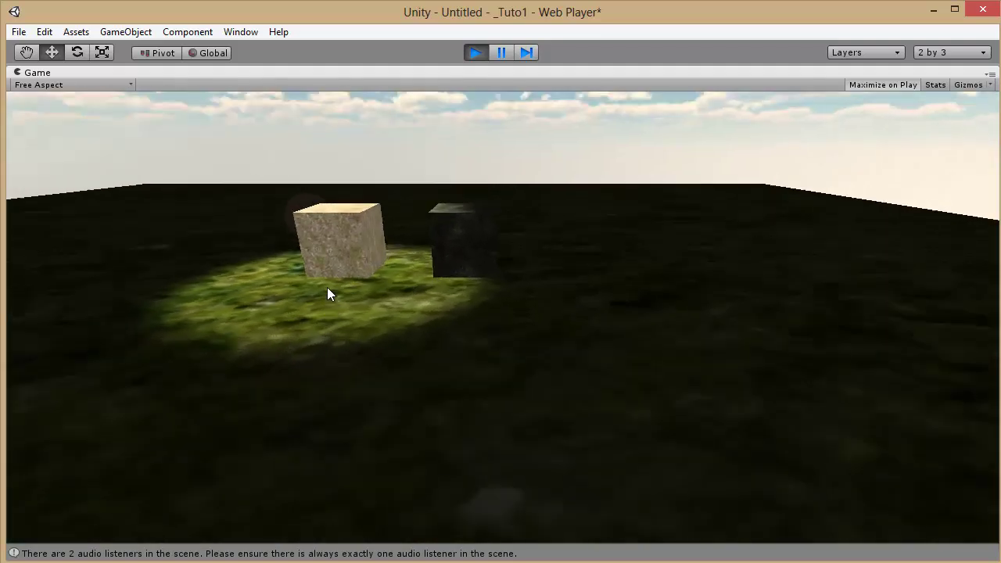
{"action": "key", "text": "a"}
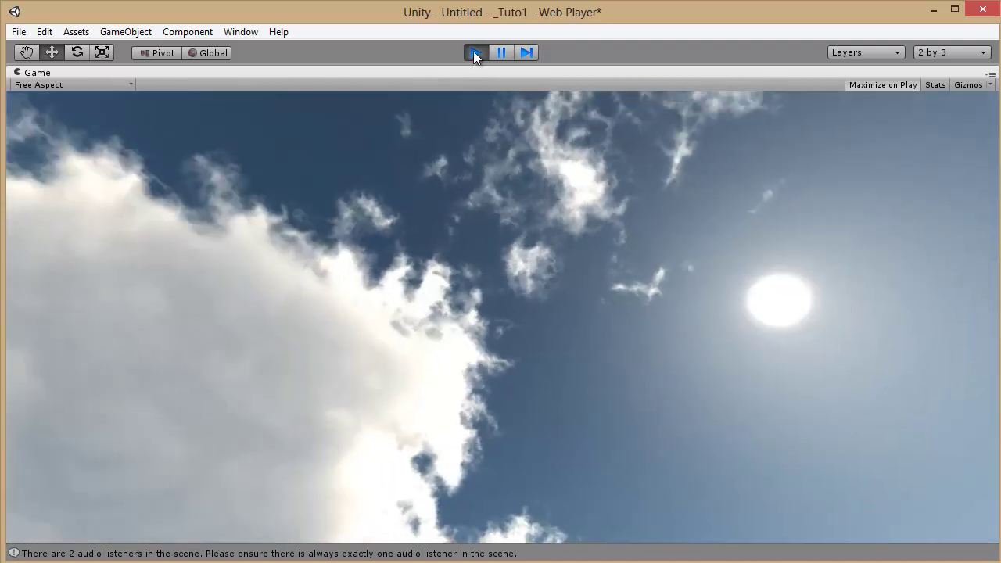
{"action": "left_click", "coordinate": [474, 51]}
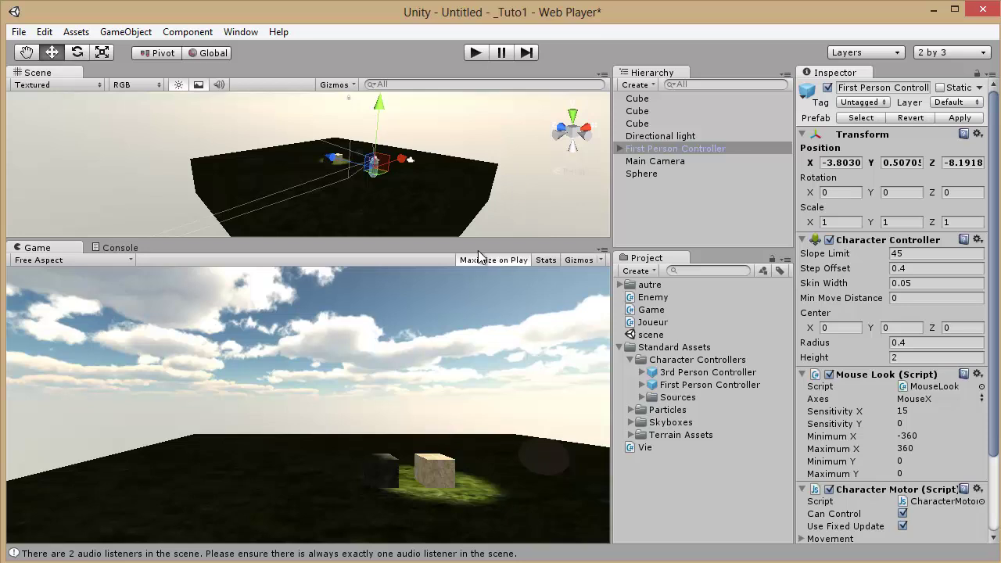
Change the type of the scene's light from Spot to Directional and set its intensity to 0.4.
{"action": "left_click", "coordinate": [513, 185]}
{"action": "scroll", "coordinate": [418, 182], "scroll_direction": "up", "scroll_amount": 8}
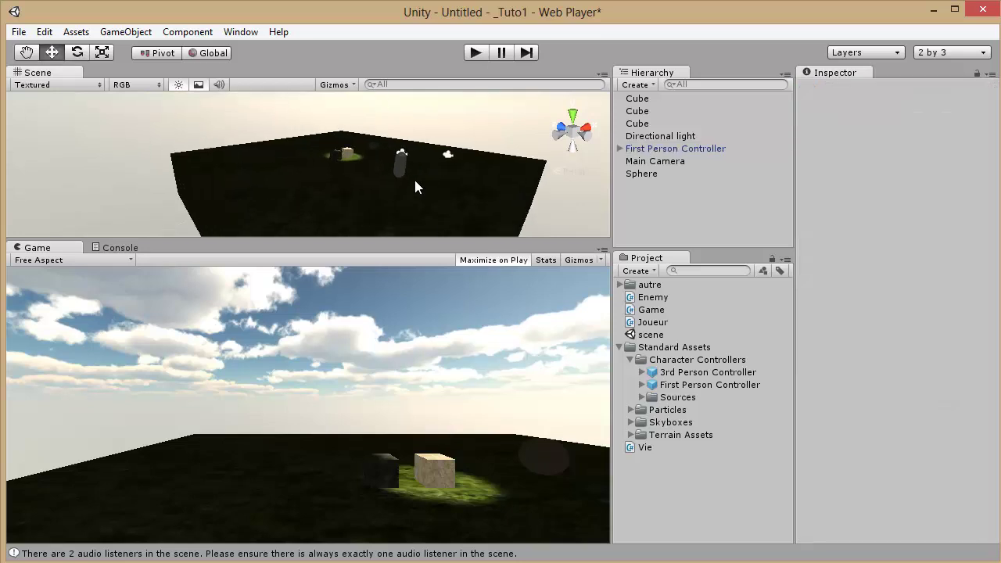
{"action": "right_click_drag", "start_coordinate": [424, 185], "coordinate": [427, 209]}
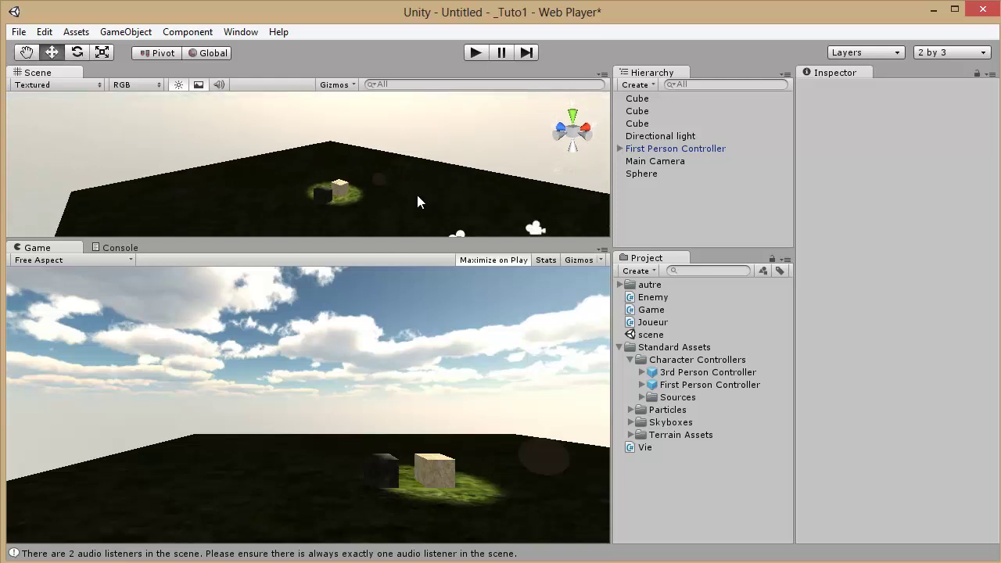
{"action": "scroll", "coordinate": [417, 191], "scroll_direction": "down", "scroll_amount": 3}
{"action": "left_click", "coordinate": [671, 136]}
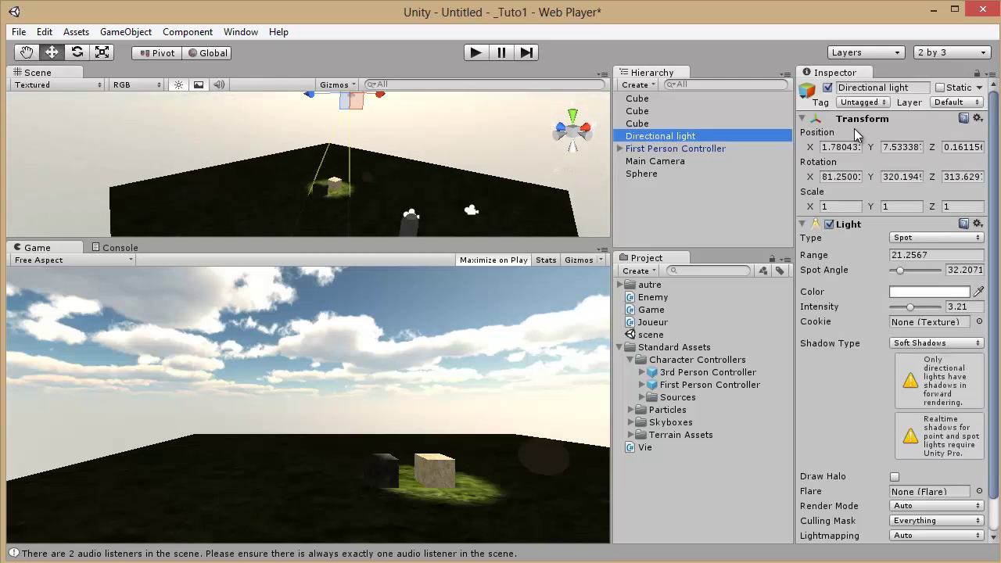
{"action": "left_click", "coordinate": [931, 239]}
{"action": "left_click", "coordinate": [931, 272]}
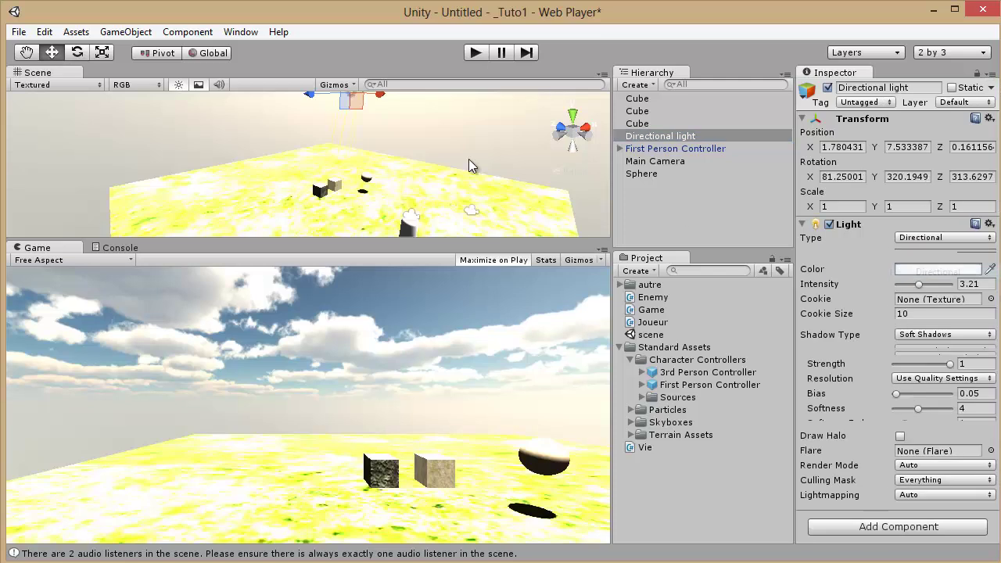
{"action": "left_click_drag", "start_coordinate": [912, 278], "coordinate": [900, 276]}
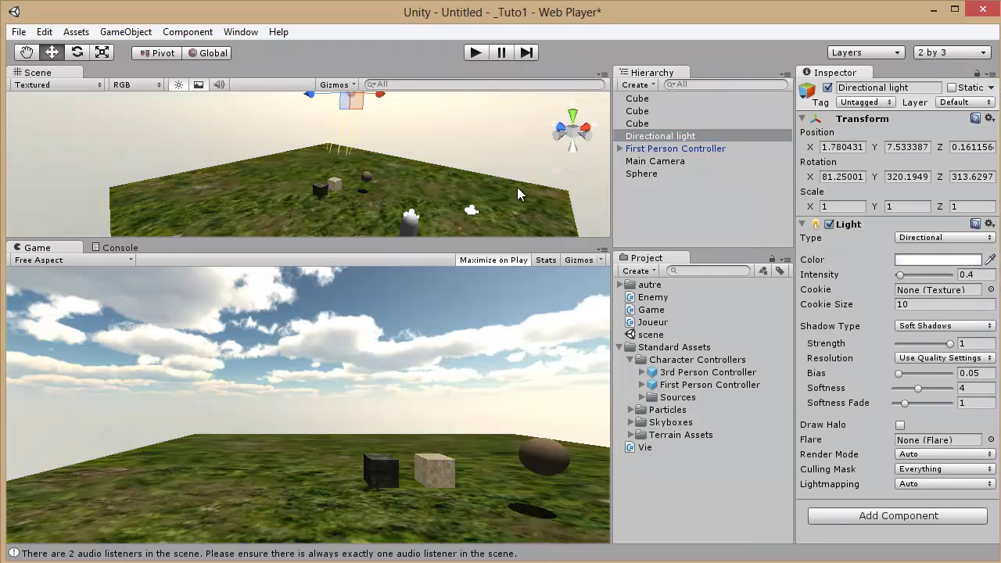
Place the Fire1 prefab from the Fire particles folder on the ground beside the cubes.
{"action": "left_click_drag", "start_coordinate": [435, 226], "coordinate": [444, 248], "text": "alt"}
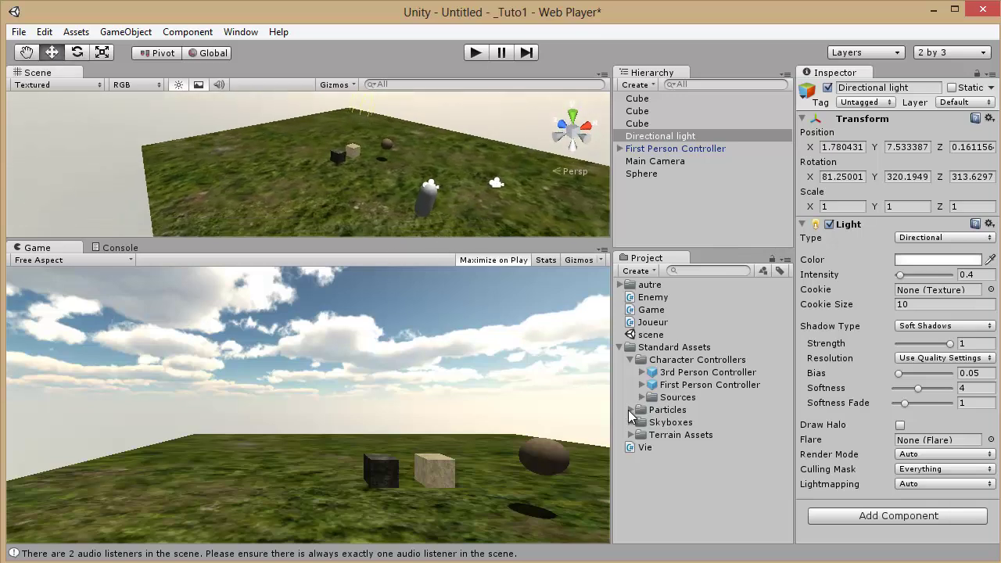
{"action": "left_click", "coordinate": [632, 410]}
{"action": "scroll", "coordinate": [653, 411], "scroll_direction": "down", "scroll_amount": 1}
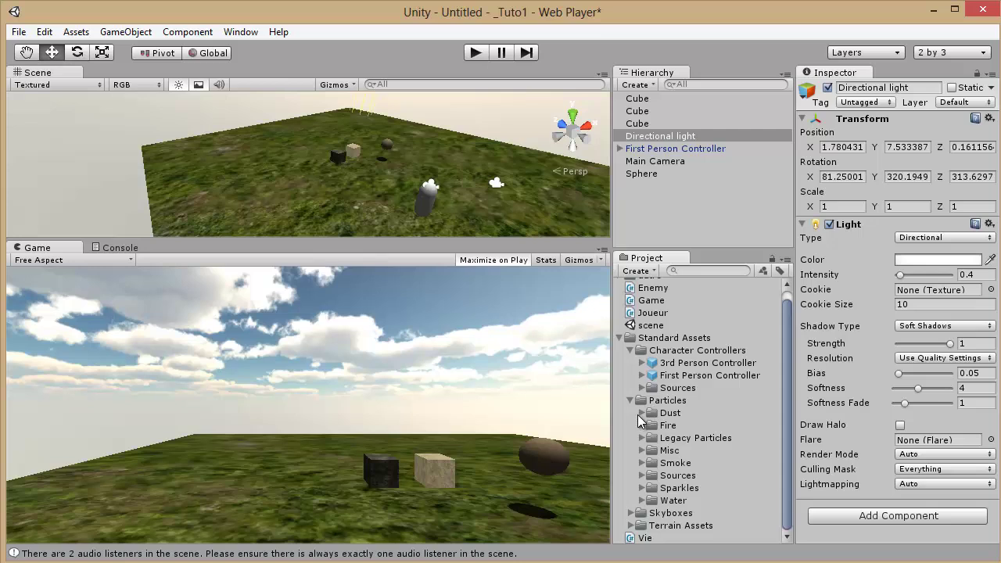
{"action": "left_click", "coordinate": [641, 425]}
{"action": "left_click_drag", "start_coordinate": [678, 438], "coordinate": [286, 155]}
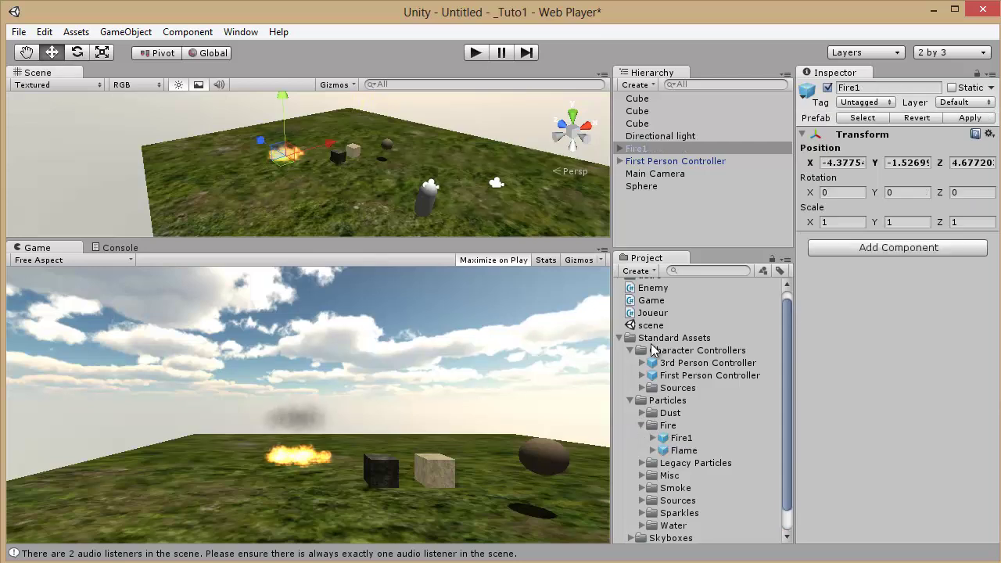
Add a Dust Storm to the ground near the sphere and Detailed Smoke at the ground's far corner.
{"action": "left_click", "coordinate": [643, 413]}
{"action": "left_click_drag", "start_coordinate": [671, 429], "coordinate": [438, 145]}
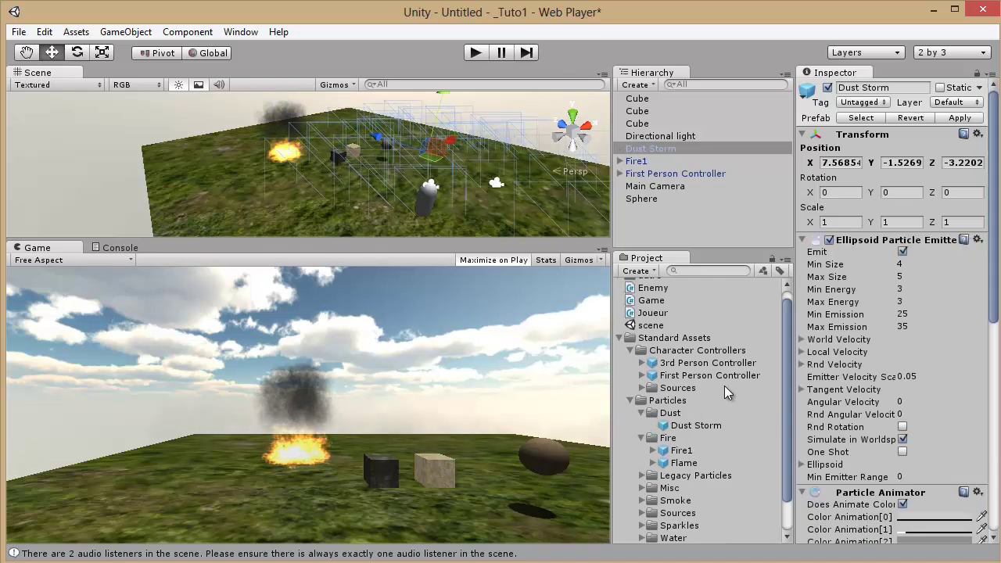
{"action": "scroll", "coordinate": [721, 403], "scroll_direction": "down", "scroll_amount": 2}
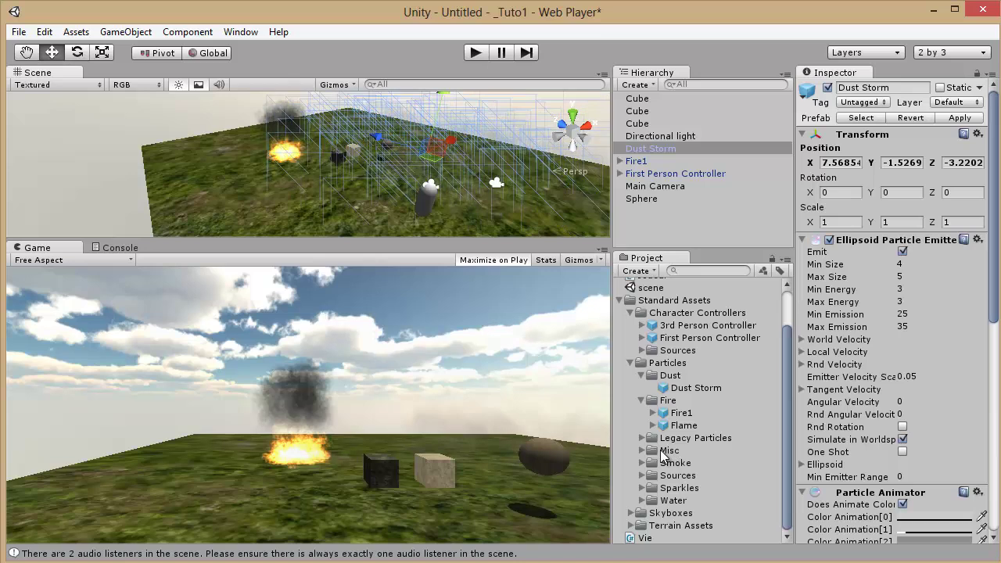
{"action": "left_click", "coordinate": [642, 463]}
{"action": "left_click_drag", "start_coordinate": [663, 479], "coordinate": [169, 156]}
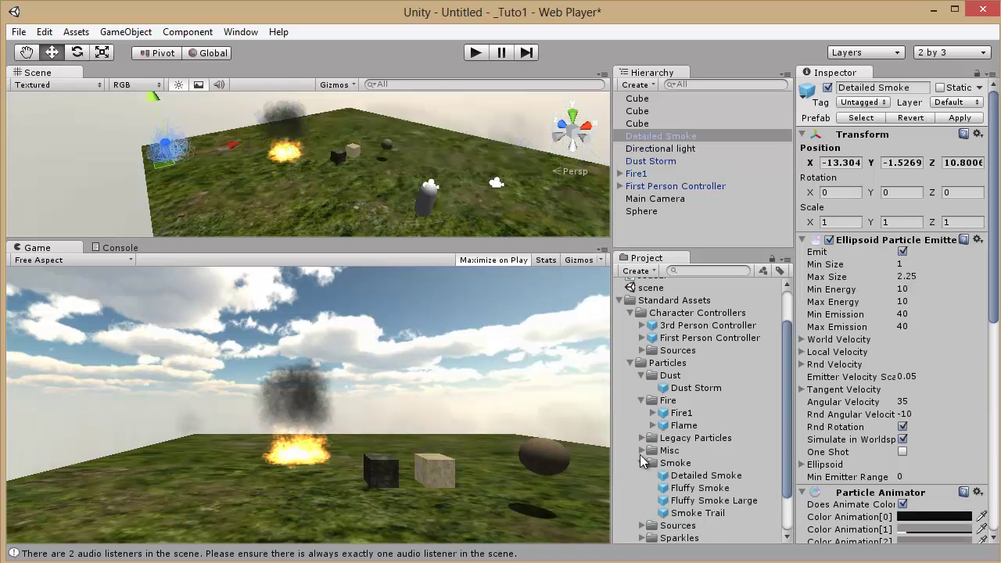
Add the Fireworks and Light Snow prefabs from the Misc particles folder to the ground.
{"action": "left_click", "coordinate": [643, 450]}
{"action": "left_click_drag", "start_coordinate": [681, 463], "coordinate": [362, 117]}
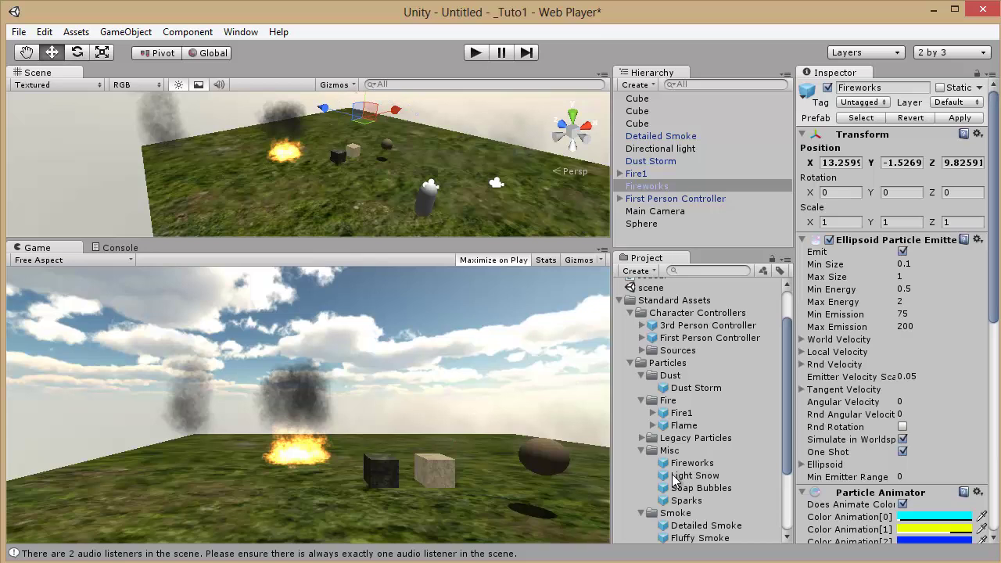
{"action": "left_click_drag", "start_coordinate": [249, 206], "coordinate": [233, 208]}
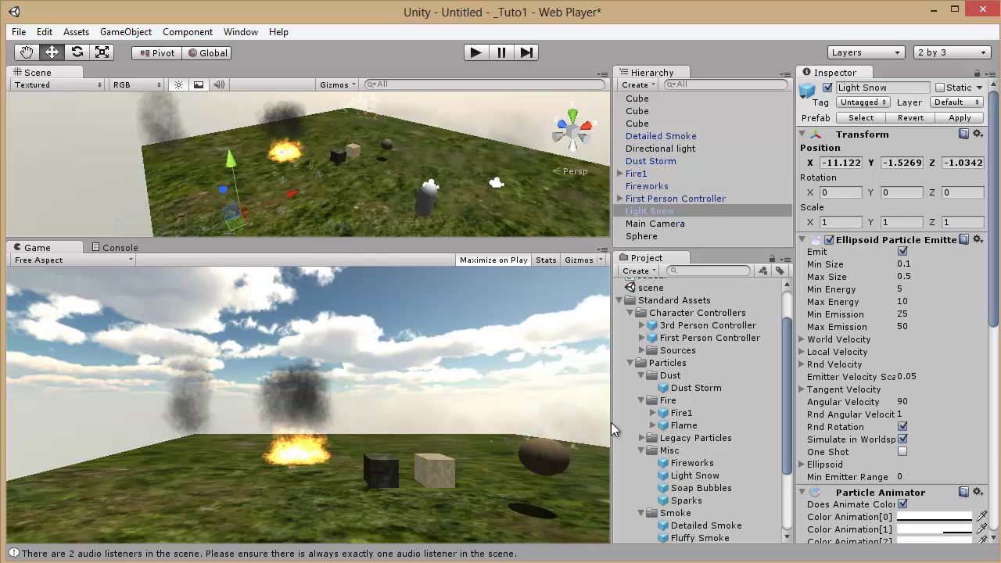
Add Sparkle Rising in front of the cubes and a Water Fountain beyond the Main Camera on the ground.
{"action": "left_click_drag", "start_coordinate": [786, 388], "coordinate": [771, 432]}
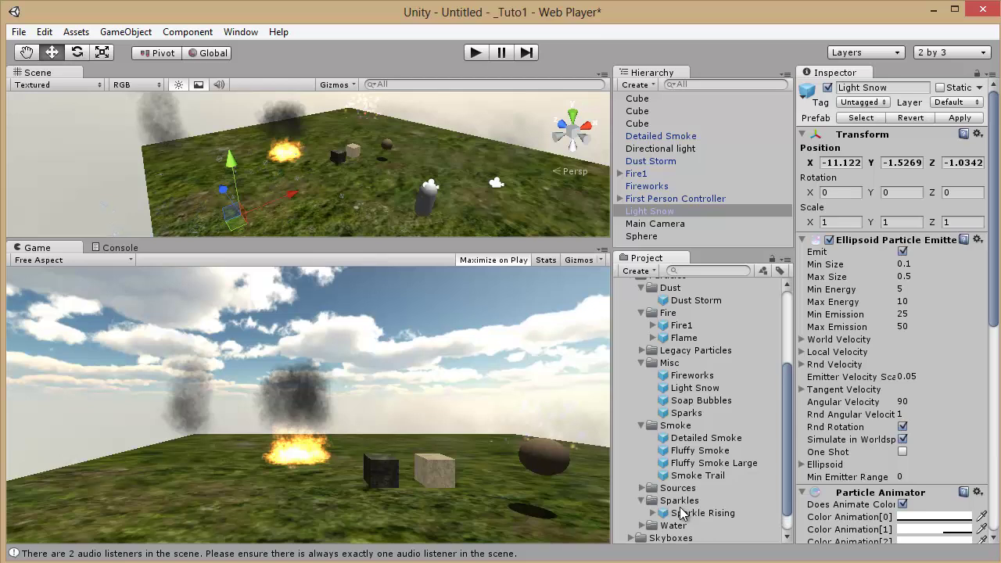
{"action": "scroll", "coordinate": [682, 504], "scroll_direction": "down", "scroll_amount": 2}
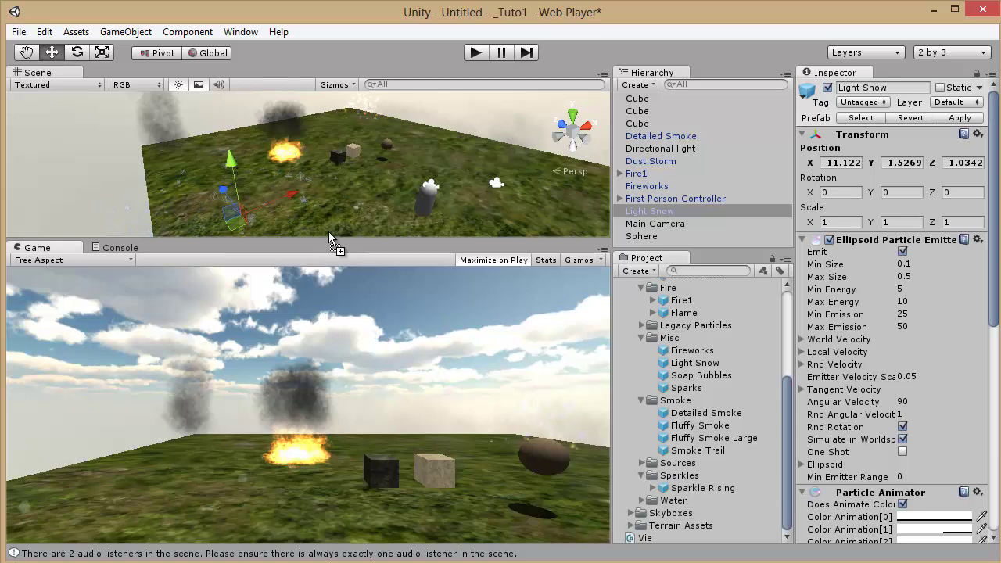
{"action": "left_click_drag", "start_coordinate": [328, 232], "coordinate": [329, 232]}
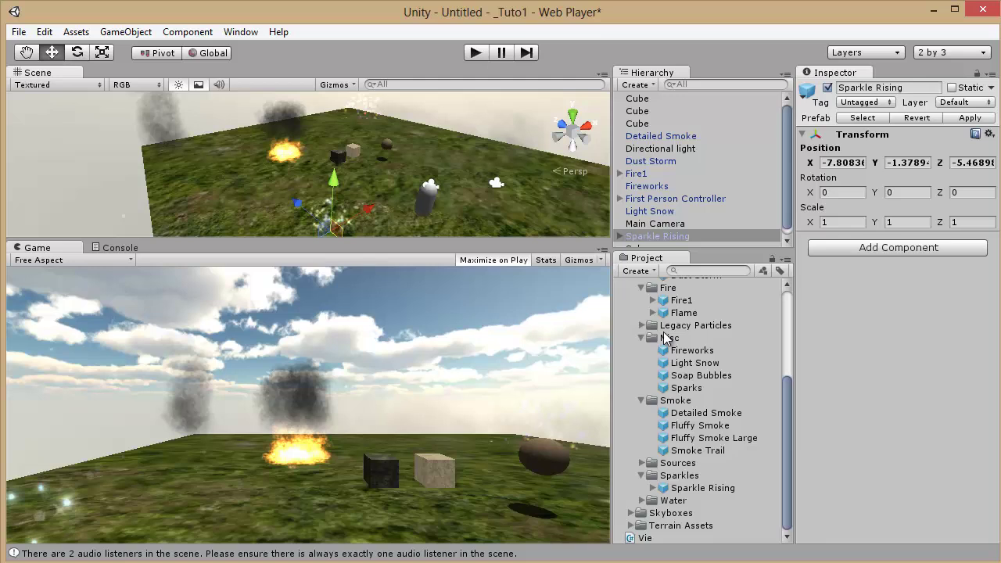
{"action": "left_click", "coordinate": [642, 500]}
{"action": "scroll", "coordinate": [681, 475], "scroll_direction": "down", "scroll_amount": 2}
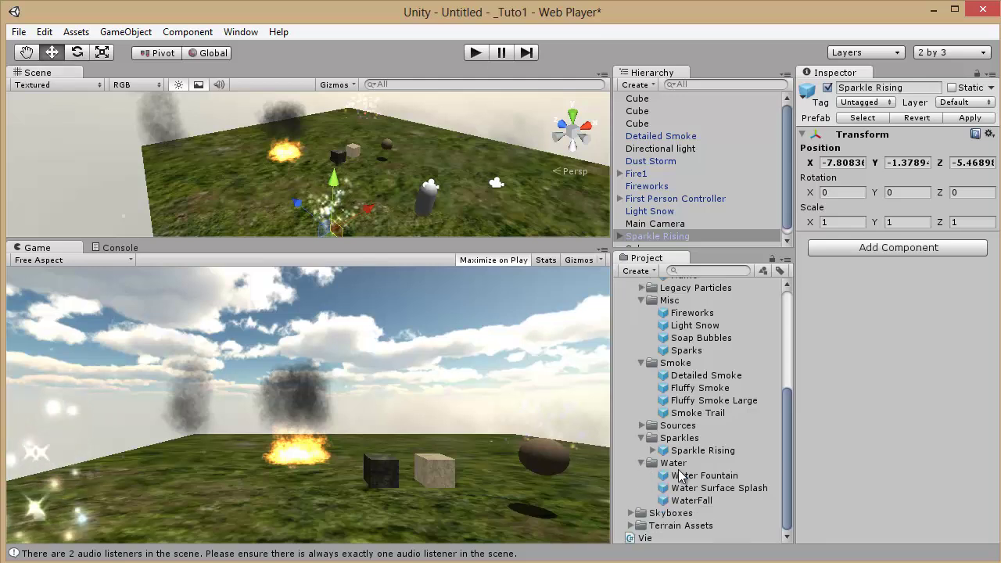
{"action": "left_click_drag", "start_coordinate": [681, 475], "coordinate": [552, 180]}
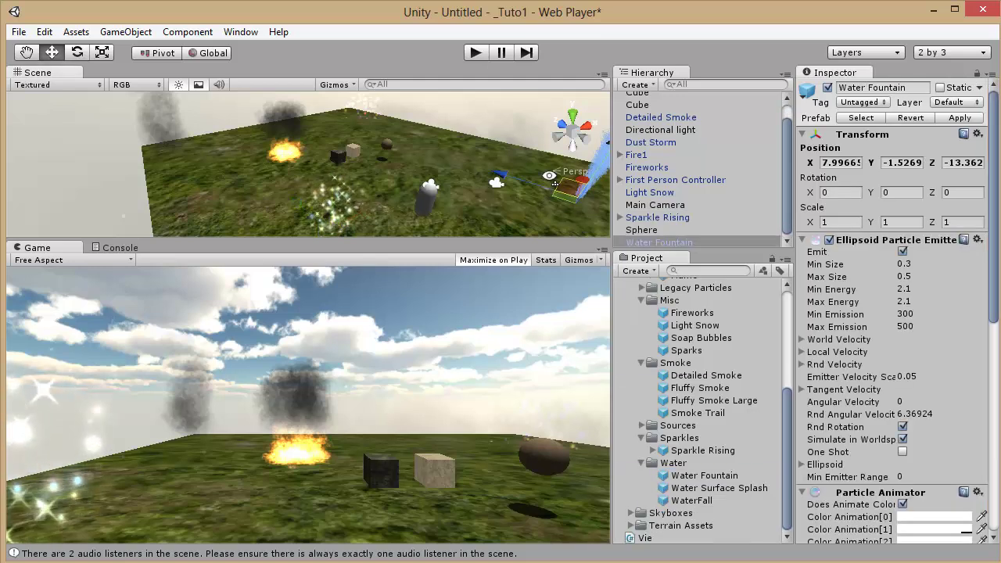
Place the WaterFall prefab from the Water particles folder on the ground near the water fountain.
{"action": "right_click_drag", "start_coordinate": [552, 180], "coordinate": [588, 188]}
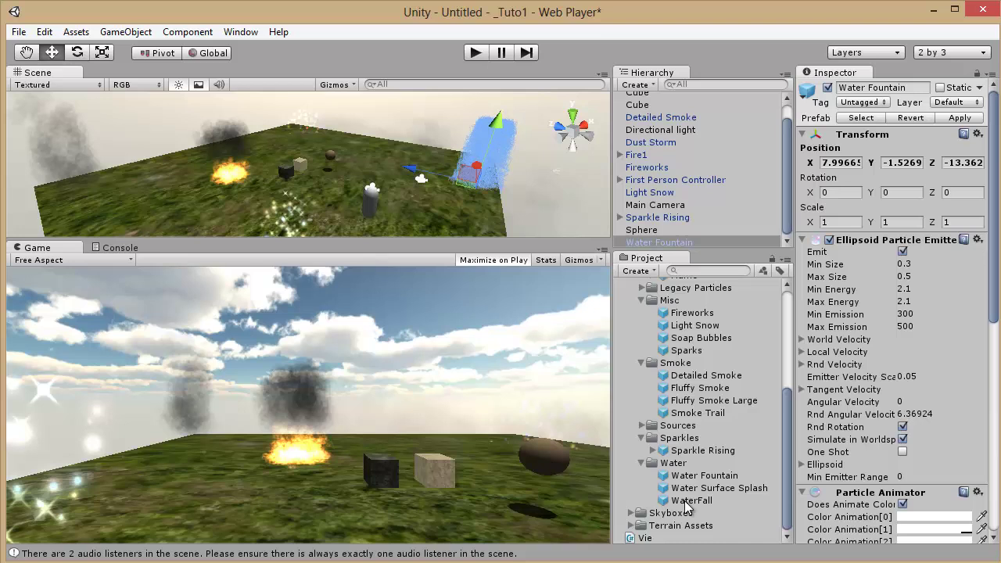
{"action": "left_click_drag", "start_coordinate": [684, 502], "coordinate": [464, 177]}
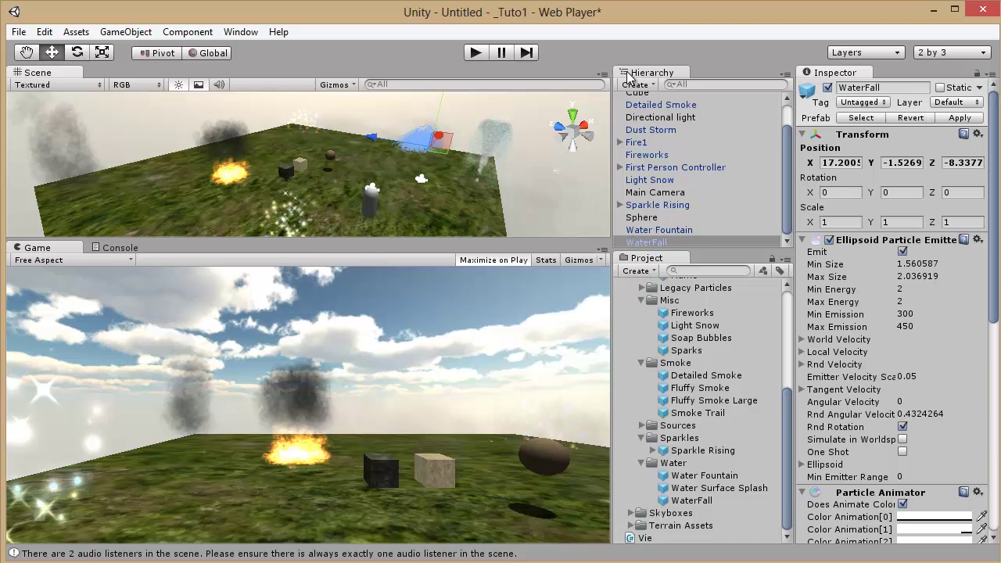
Run the scene, walk the first-person character past the sparkles, fire, smoke, fireworks and water effects, and stop the play test.
{"action": "left_click", "coordinate": [477, 52]}
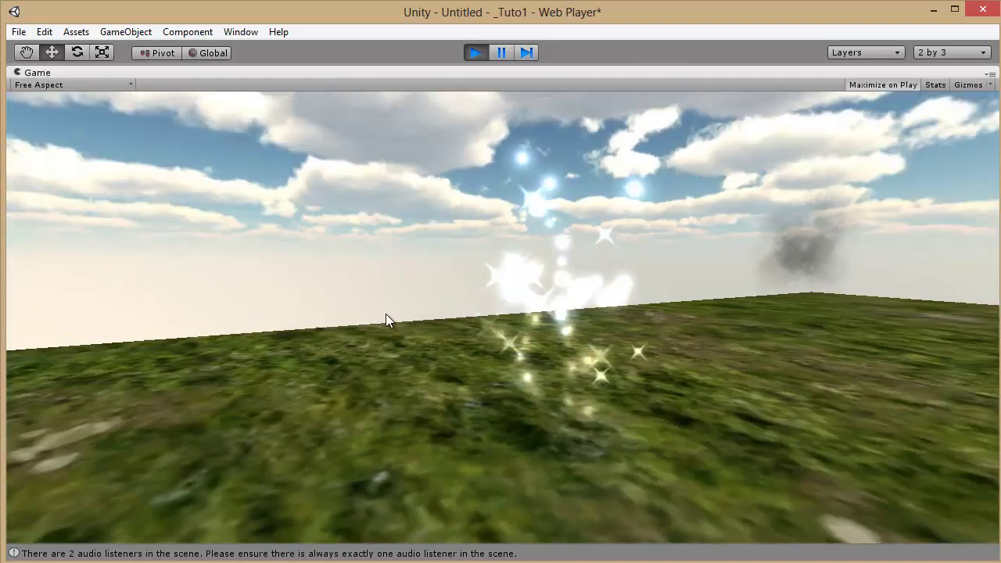
{"action": "key", "text": "w"}
{"action": "key", "text": "w"}
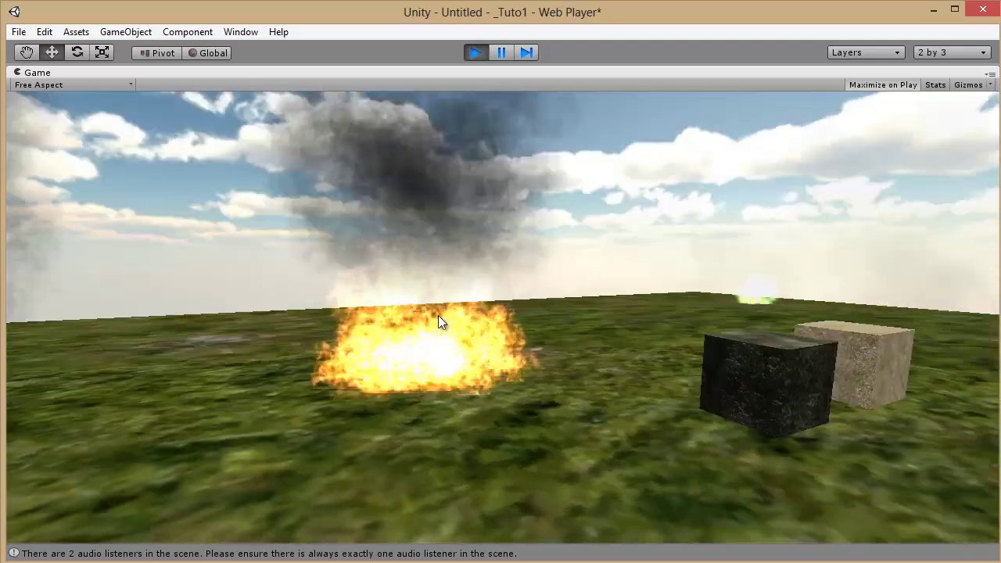
{"action": "key", "text": "w"}
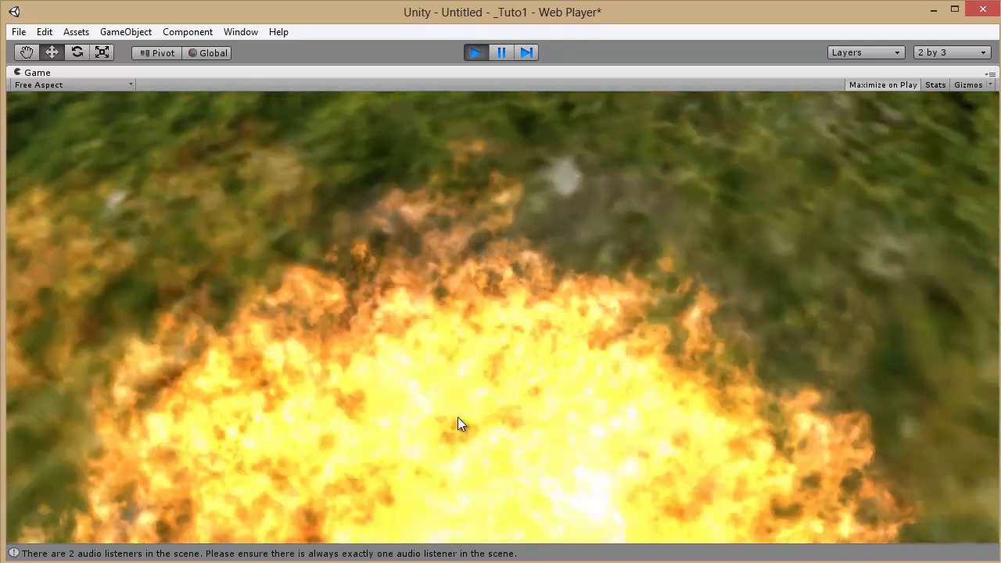
{"action": "key", "text": "w"}
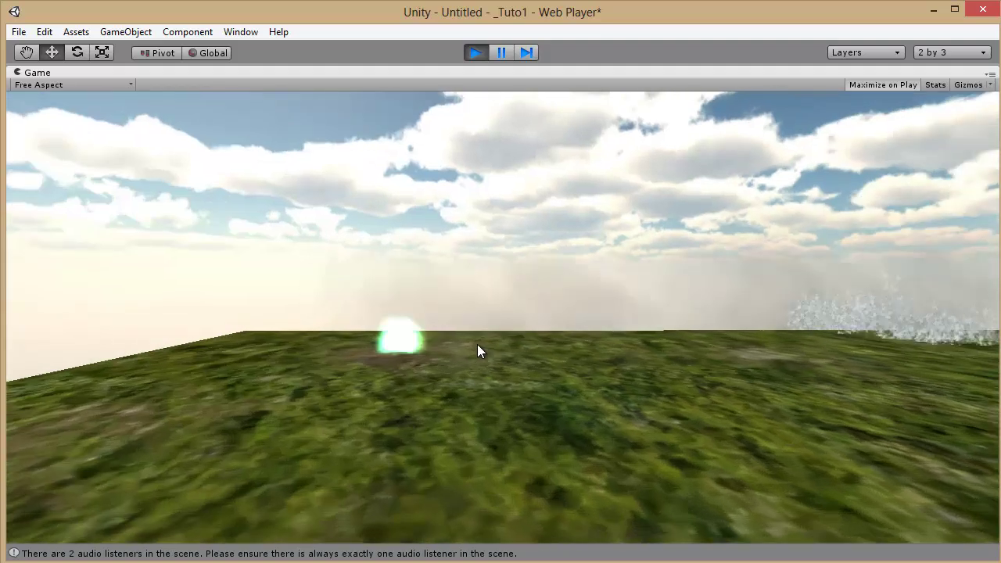
{"action": "key", "text": "a"}
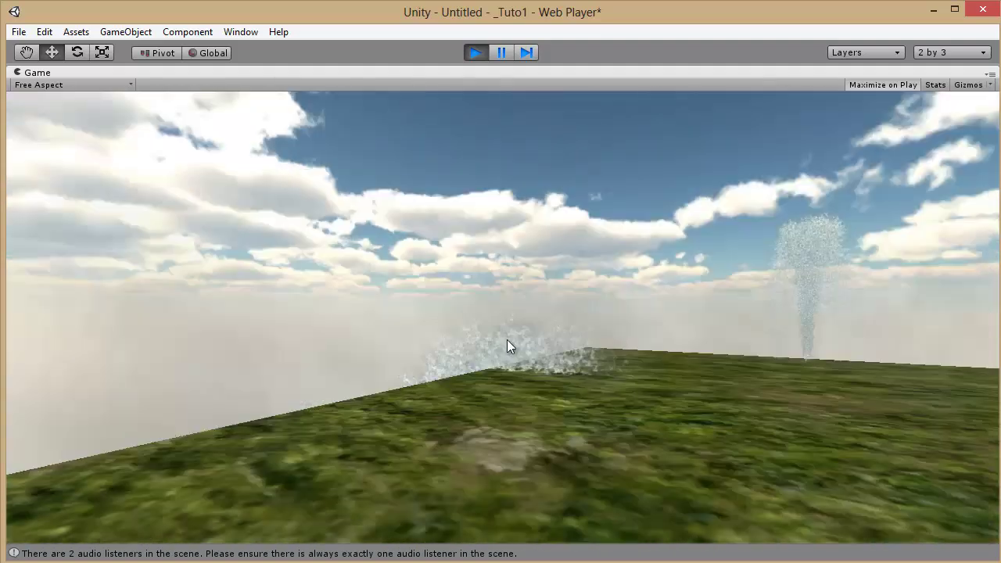
{"action": "key", "text": "w"}
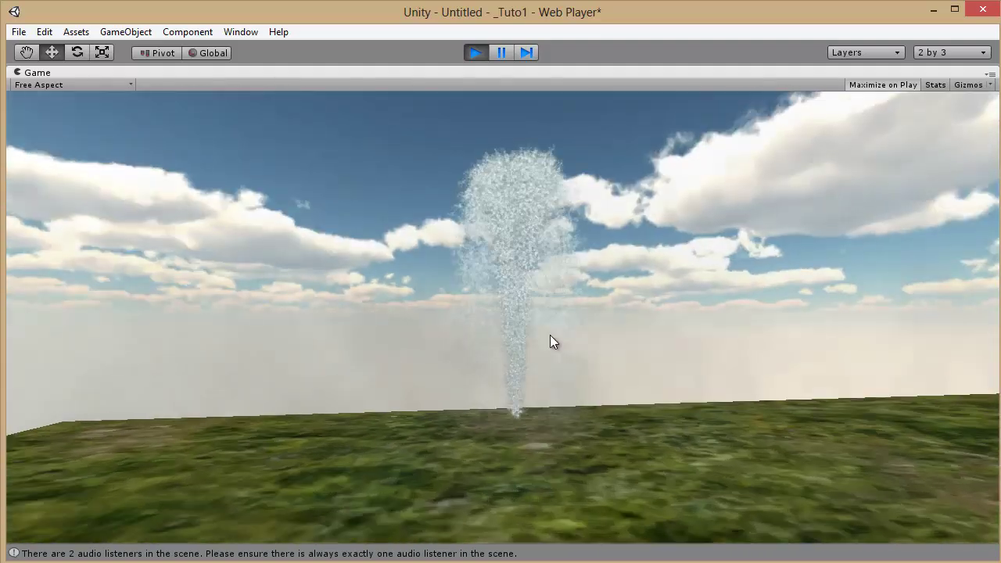
{"action": "key", "text": "w"}
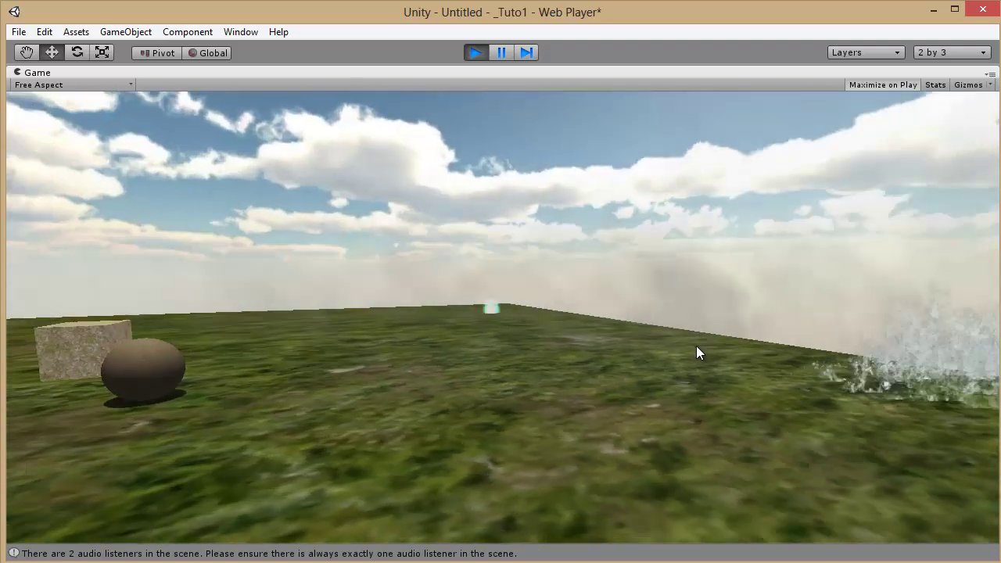
{"action": "key", "text": "w"}
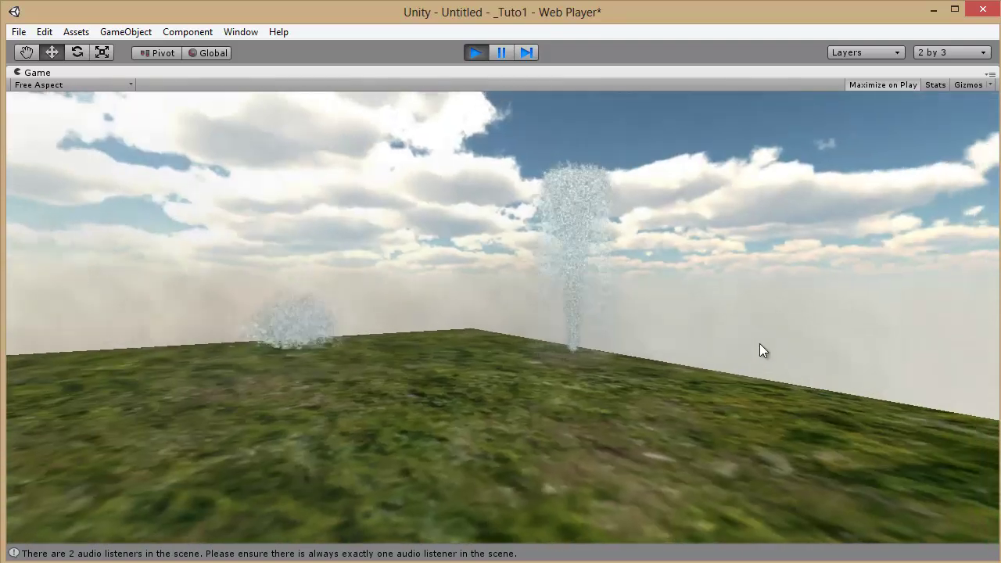
{"action": "key", "text": "w"}
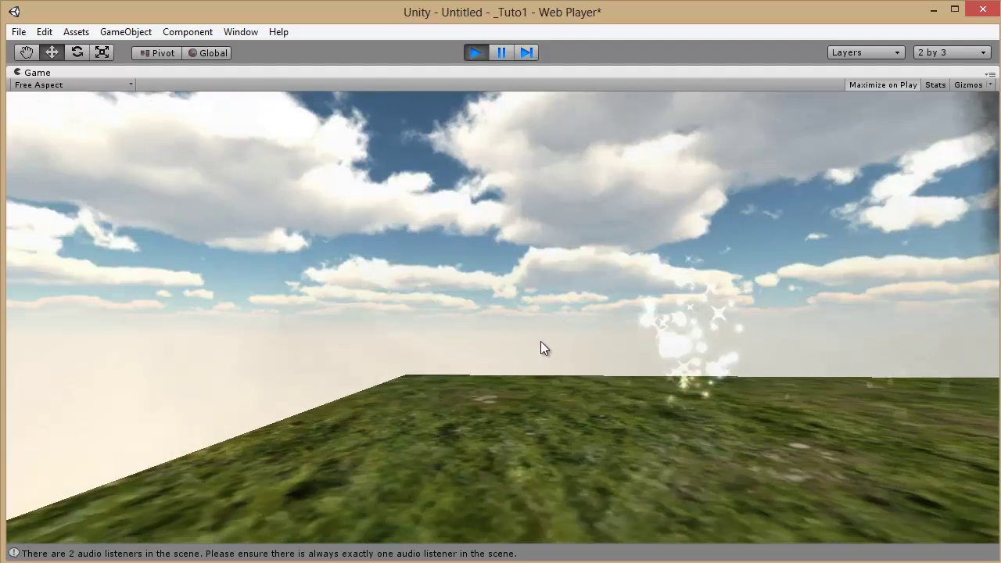
{"action": "key", "text": "w"}
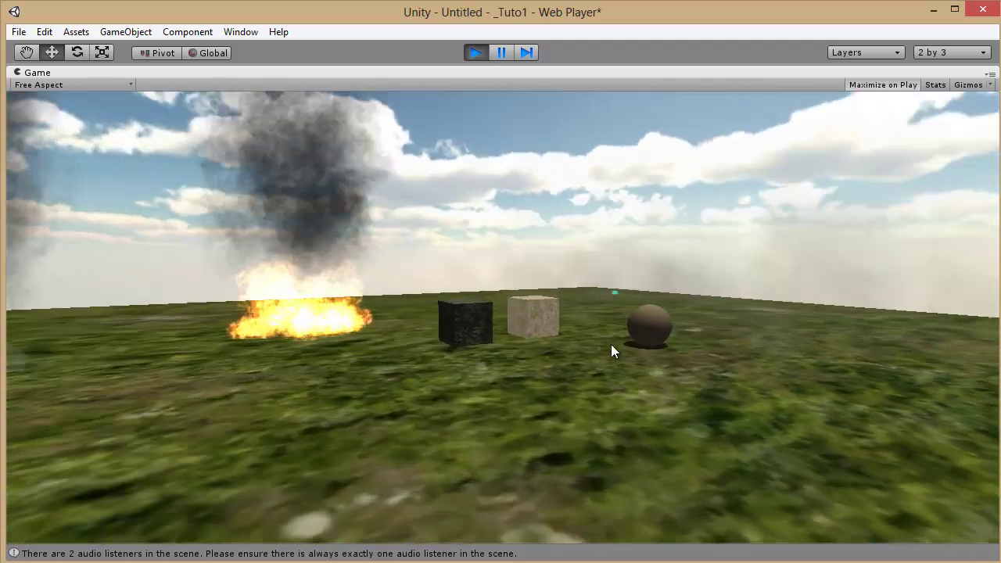
{"action": "key", "text": "s"}
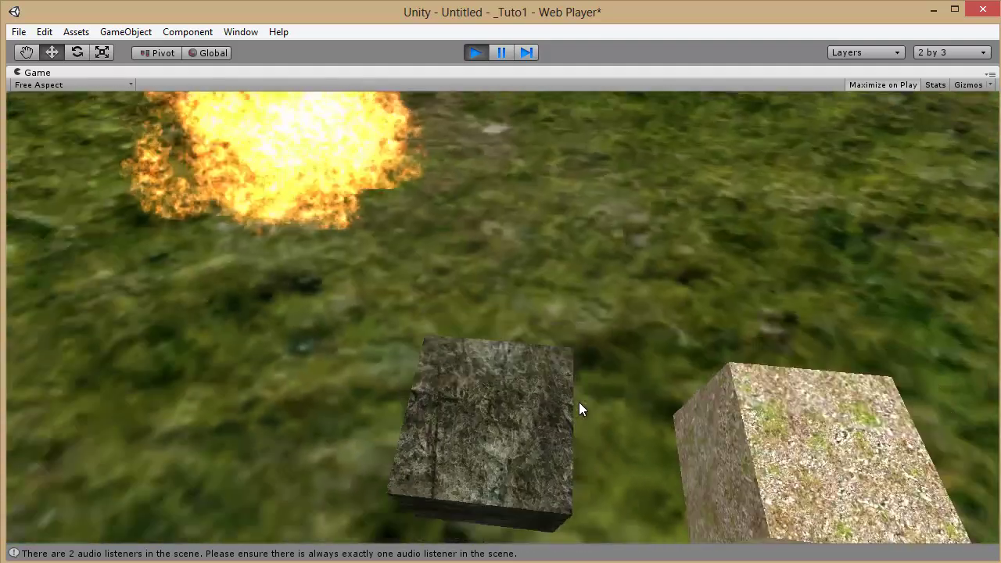
{"action": "key", "text": "s"}
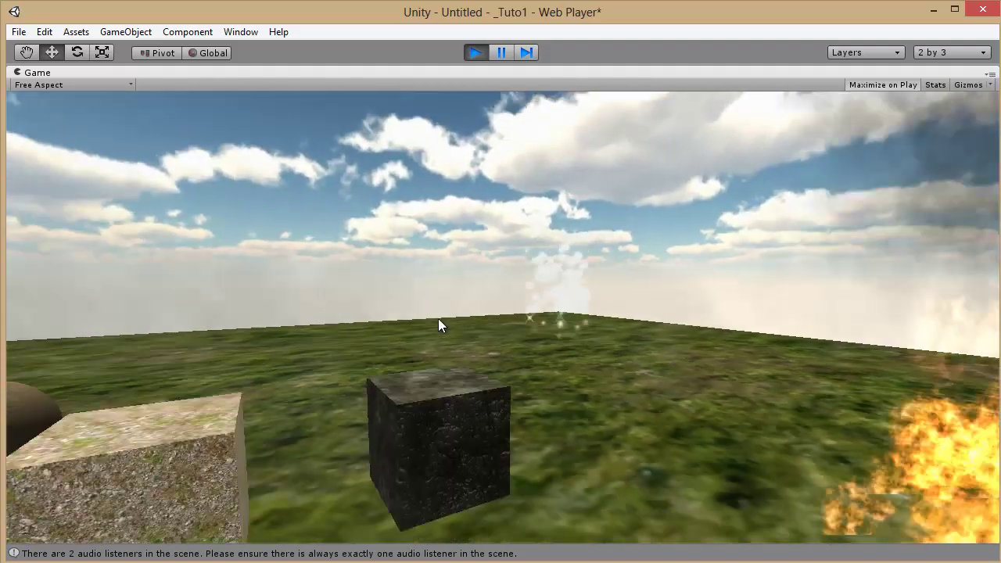
{"action": "key", "text": "a"}
{"action": "key", "text": "w"}
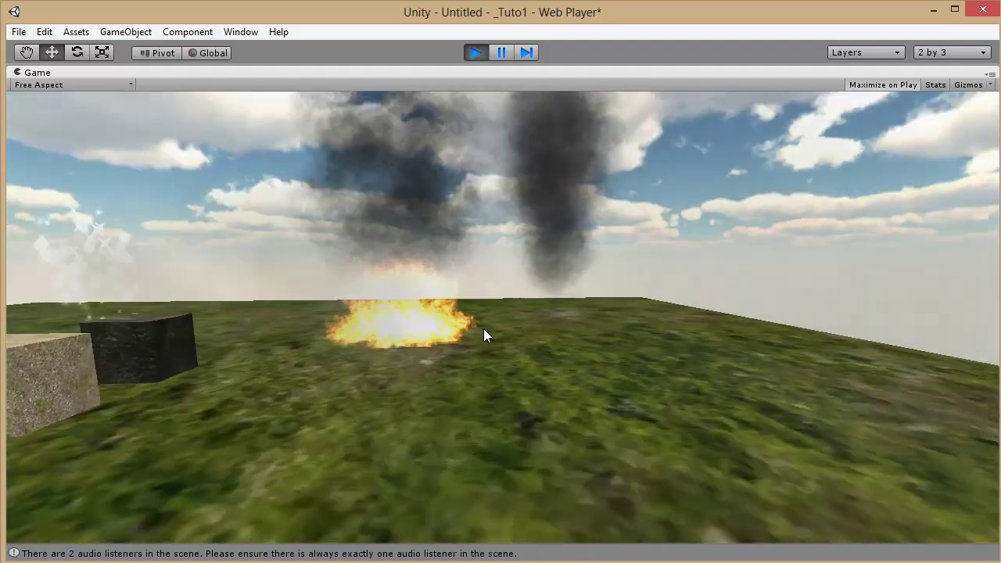
{"action": "key", "text": "s"}
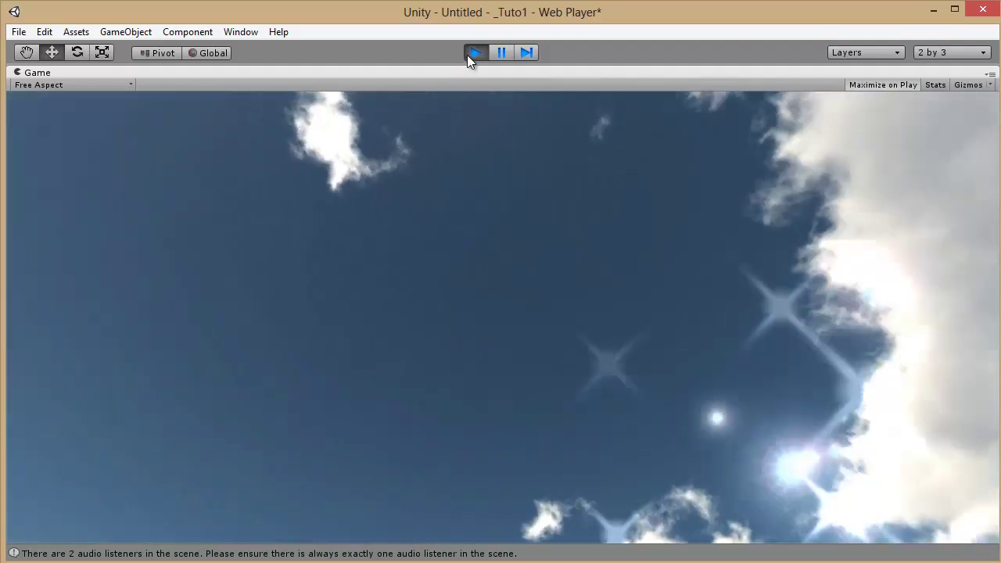
{"action": "left_click", "coordinate": [474, 53]}
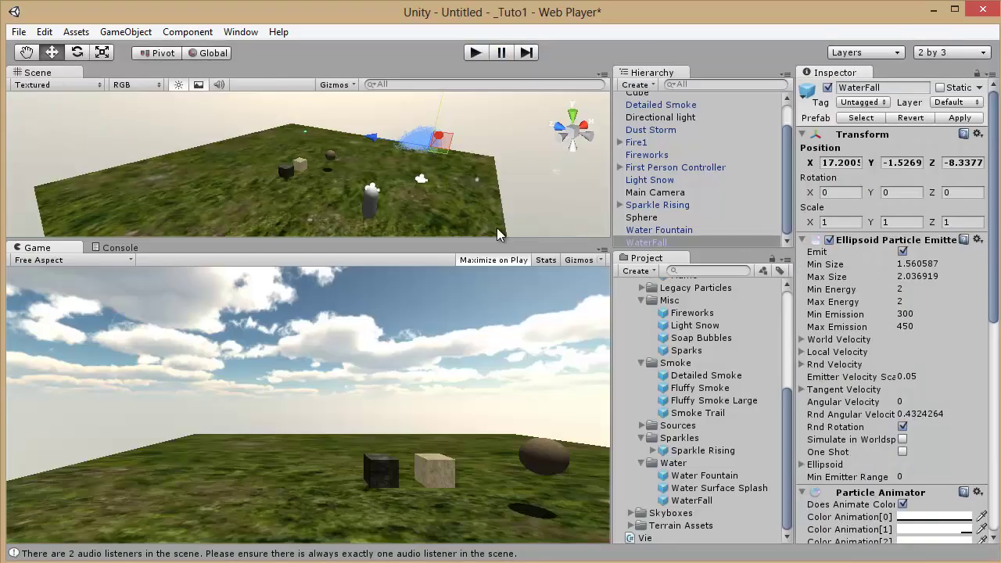
Enlarge the Scene view relative to the Game view and deselect the waterfall, with the whole ground in frame.
{"action": "left_click_drag", "start_coordinate": [495, 246], "coordinate": [493, 319]}
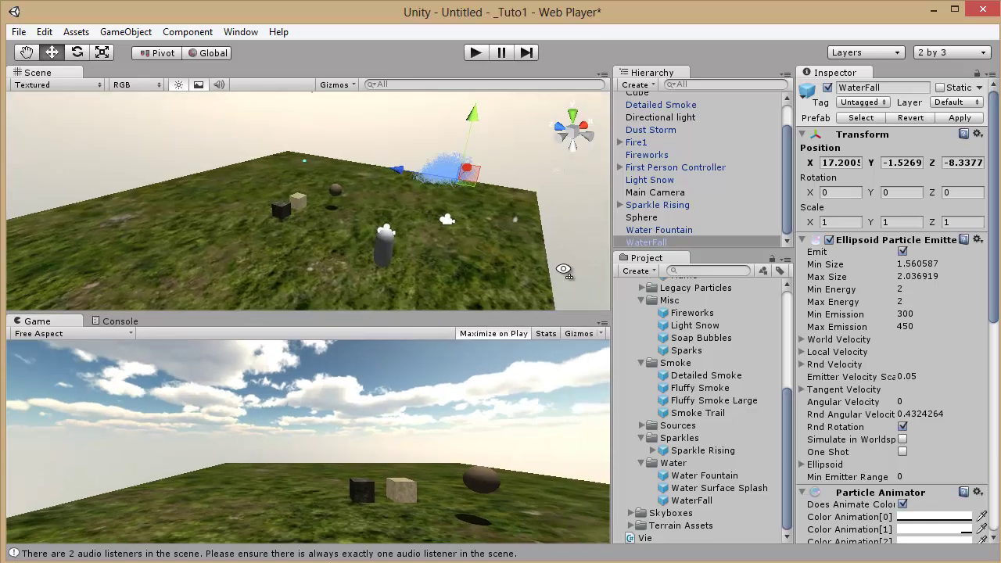
{"action": "right_click_drag", "start_coordinate": [438, 178], "coordinate": [363, 173]}
{"action": "left_click", "coordinate": [363, 173]}
{"action": "scroll", "coordinate": [357, 203], "scroll_direction": "down", "scroll_amount": 10}
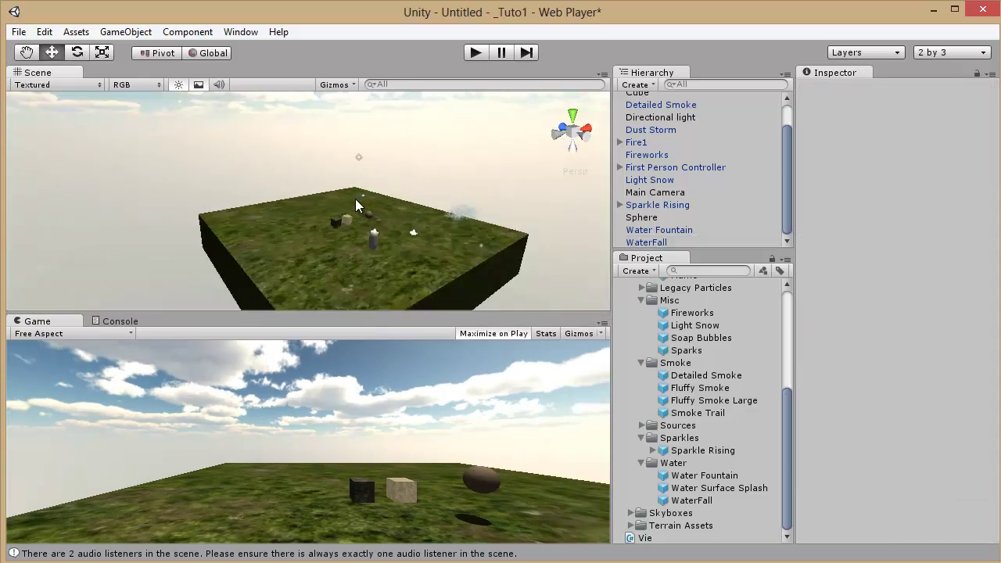